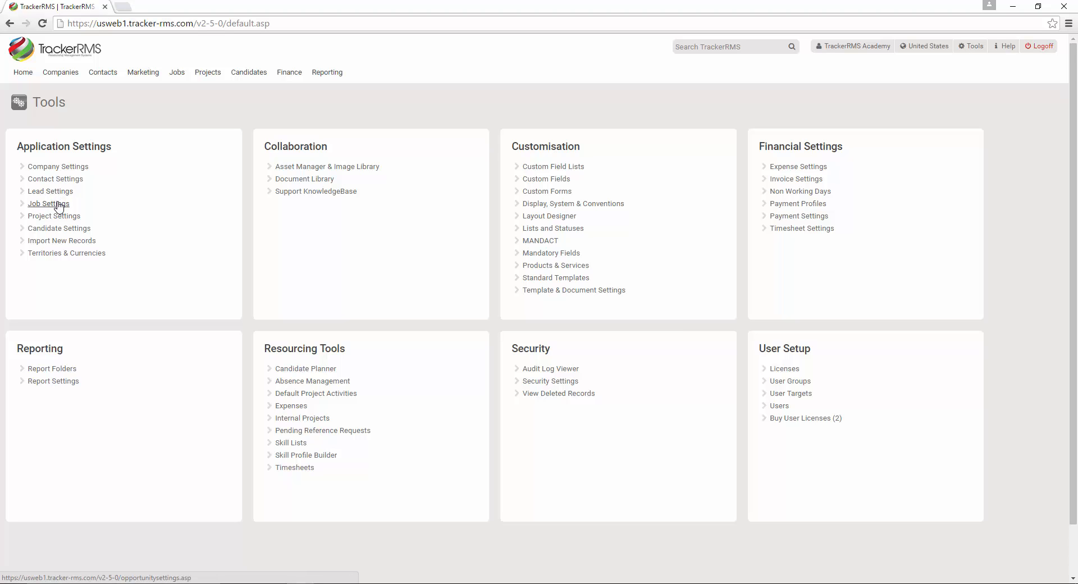
Step: Open the Job Settings and review the choices for the account status on 'Won' business and for showing docked long lists
{"action": "left_click", "coordinate": [59, 205]}
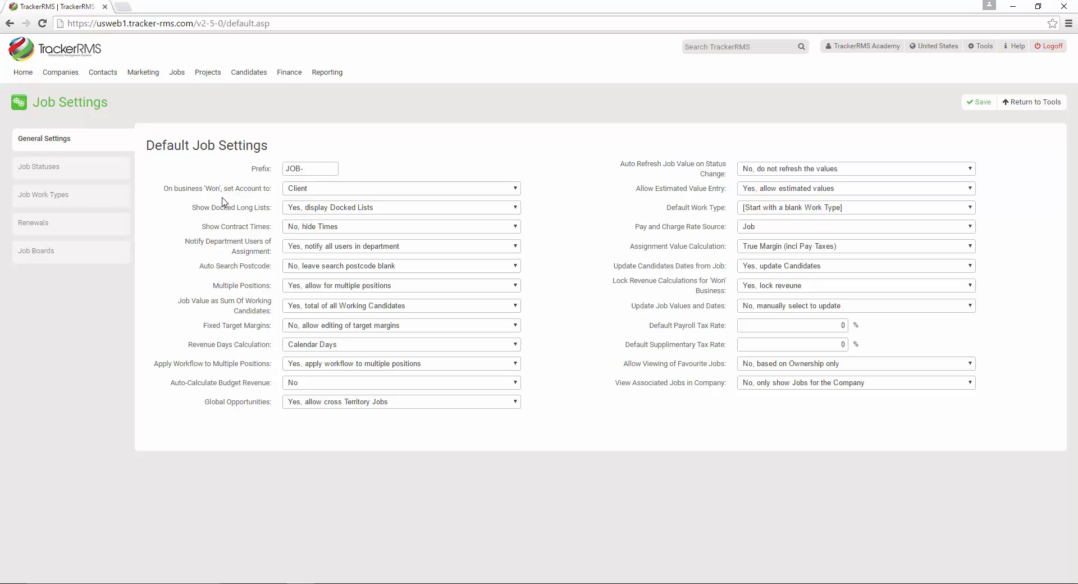
{"action": "left_click", "coordinate": [325, 192]}
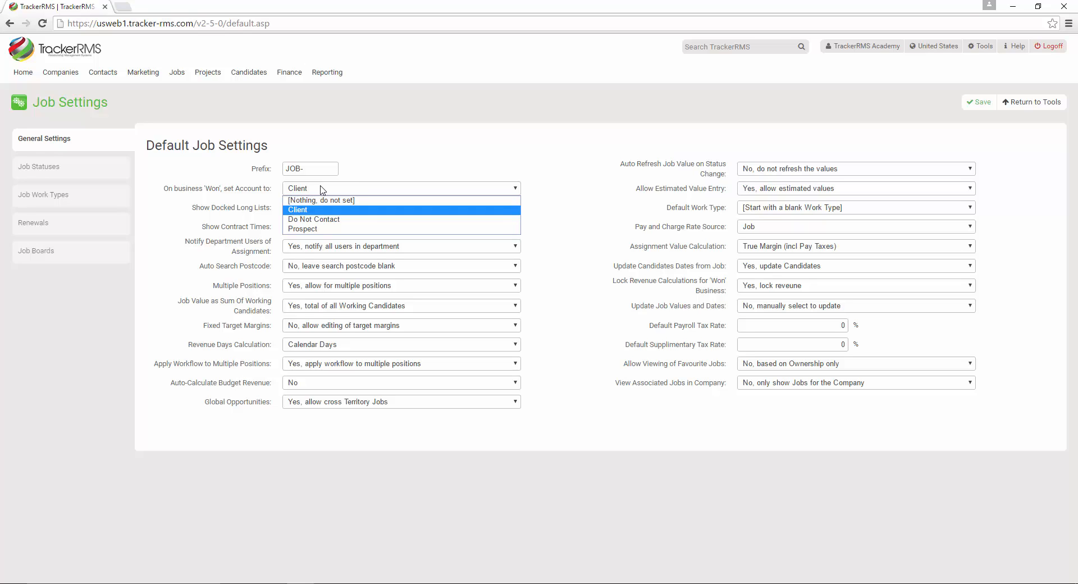
{"action": "left_click", "coordinate": [257, 207]}
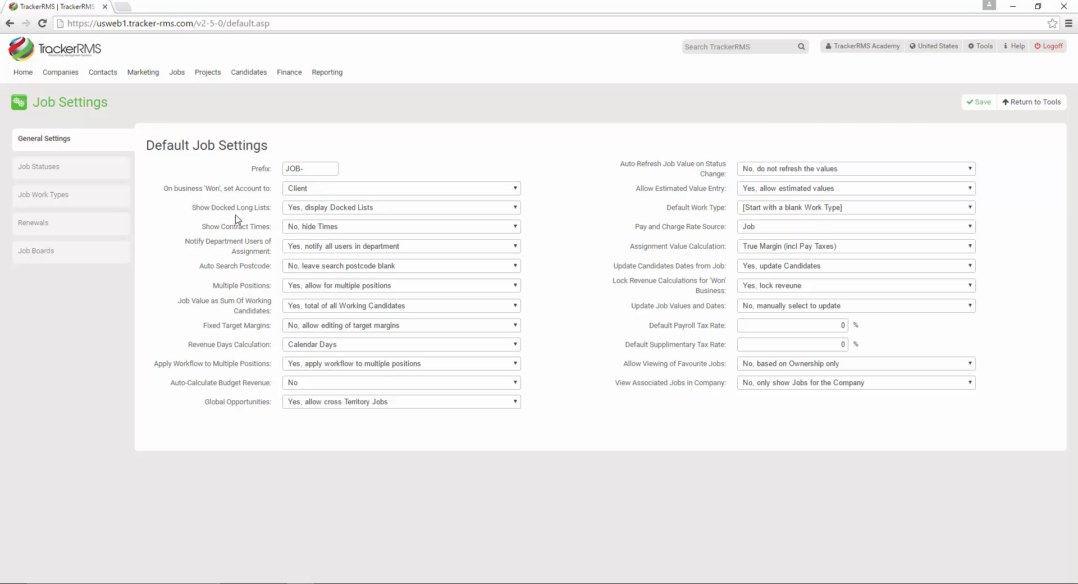
{"action": "left_click", "coordinate": [353, 211]}
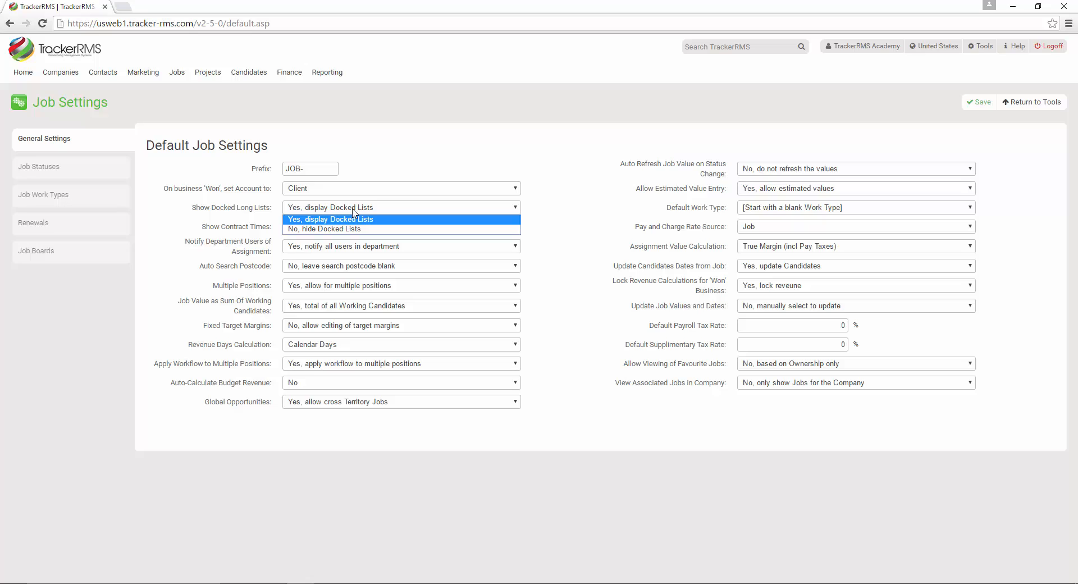
{"action": "left_click", "coordinate": [227, 221]}
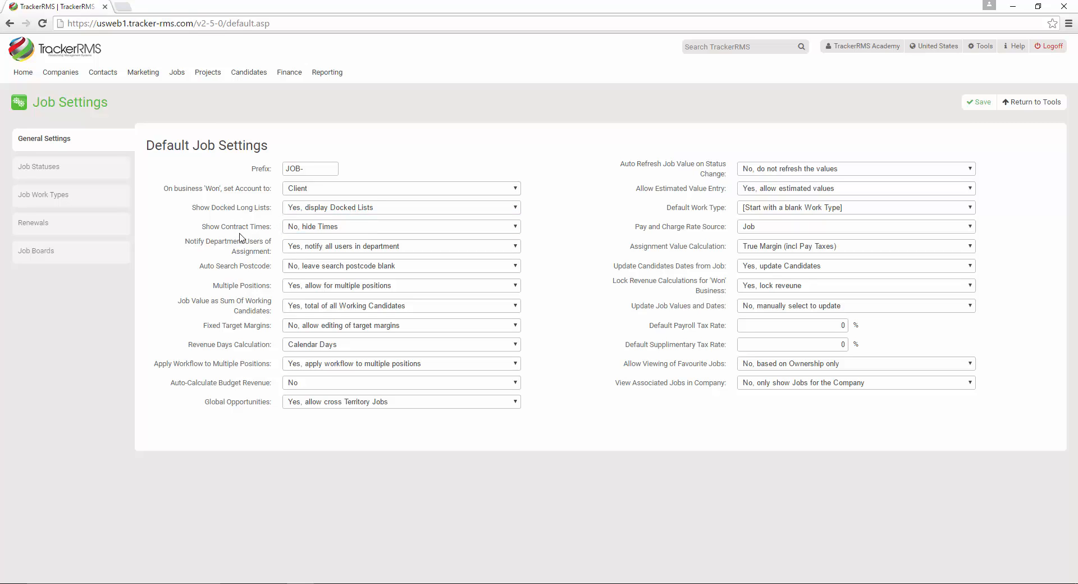
Step: Review the available choices for Show Contract Times, Notify Department Users of Assignment and Auto Search Postcode
{"action": "left_click", "coordinate": [350, 227]}
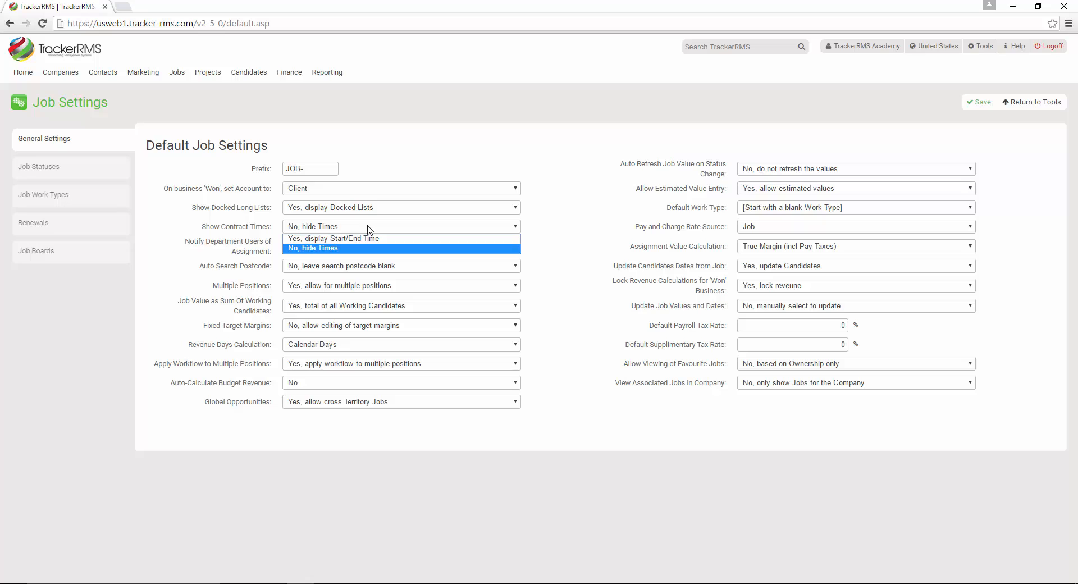
{"action": "left_click", "coordinate": [368, 248]}
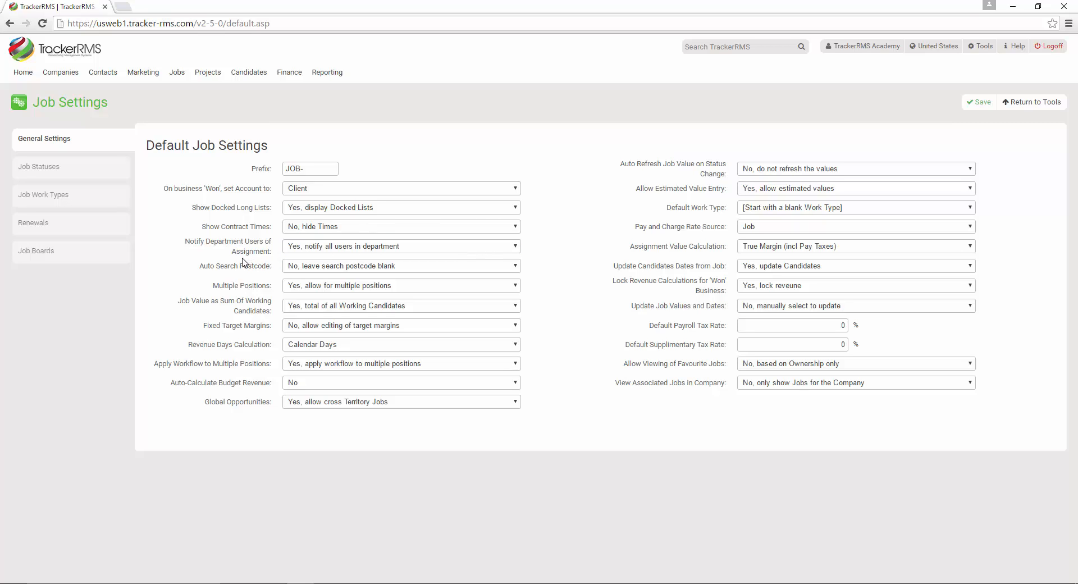
{"action": "left_click", "coordinate": [375, 247]}
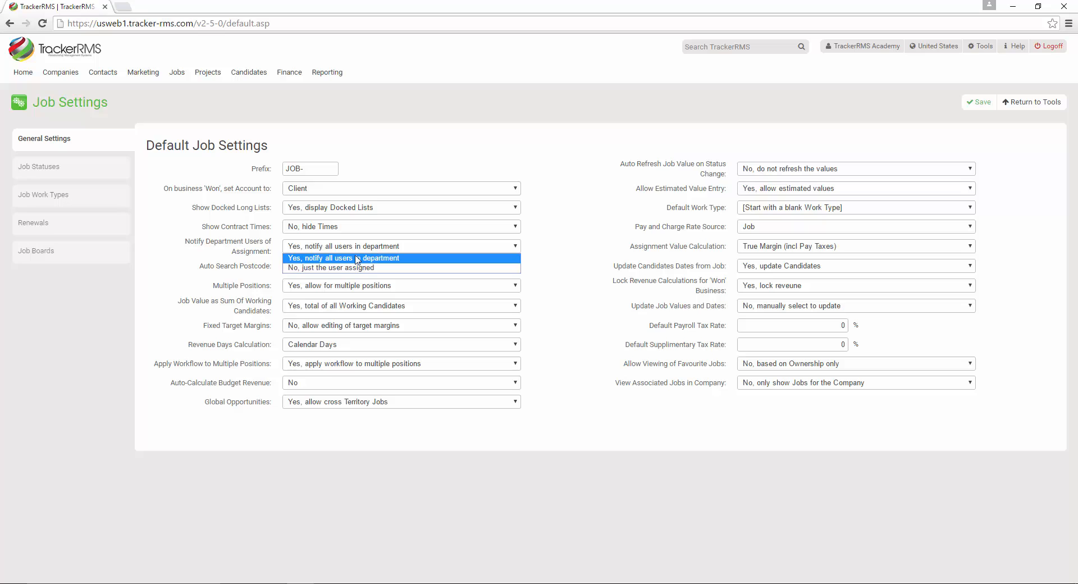
{"action": "left_click", "coordinate": [257, 274]}
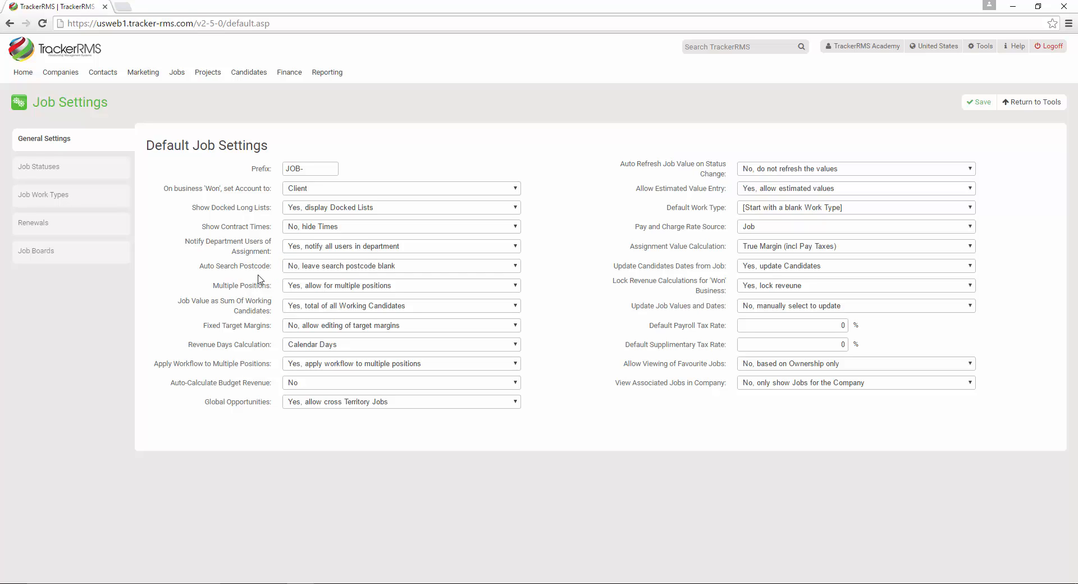
{"action": "left_click", "coordinate": [424, 271]}
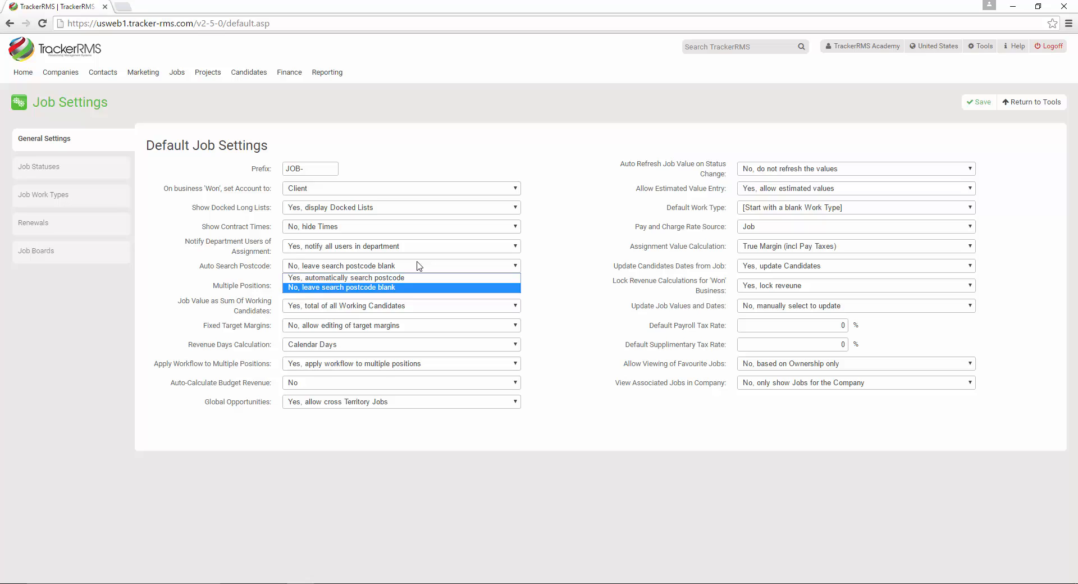
{"action": "left_click", "coordinate": [400, 287]}
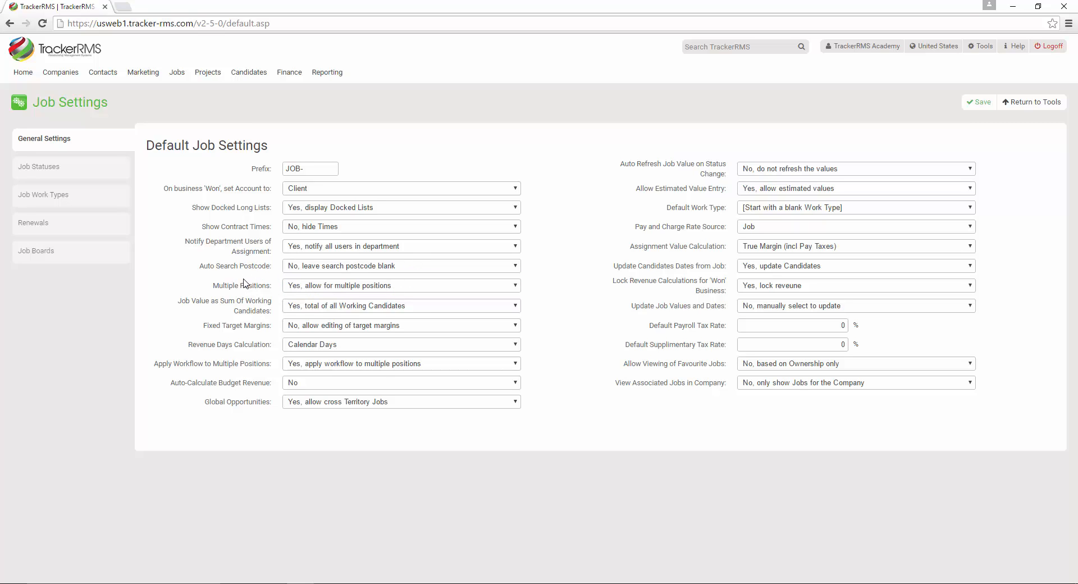
Step: Review the available choices for Multiple Positions and Job Value as Sum Of Working Candidates
{"action": "left_click", "coordinate": [387, 287]}
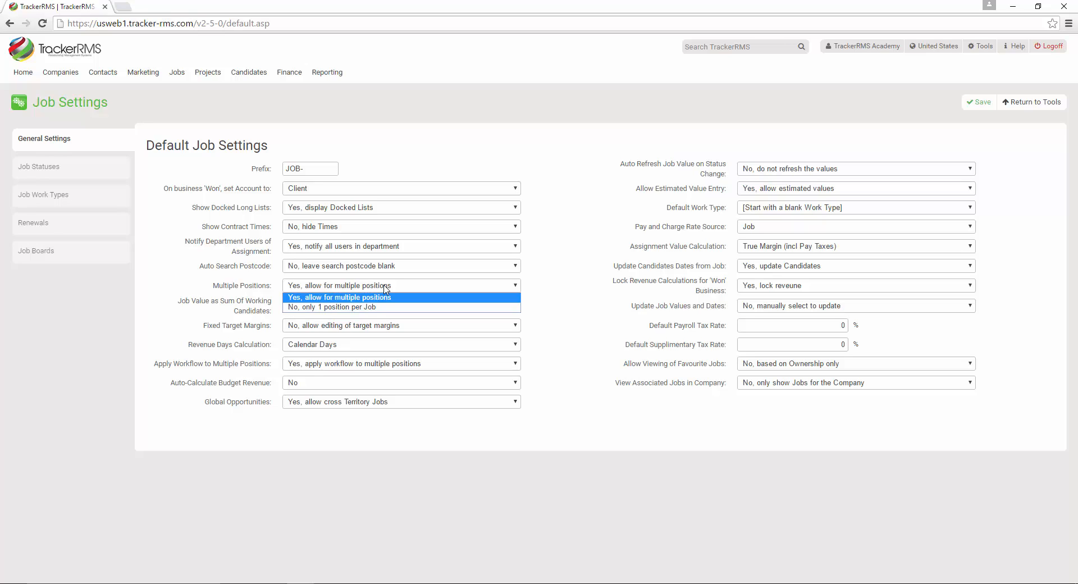
{"action": "left_click", "coordinate": [262, 298]}
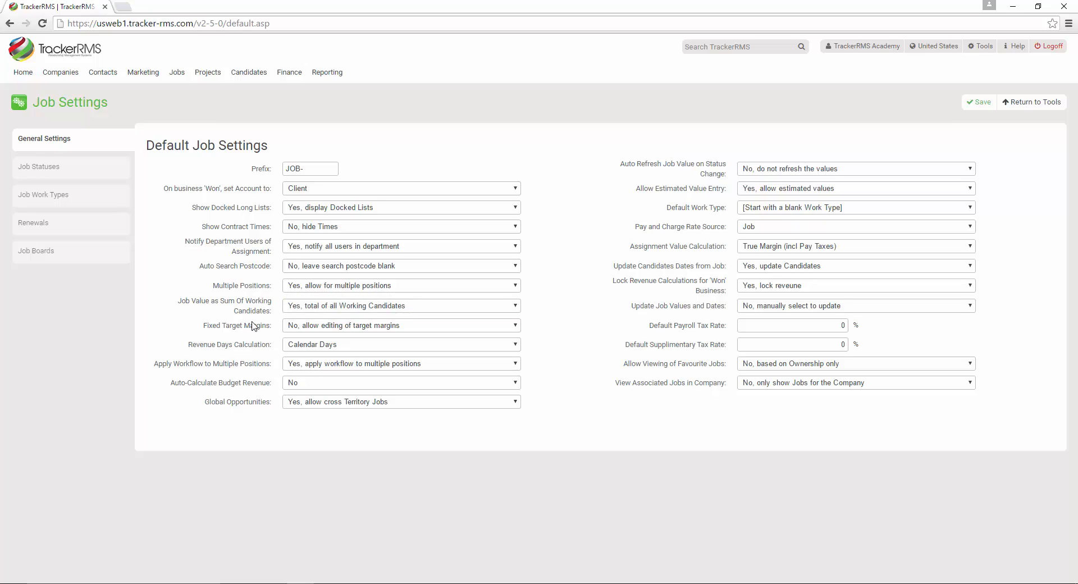
{"action": "left_click", "coordinate": [390, 310]}
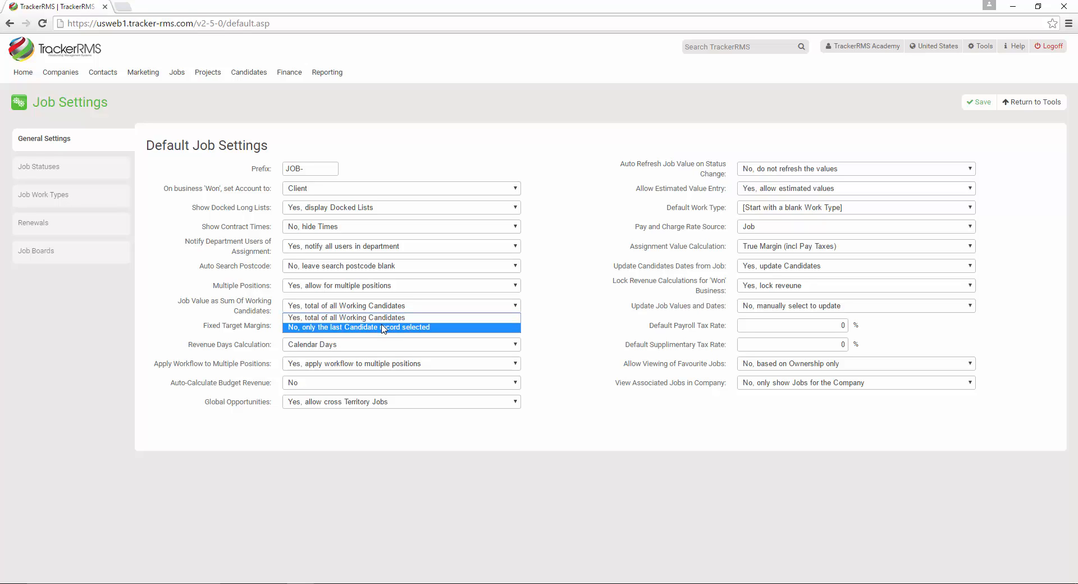
{"action": "left_click", "coordinate": [257, 319]}
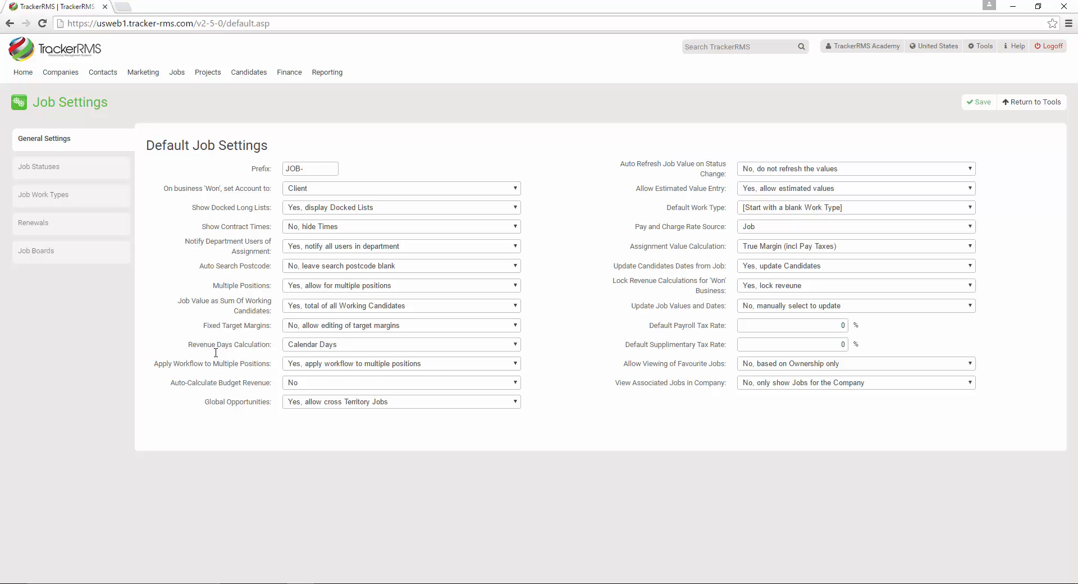
Step: Review the available choices for Revenue Days Calculation and Apply Workflow to Multiple Positions
{"action": "left_click", "coordinate": [415, 349]}
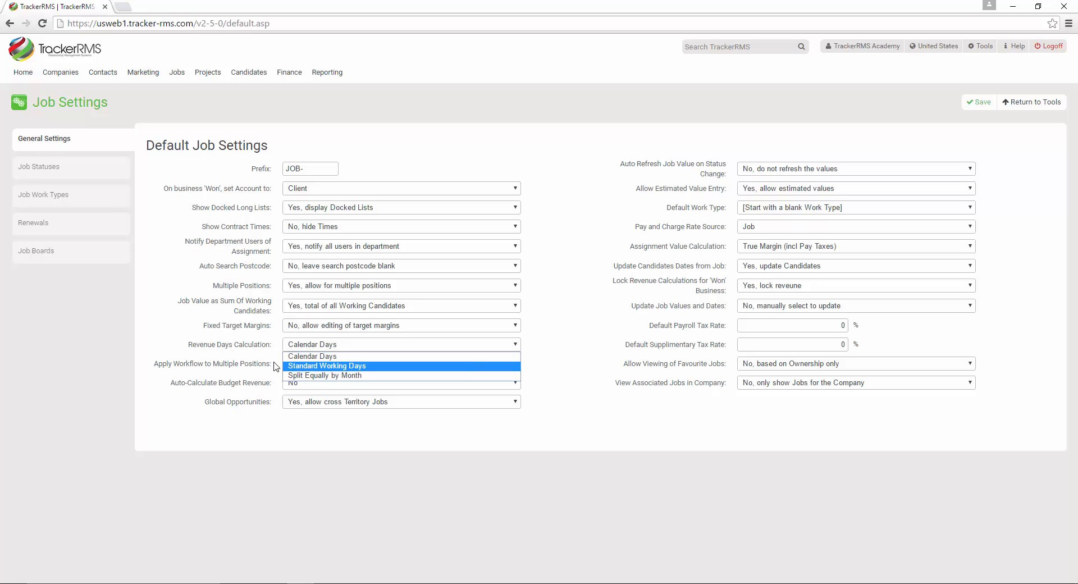
{"action": "left_click", "coordinate": [249, 360]}
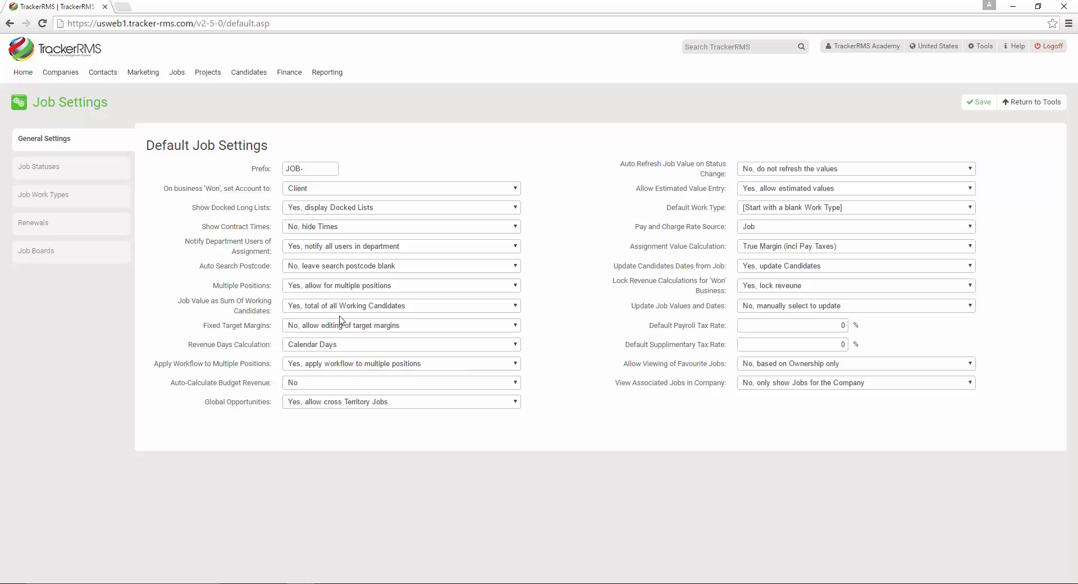
{"action": "left_click", "coordinate": [346, 363]}
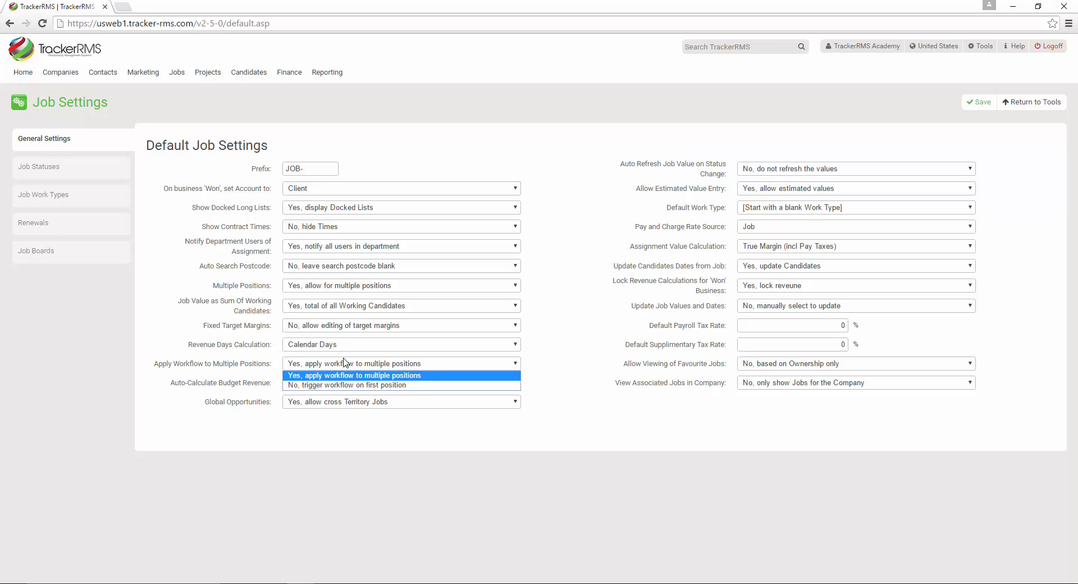
{"action": "left_click", "coordinate": [296, 376]}
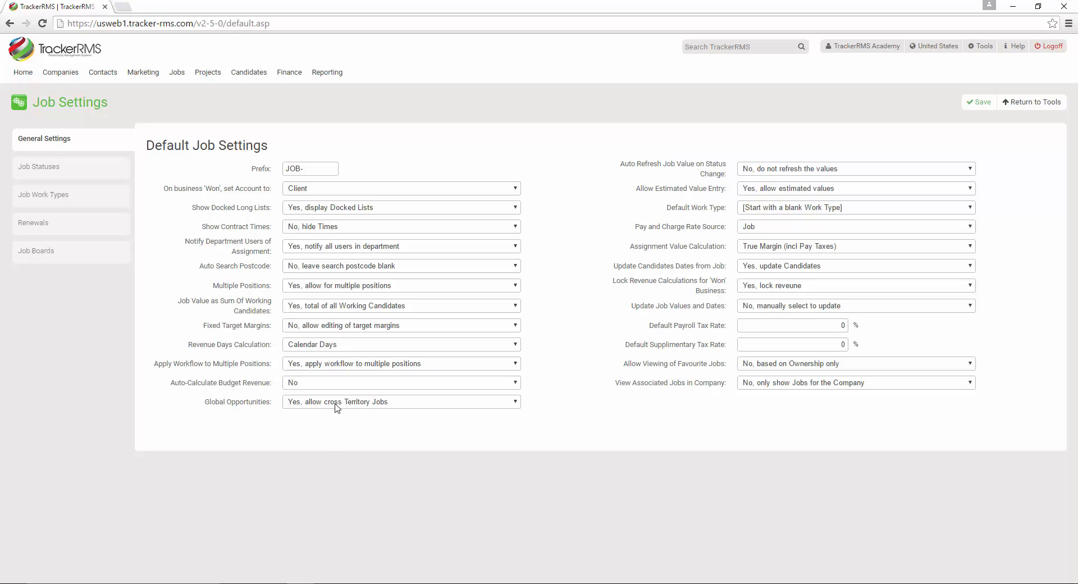
Step: Review the available choices for Auto-Calculate Budget Revenue and Global Opportunities
{"action": "left_click", "coordinate": [392, 384]}
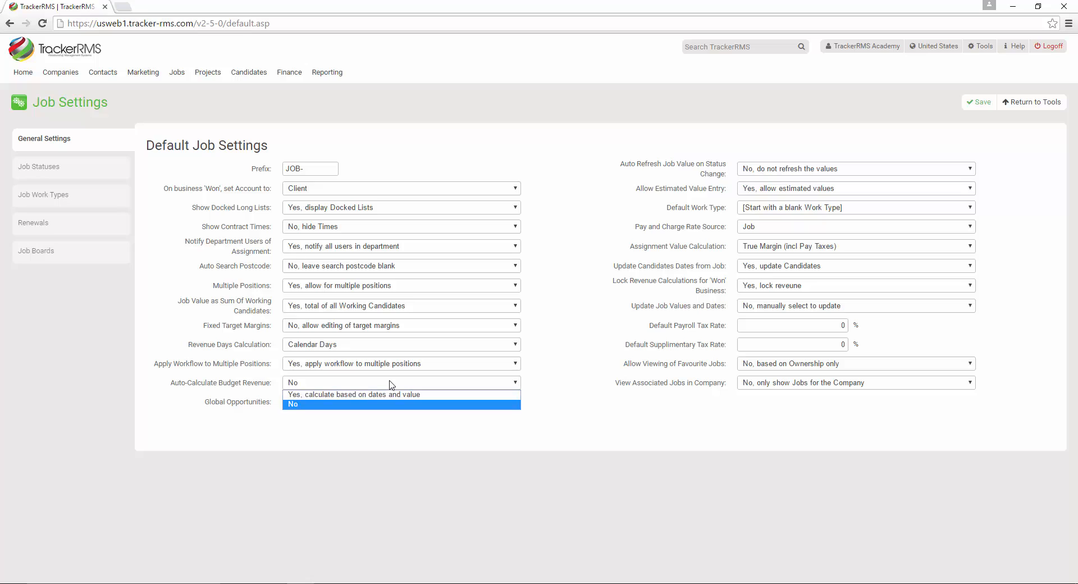
{"action": "left_click", "coordinate": [419, 405]}
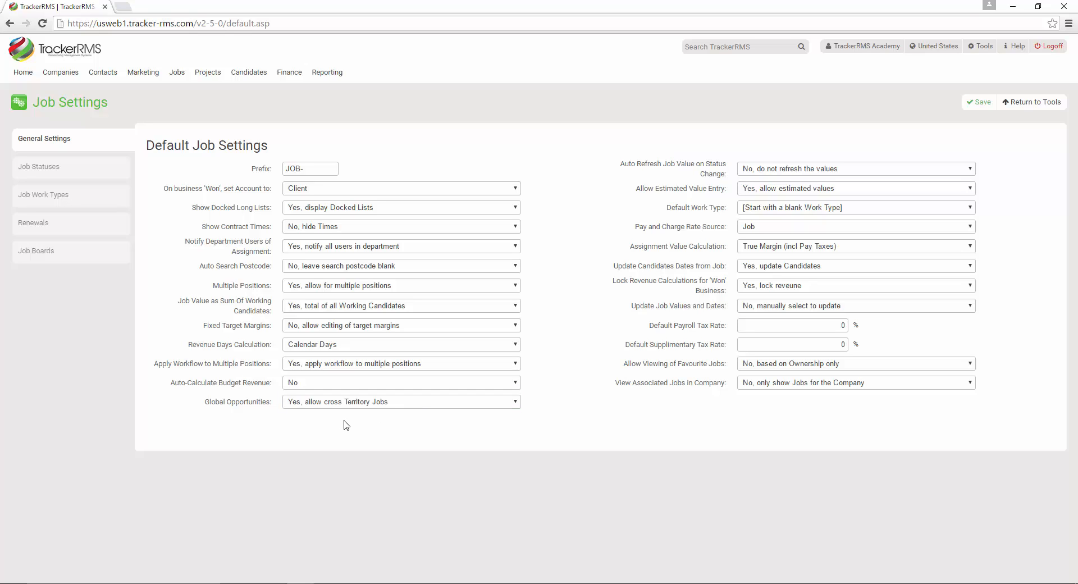
{"action": "left_click", "coordinate": [428, 403]}
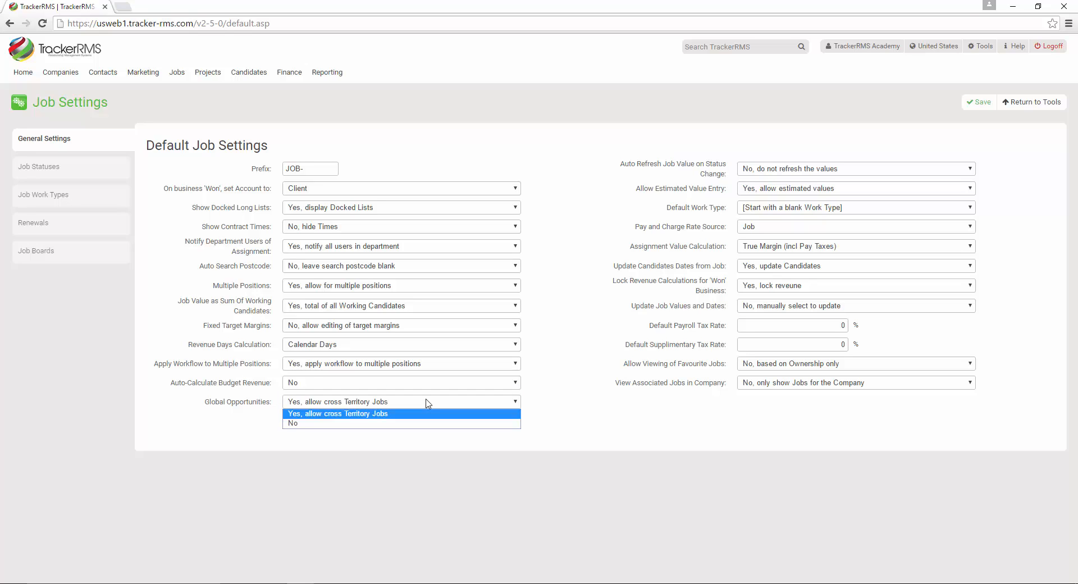
{"action": "left_click", "coordinate": [428, 404]}
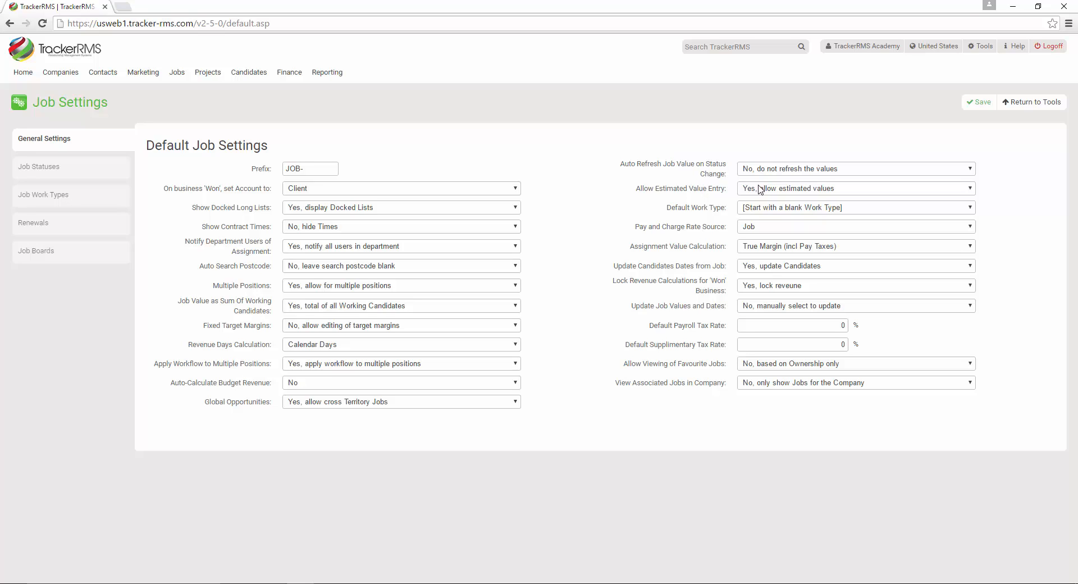
Step: Review the available choices for Auto Refresh Job Value on Status Change, Allow Estimated Value Entry and Default Work Type
{"action": "left_click", "coordinate": [861, 171]}
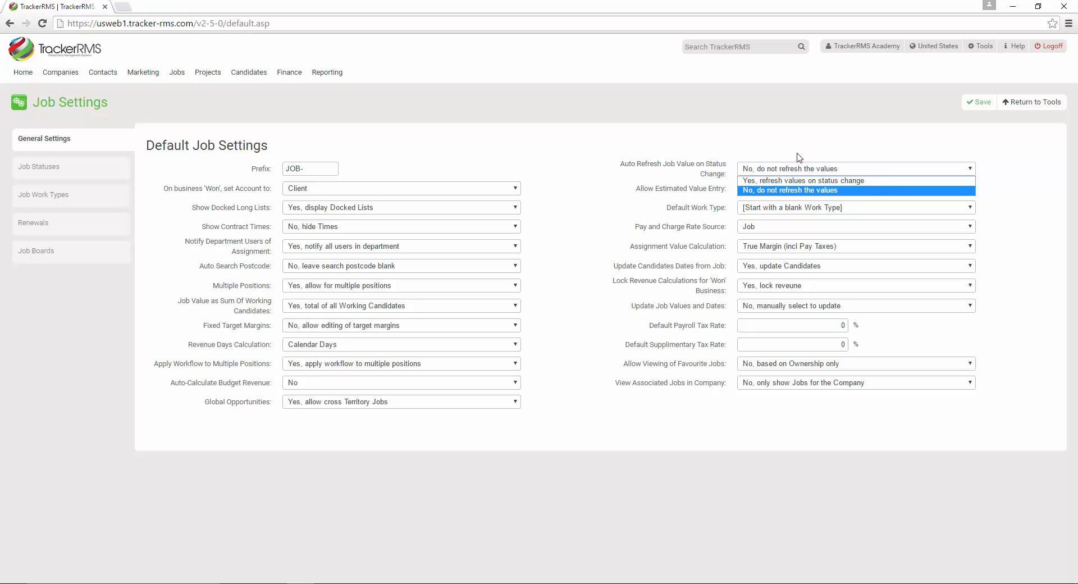
{"action": "left_click", "coordinate": [704, 169]}
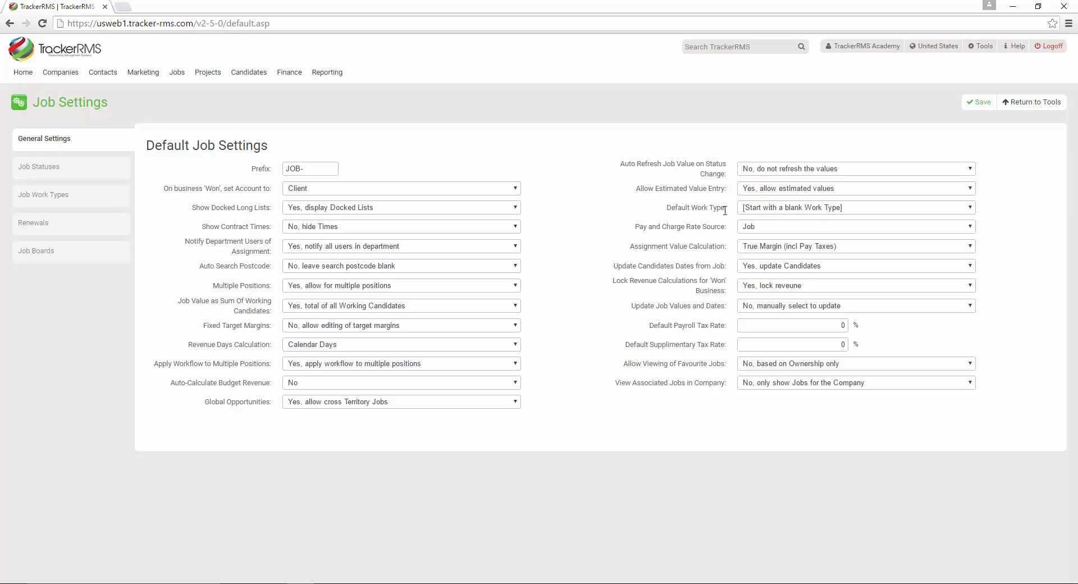
{"action": "left_click", "coordinate": [825, 189]}
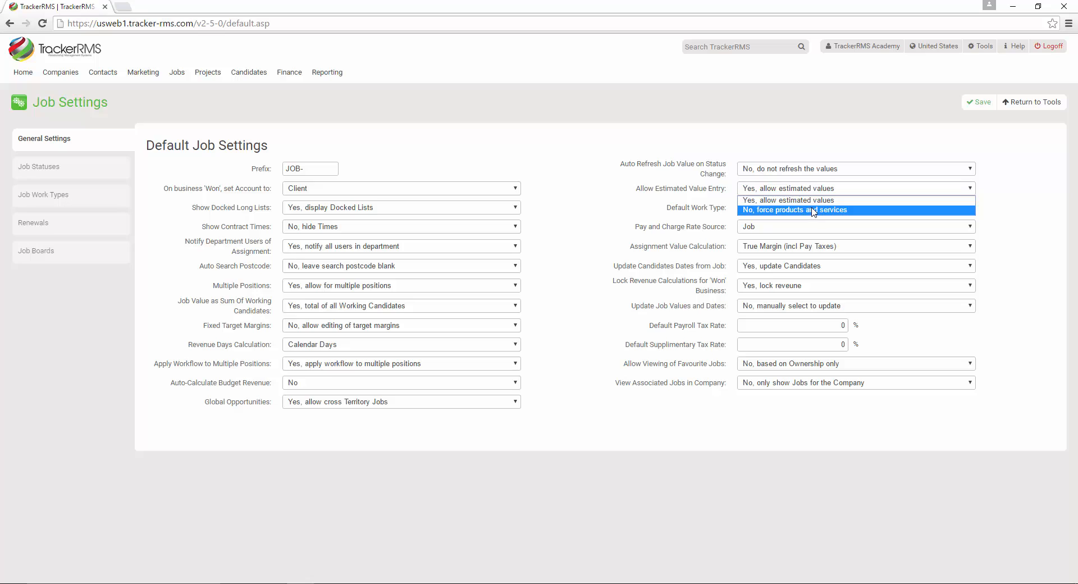
{"action": "left_click", "coordinate": [814, 201]}
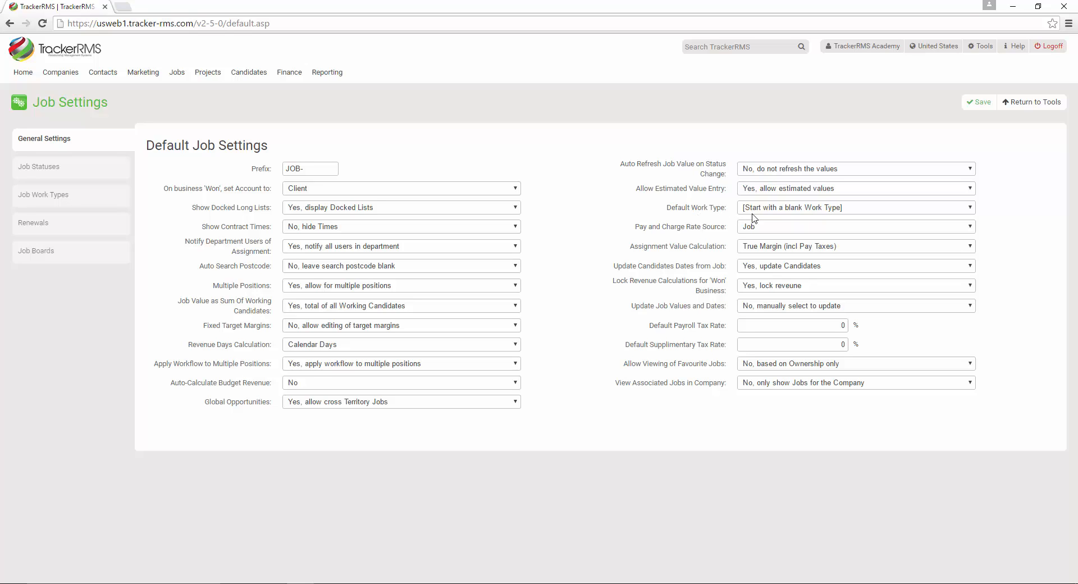
{"action": "left_click", "coordinate": [810, 209]}
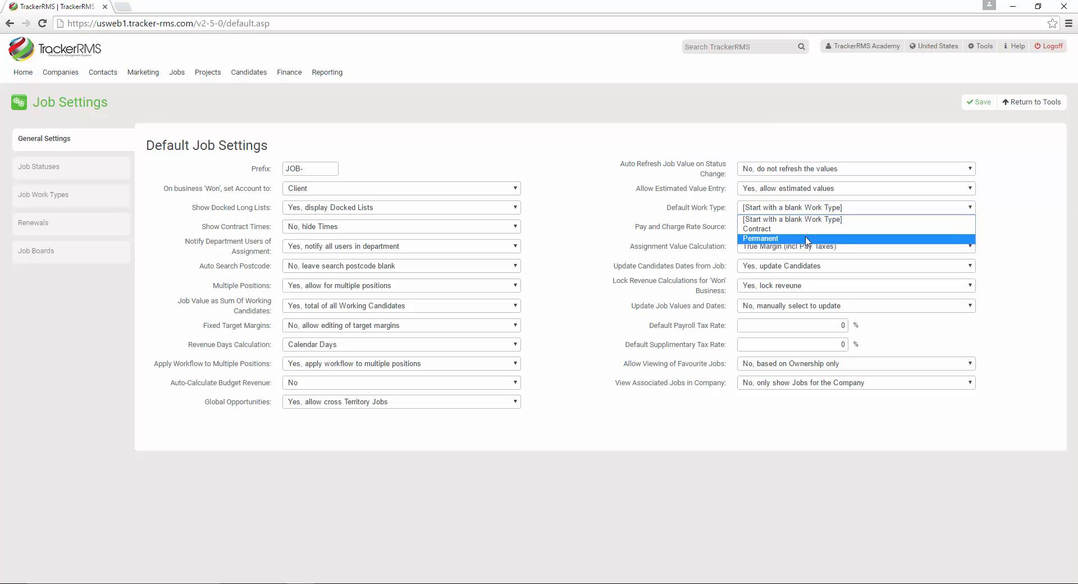
{"action": "left_click", "coordinate": [805, 219]}
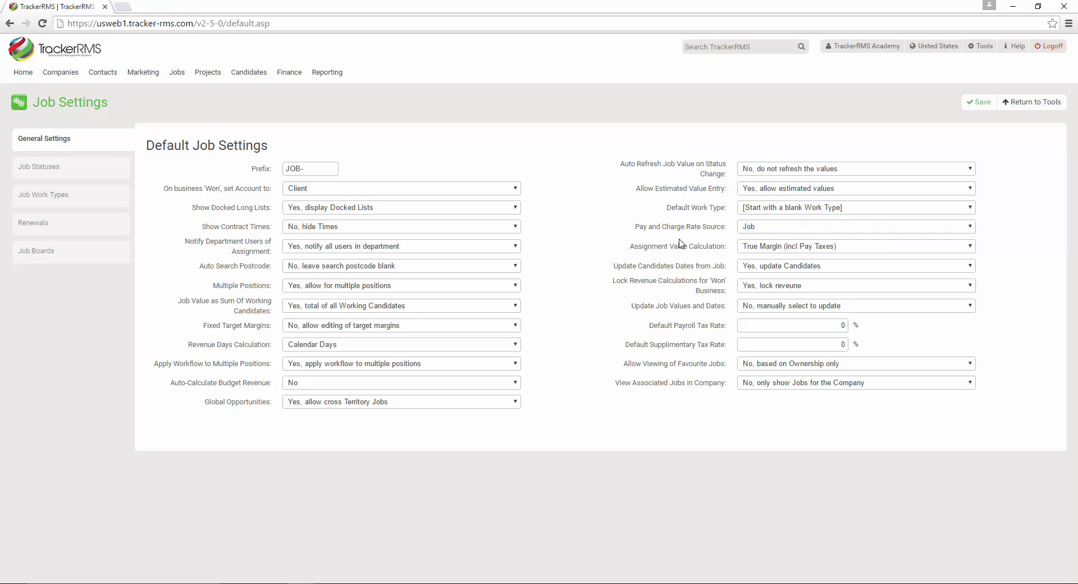
Step: Review the available choices for Pay and Charge Rate Source, Assignment Value Calculation and Lock Revenue Calculations for 'Won' Business
{"action": "left_click", "coordinate": [785, 227]}
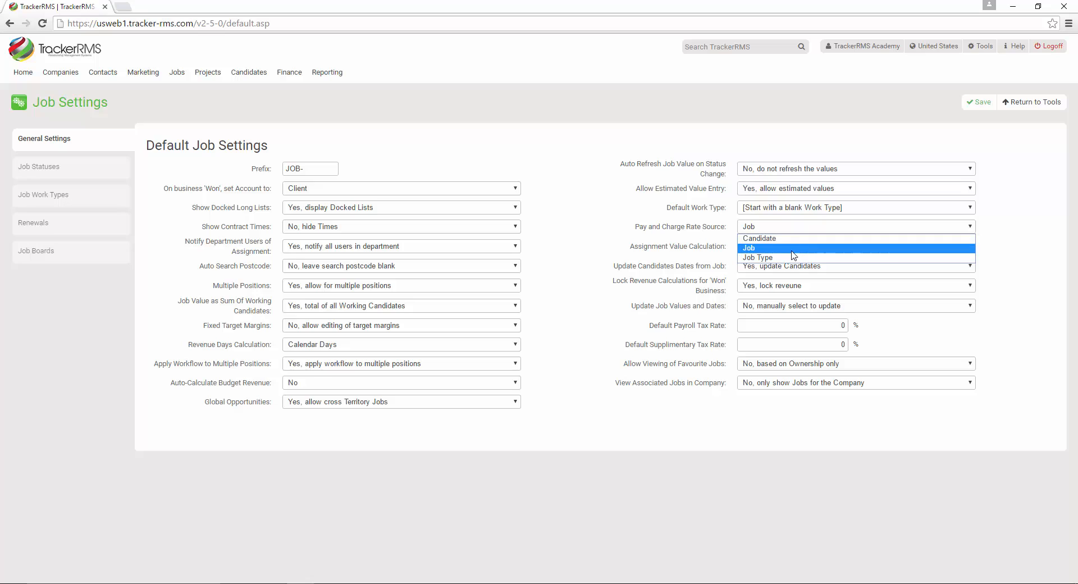
{"action": "left_click", "coordinate": [739, 248]}
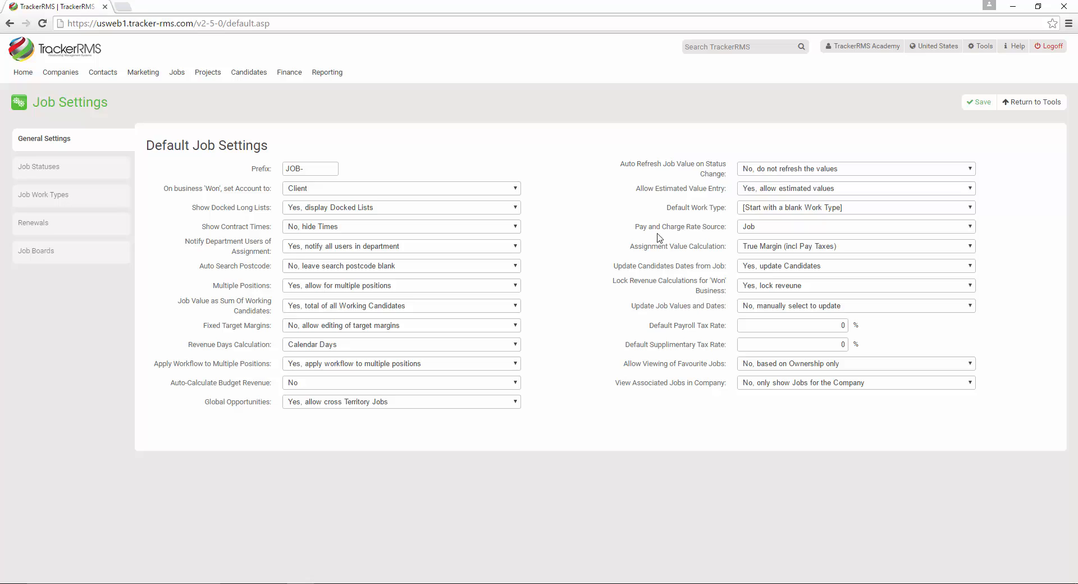
{"action": "left_click", "coordinate": [773, 250]}
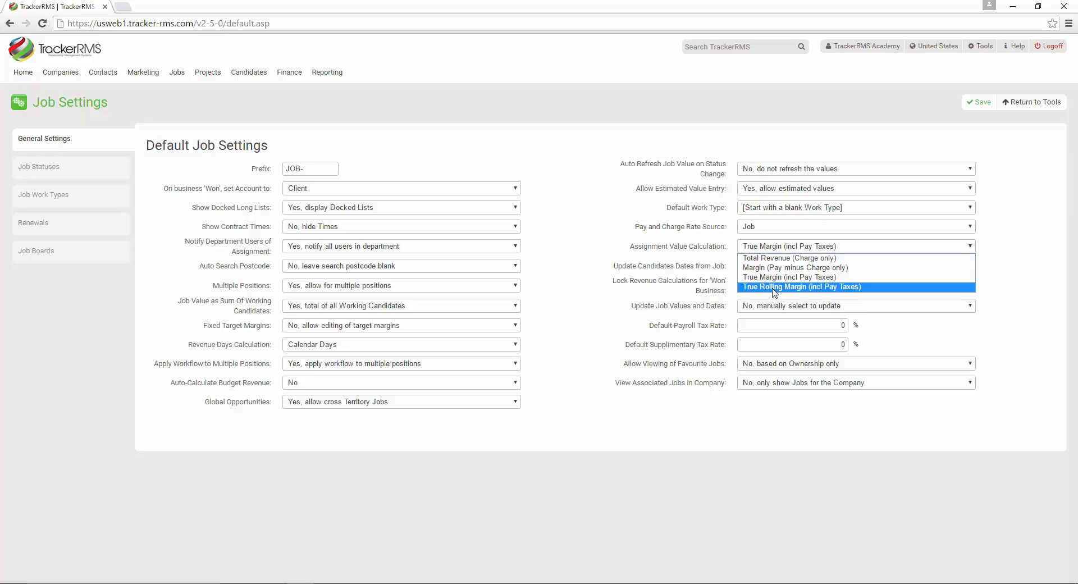
{"action": "left_click", "coordinate": [683, 305]}
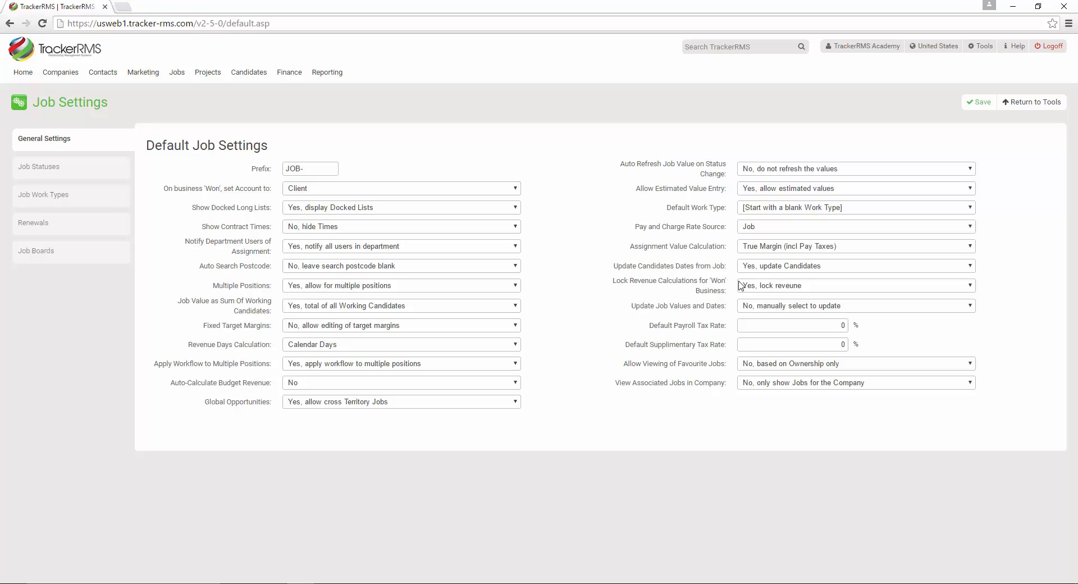
{"action": "left_click", "coordinate": [790, 287]}
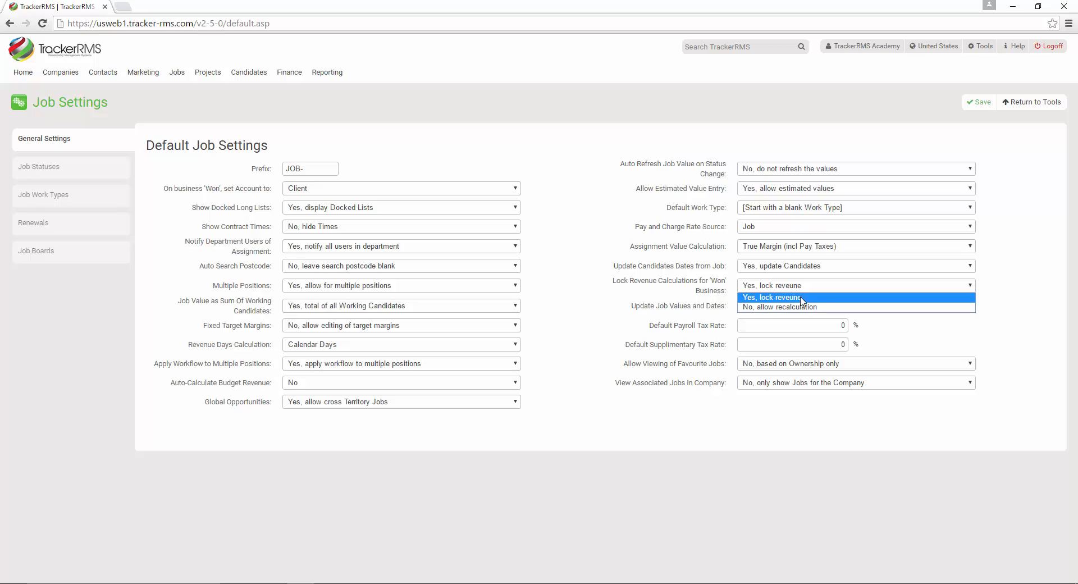
{"action": "left_click", "coordinate": [710, 303]}
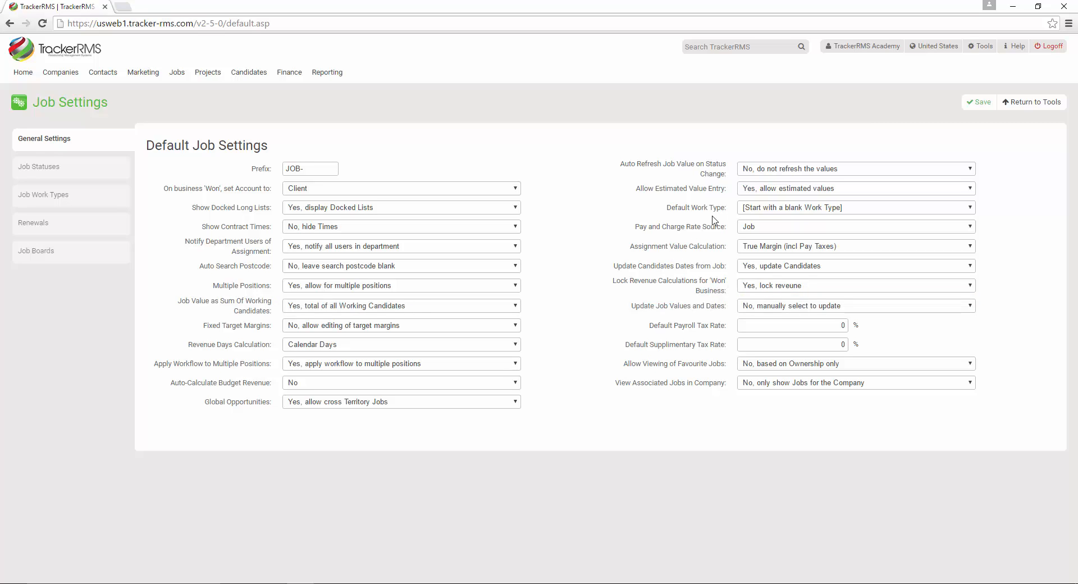
Step: Review the available choices for Update Candidates Dates from Job and Update Job Values and Dates
{"action": "left_click", "coordinate": [756, 272]}
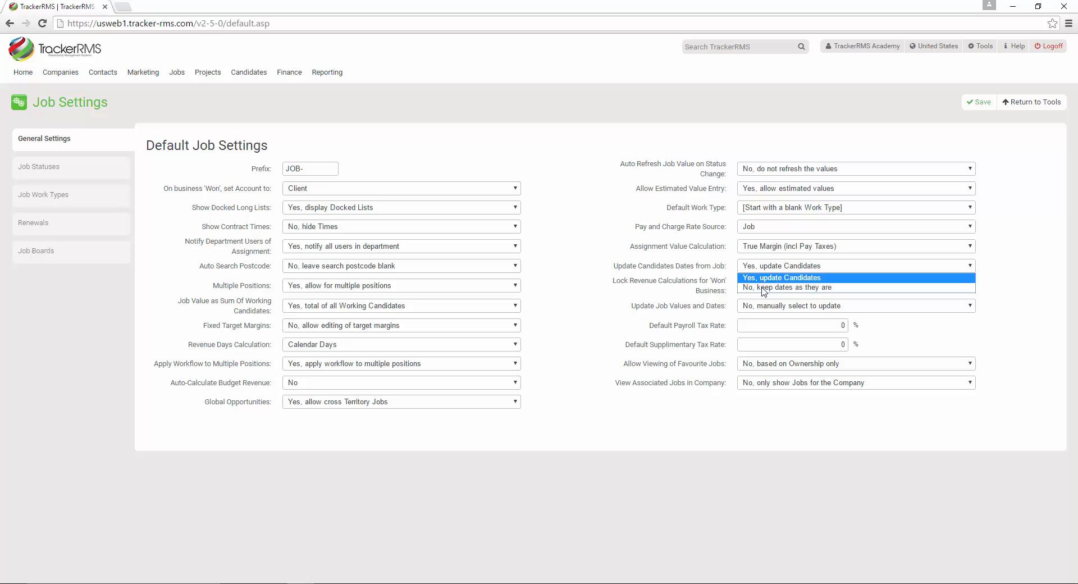
{"action": "left_click", "coordinate": [725, 286]}
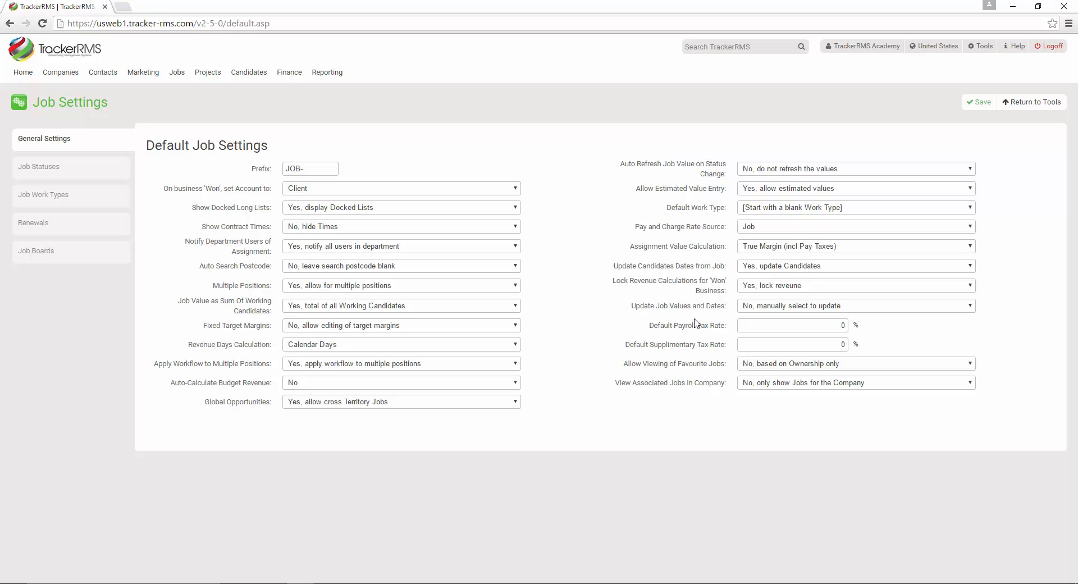
{"action": "left_click", "coordinate": [822, 308]}
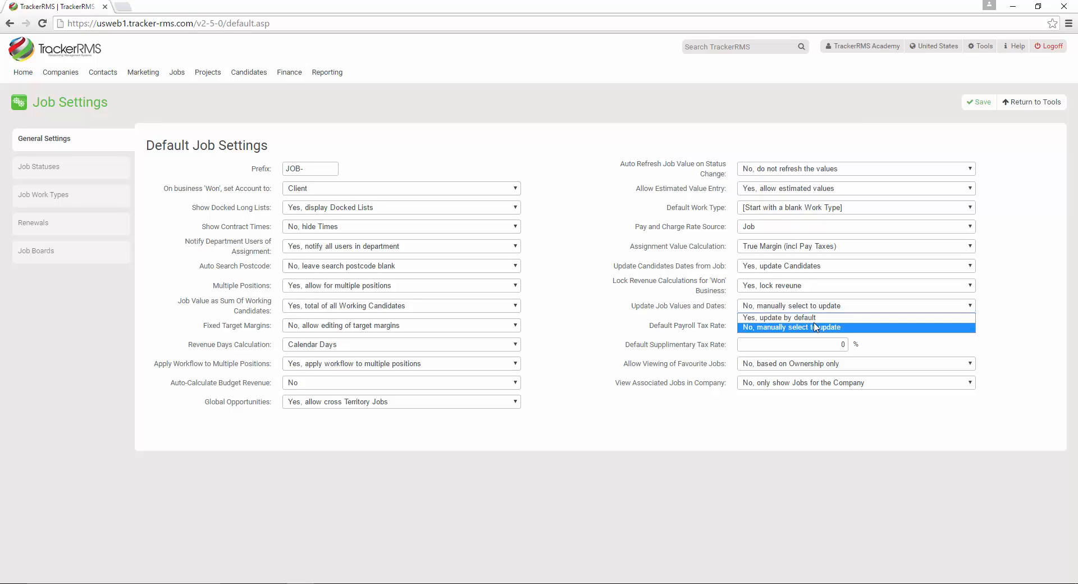
{"action": "left_click", "coordinate": [817, 327]}
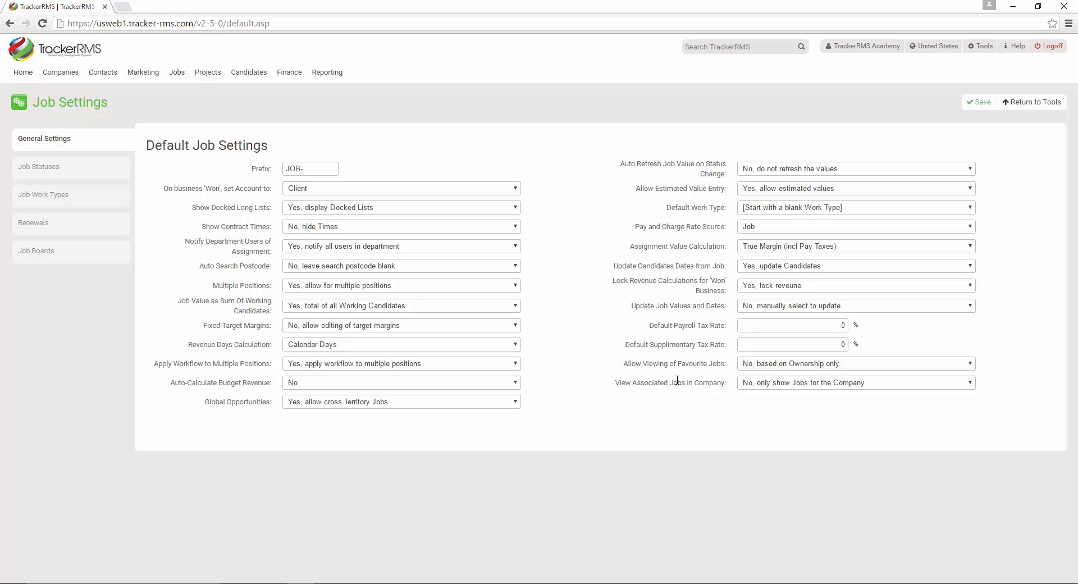
Step: Review the available choices for Allow Viewing of Favourite Jobs and View Associated Jobs in Company
{"action": "left_click", "coordinate": [873, 365]}
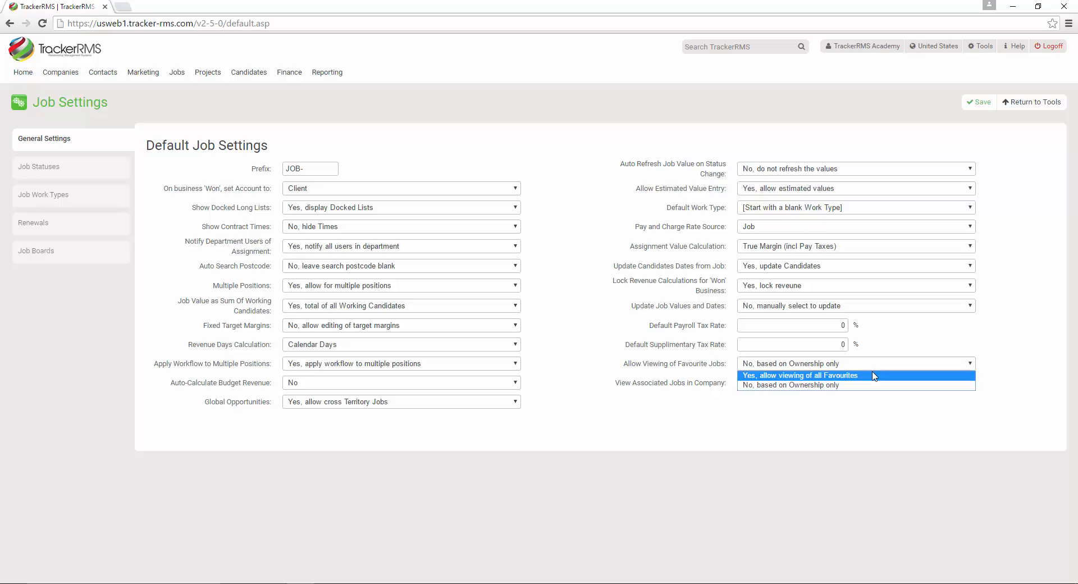
{"action": "left_click", "coordinate": [873, 385]}
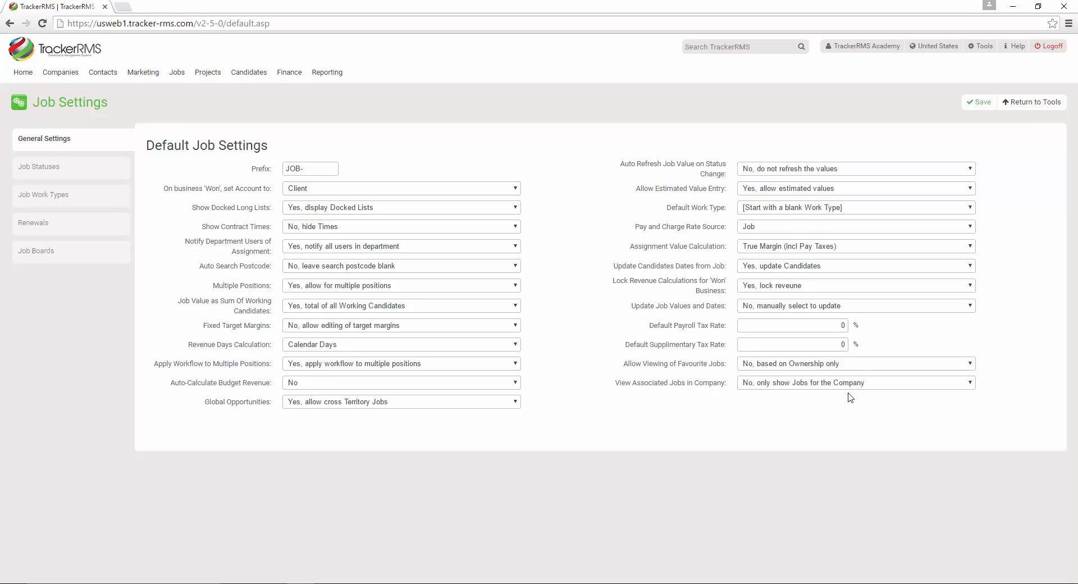
{"action": "left_click", "coordinate": [887, 388]}
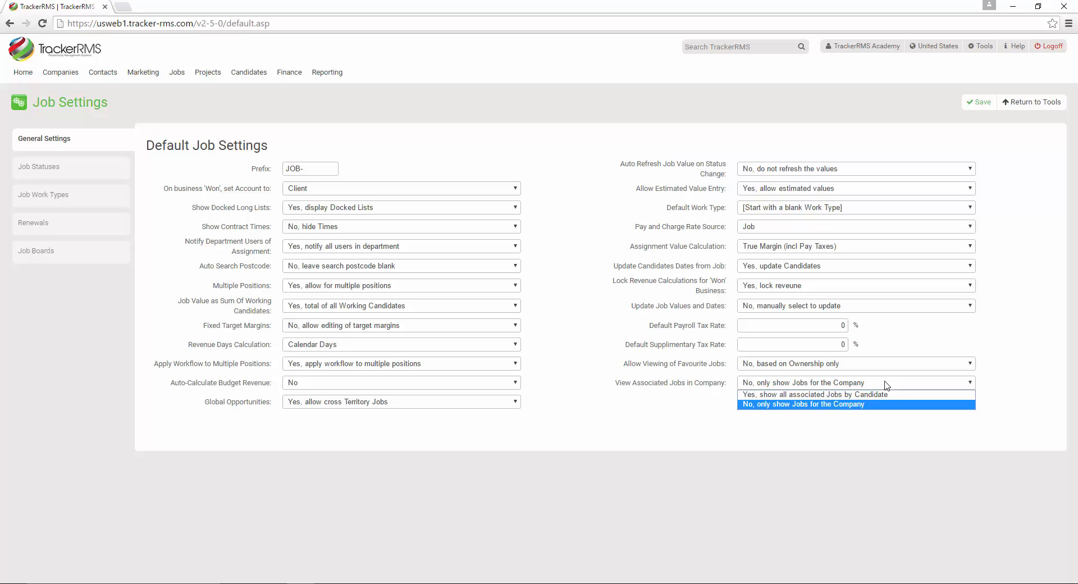
{"action": "left_click", "coordinate": [886, 386]}
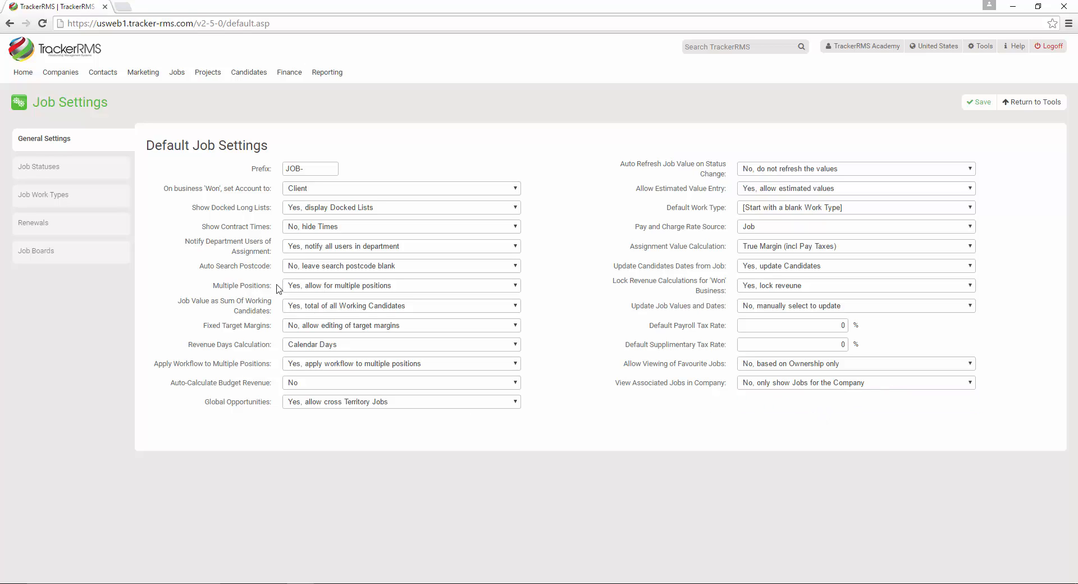
Step: Delete the "internal submittal" status from the Job Statuses
{"action": "left_click", "coordinate": [55, 169]}
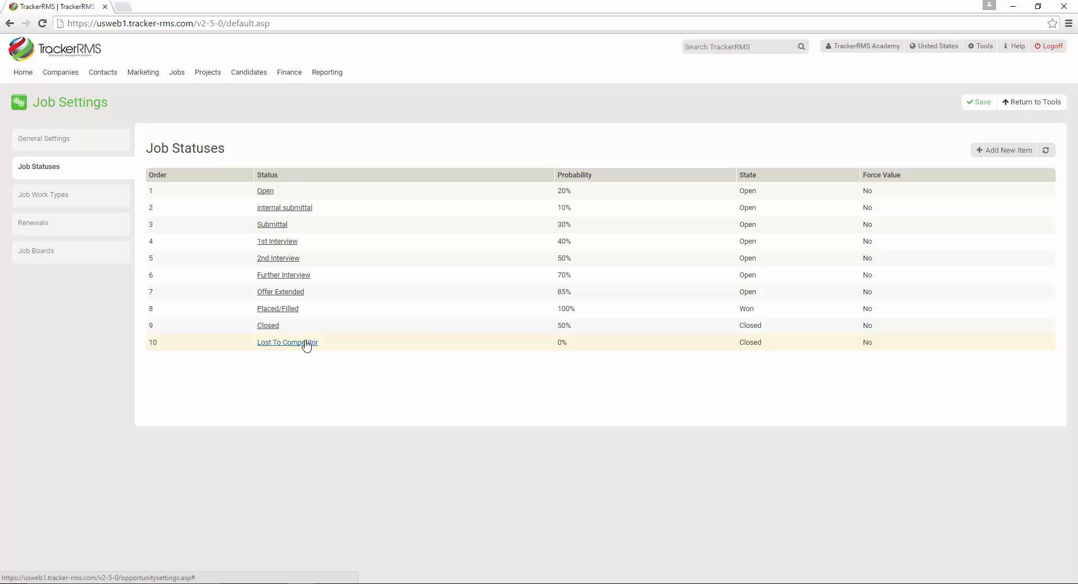
{"action": "left_click", "coordinate": [289, 209]}
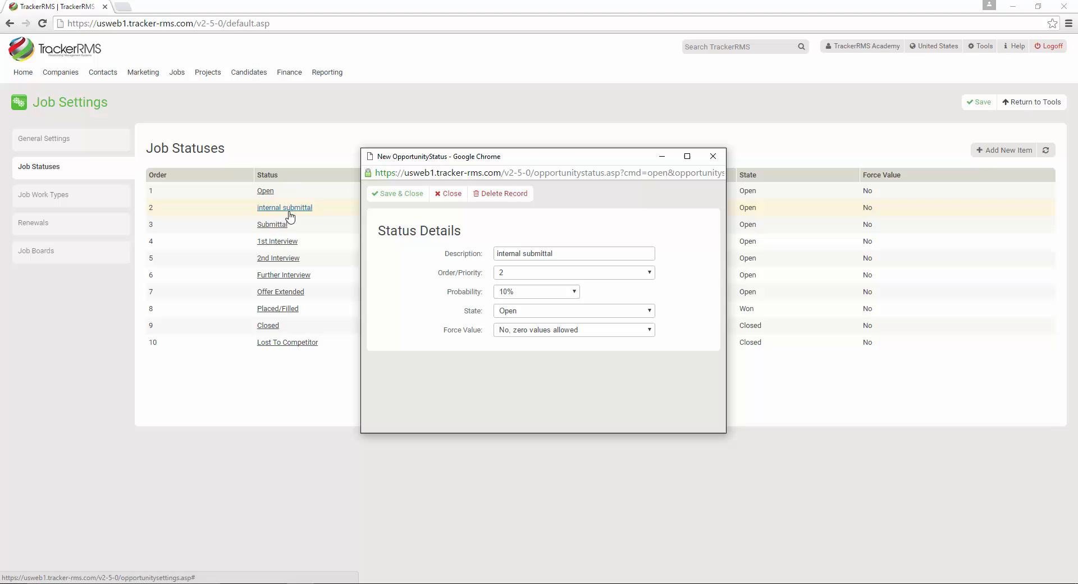
{"action": "left_click", "coordinate": [505, 198]}
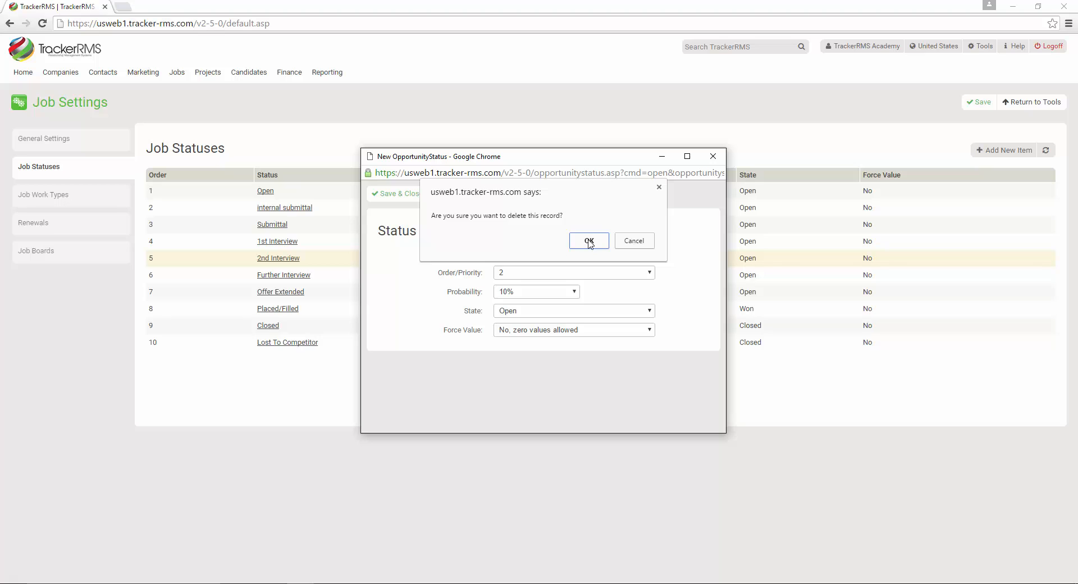
{"action": "left_click", "coordinate": [589, 241]}
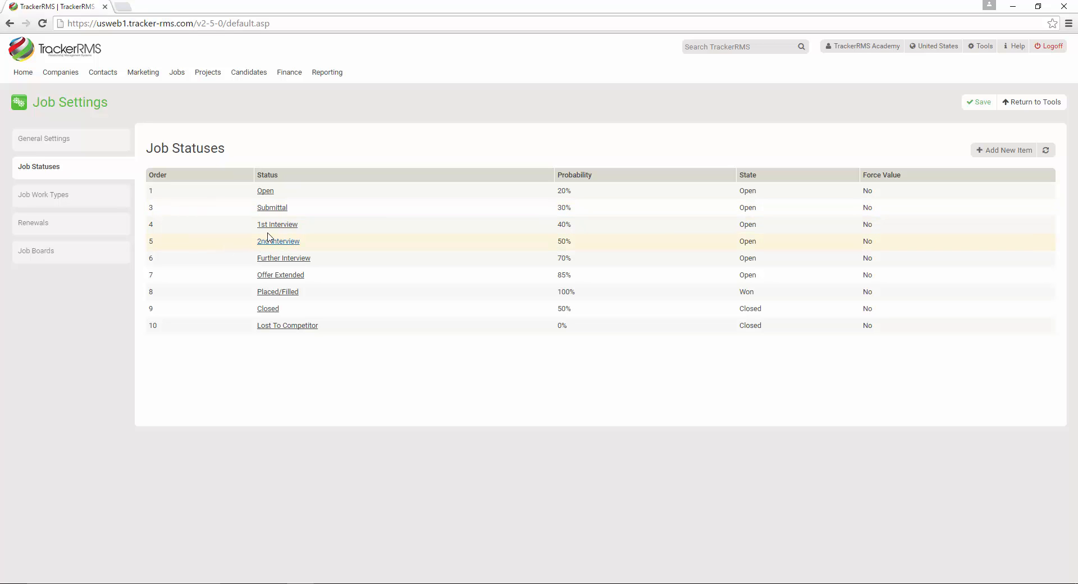
Step: Rename the Submittal job status to "Resume Sent To Client", check the available State choices, and save the status
{"action": "left_click", "coordinate": [273, 208]}
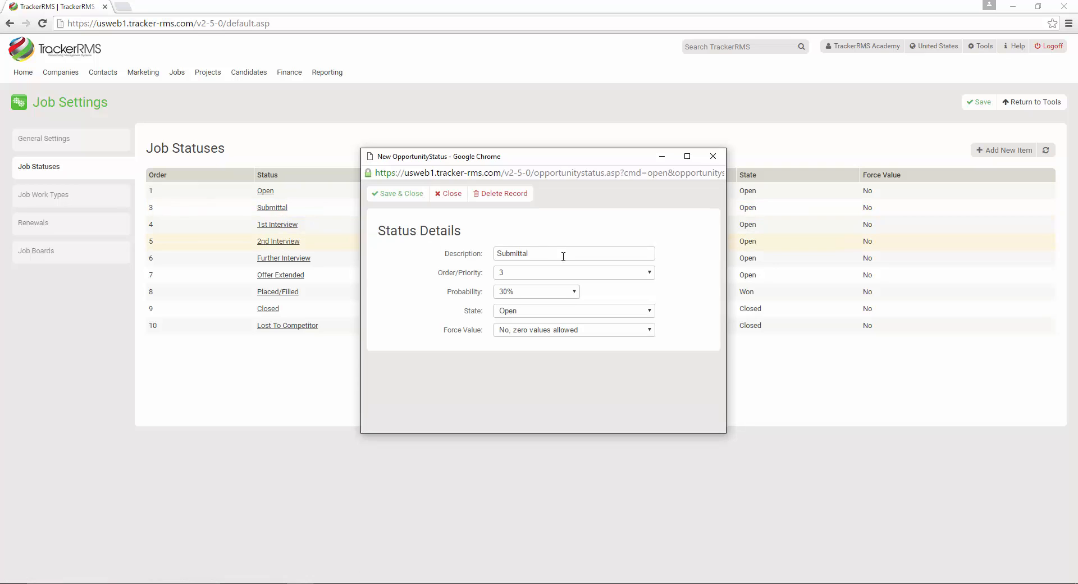
{"action": "double_click", "coordinate": [526, 254]}
{"action": "type", "text": "Resume"}
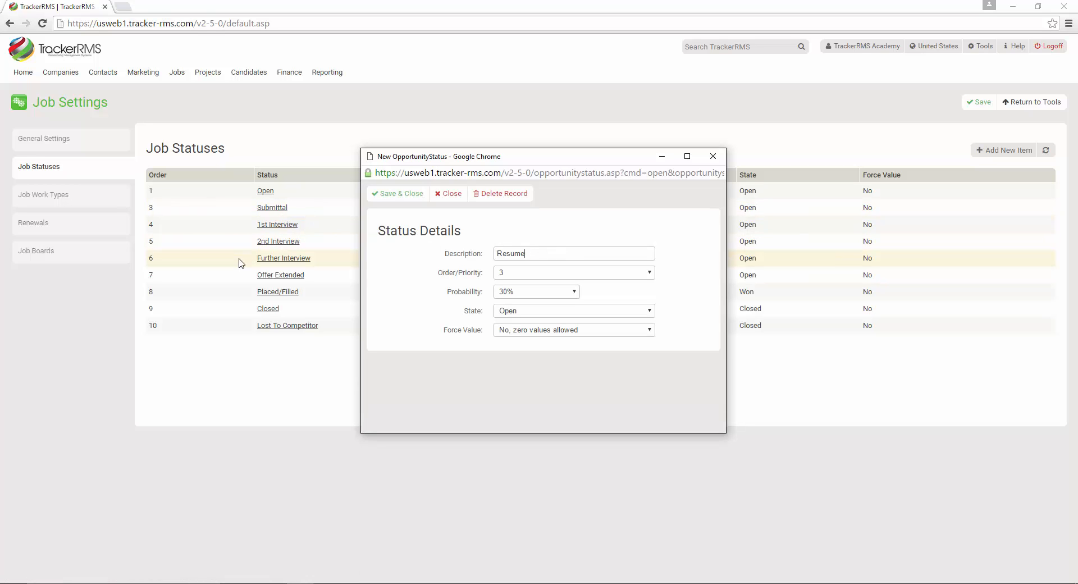
{"action": "type", "text": " Sent To Client"}
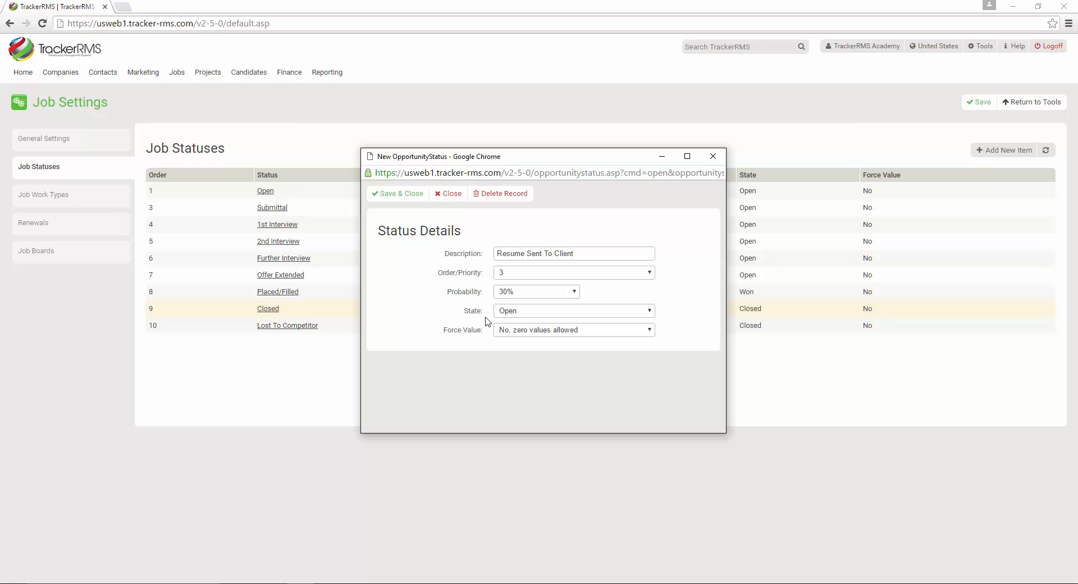
{"action": "left_click", "coordinate": [508, 313]}
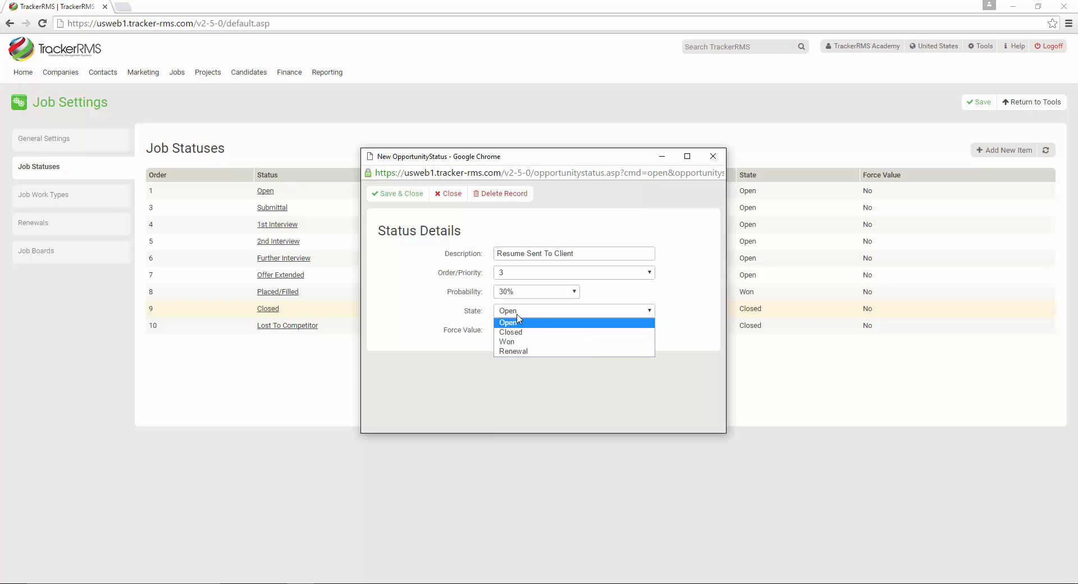
{"action": "left_click", "coordinate": [494, 315]}
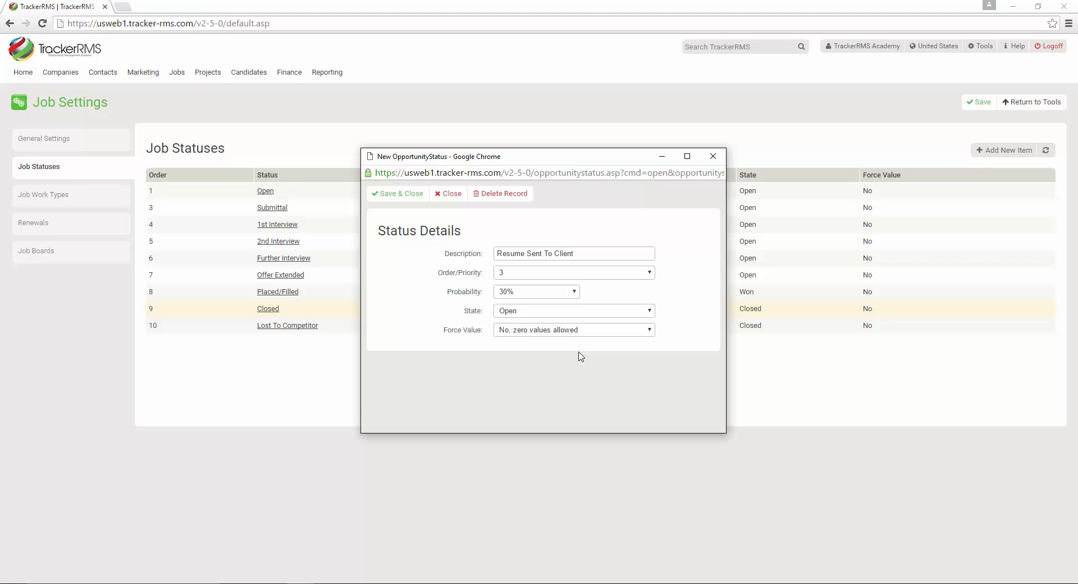
{"action": "left_click", "coordinate": [414, 202]}
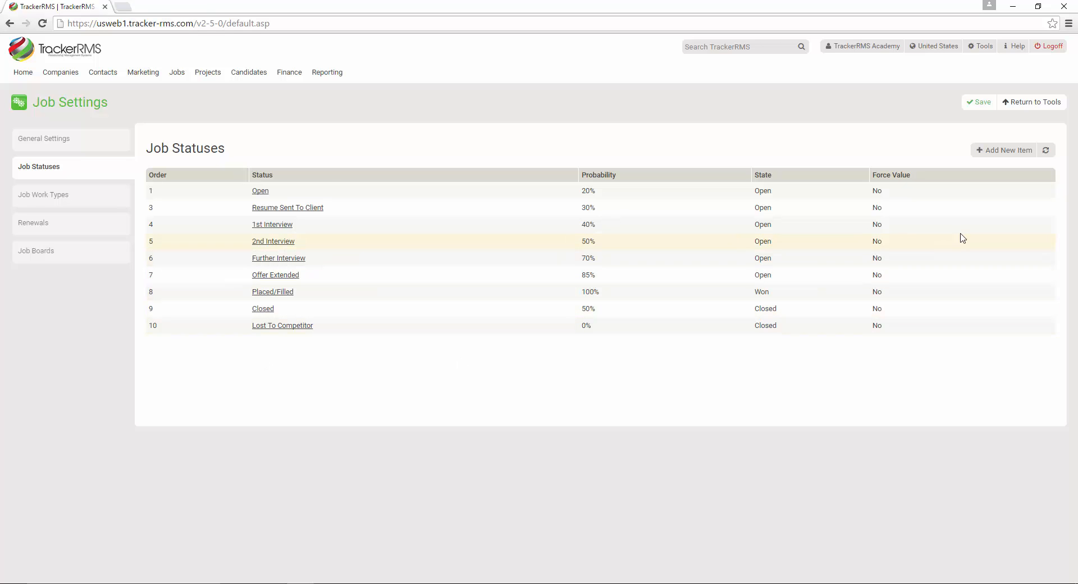
Step: Add a job status named "On Hold" with order 9, probability 15%, state Closed and zero values allowed
{"action": "left_click", "coordinate": [1019, 157]}
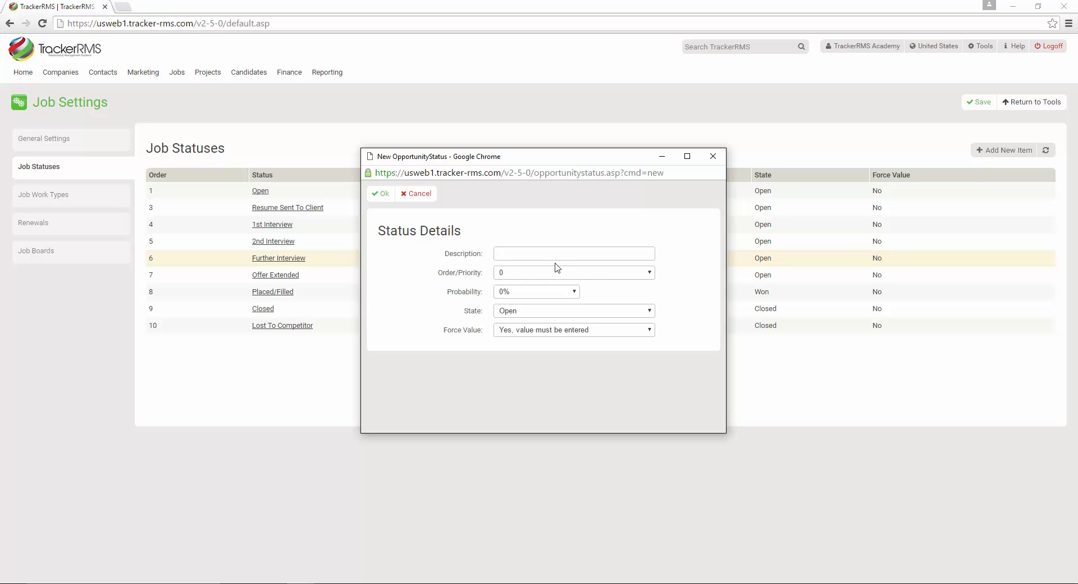
{"action": "type", "text": "On Hold"}
{"action": "left_click", "coordinate": [543, 274]}
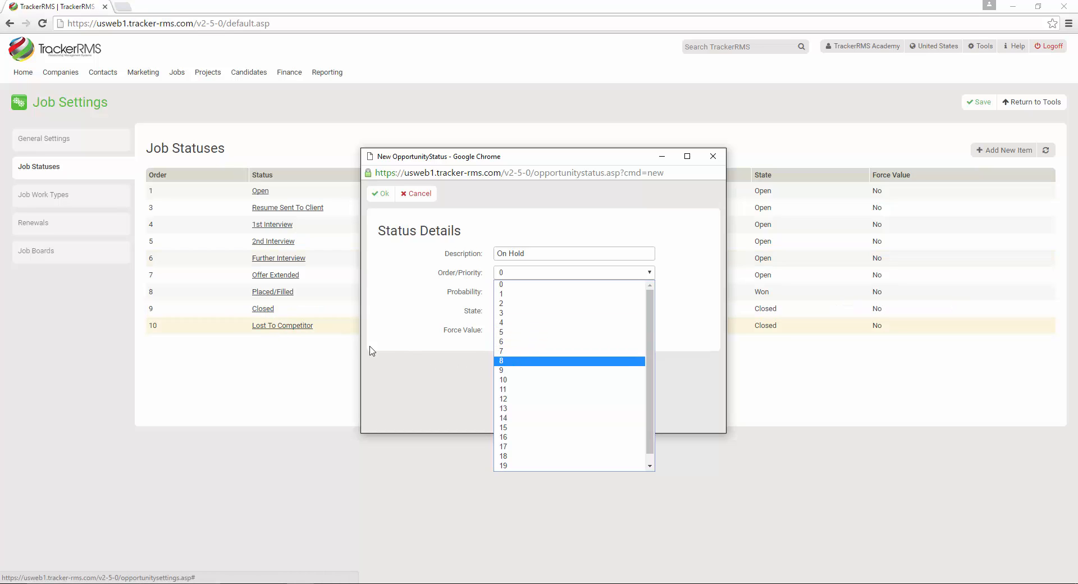
{"action": "left_click", "coordinate": [521, 372]}
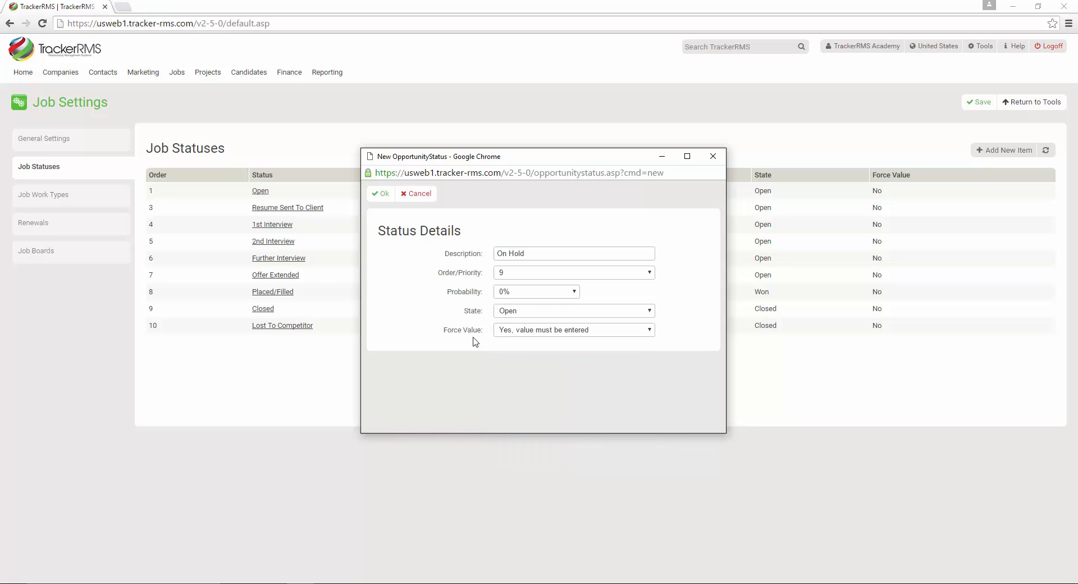
{"action": "left_click", "coordinate": [515, 292]}
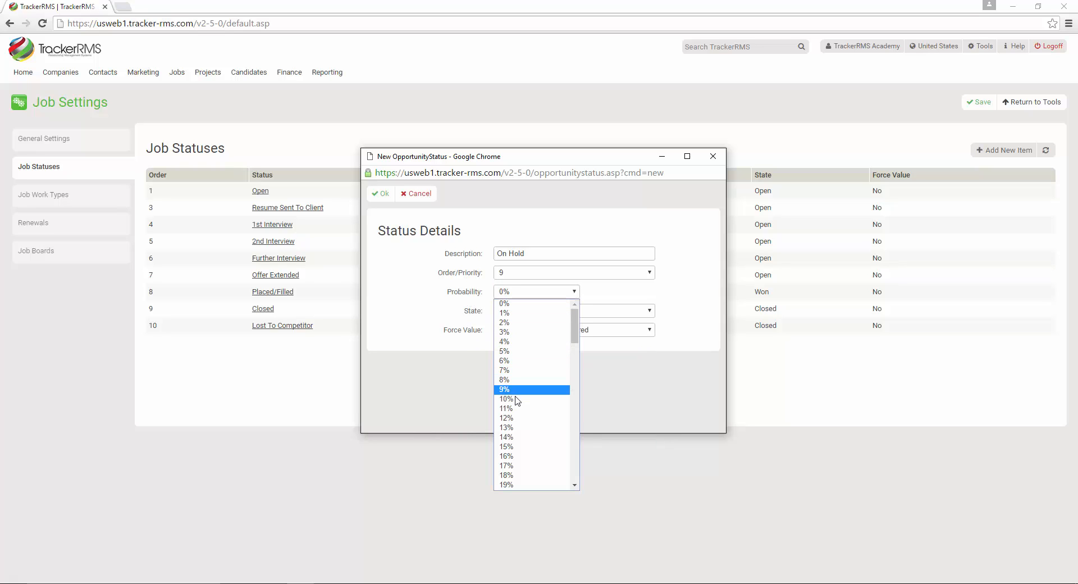
{"action": "left_click", "coordinate": [516, 446]}
{"action": "left_click", "coordinate": [520, 312]}
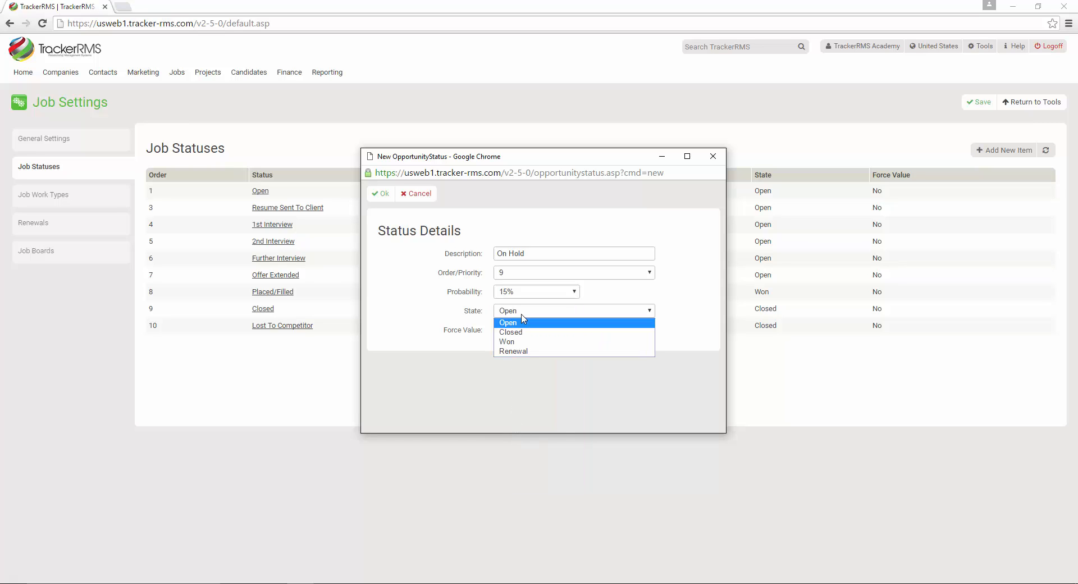
{"action": "left_click", "coordinate": [523, 336]}
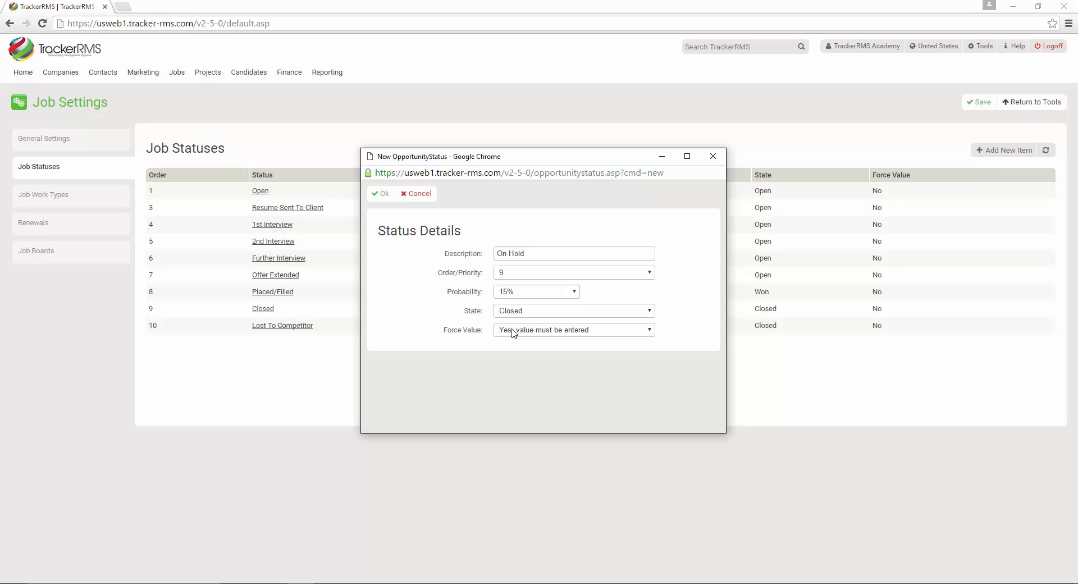
{"action": "left_click", "coordinate": [513, 330]}
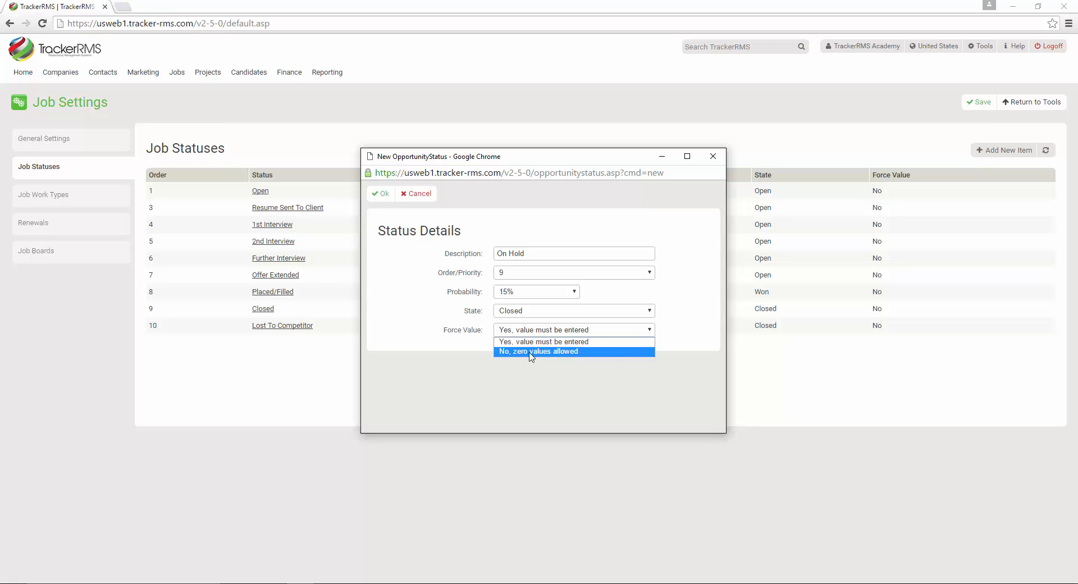
{"action": "left_click", "coordinate": [531, 352]}
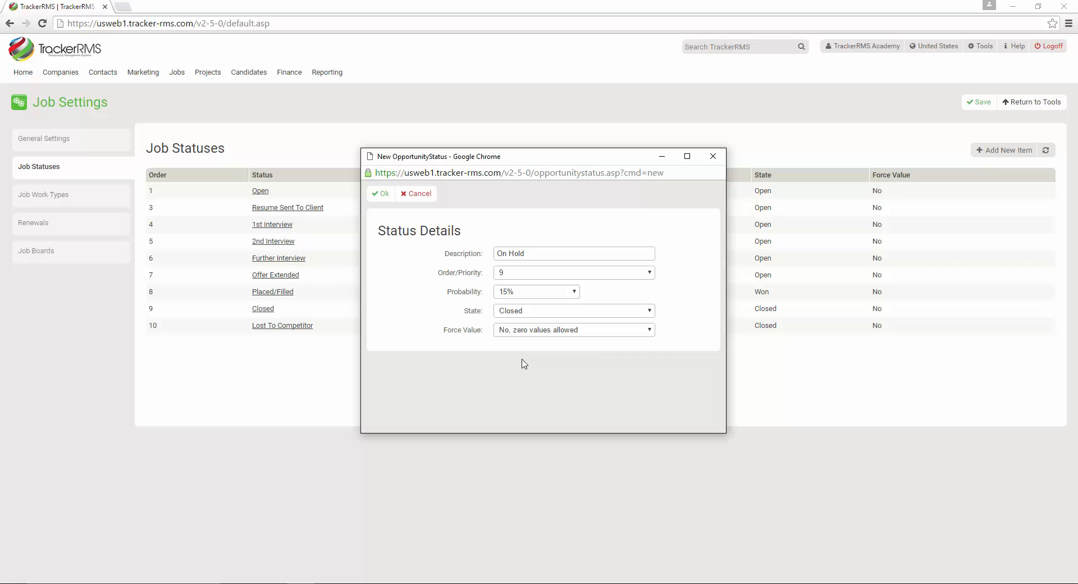
{"action": "left_click", "coordinate": [381, 193]}
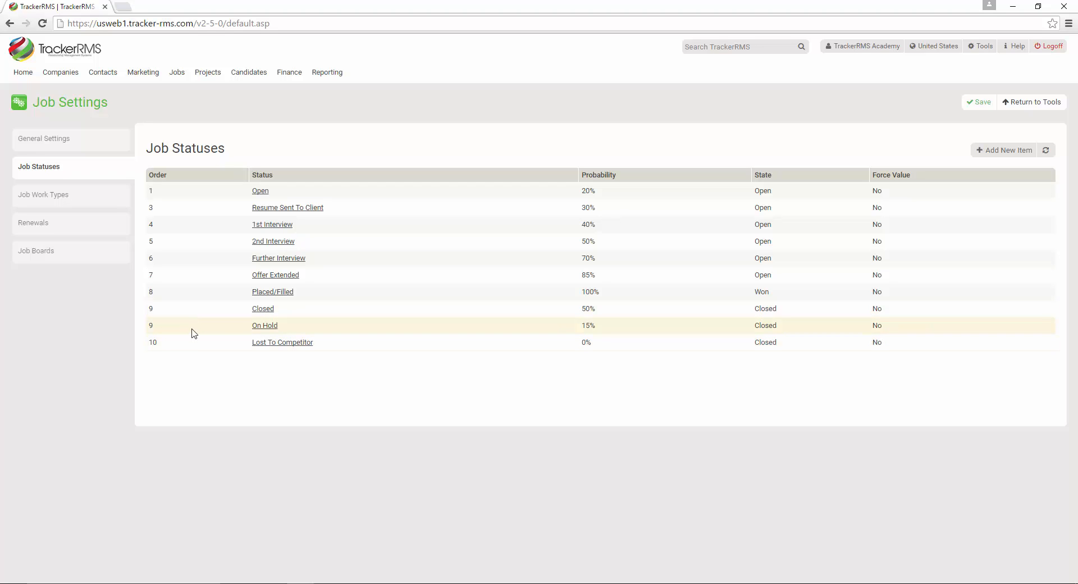
Step: Set the Order/Priority of the Closed job status to 10 and save it
{"action": "left_click", "coordinate": [264, 313]}
{"action": "left_click", "coordinate": [500, 274]}
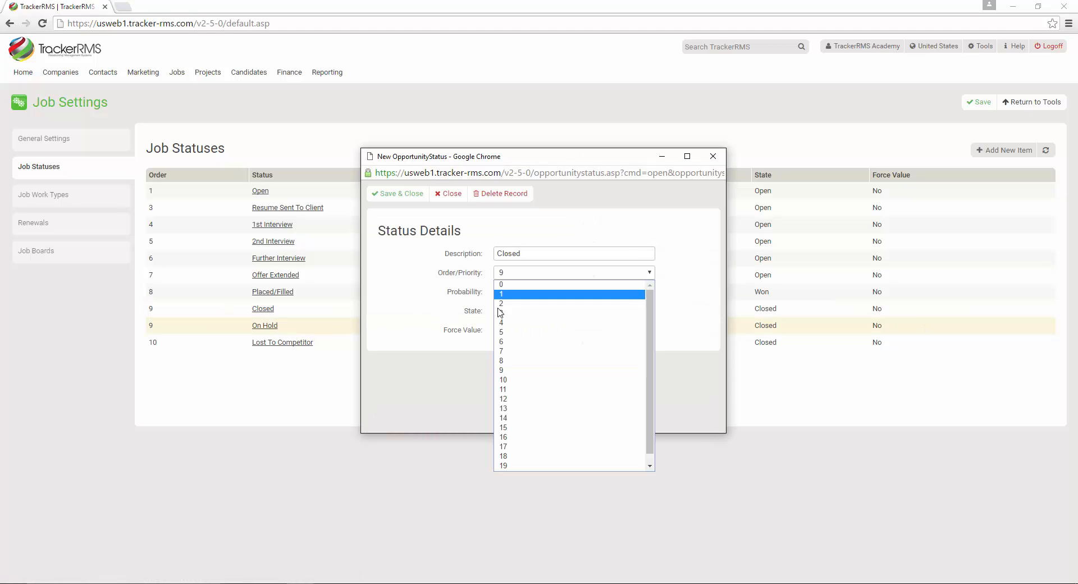
{"action": "left_click", "coordinate": [511, 380]}
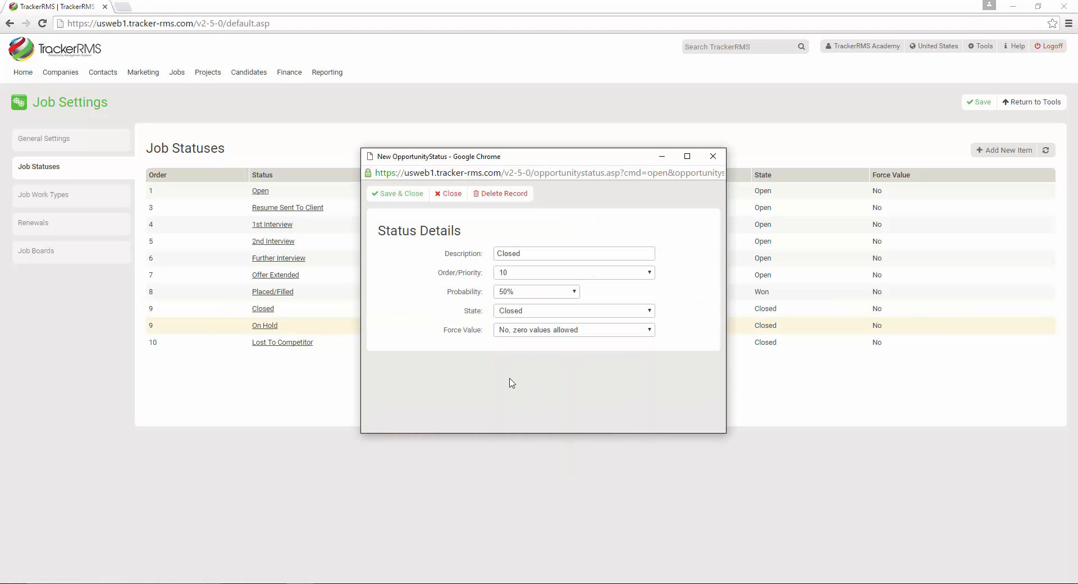
{"action": "left_click", "coordinate": [397, 193]}
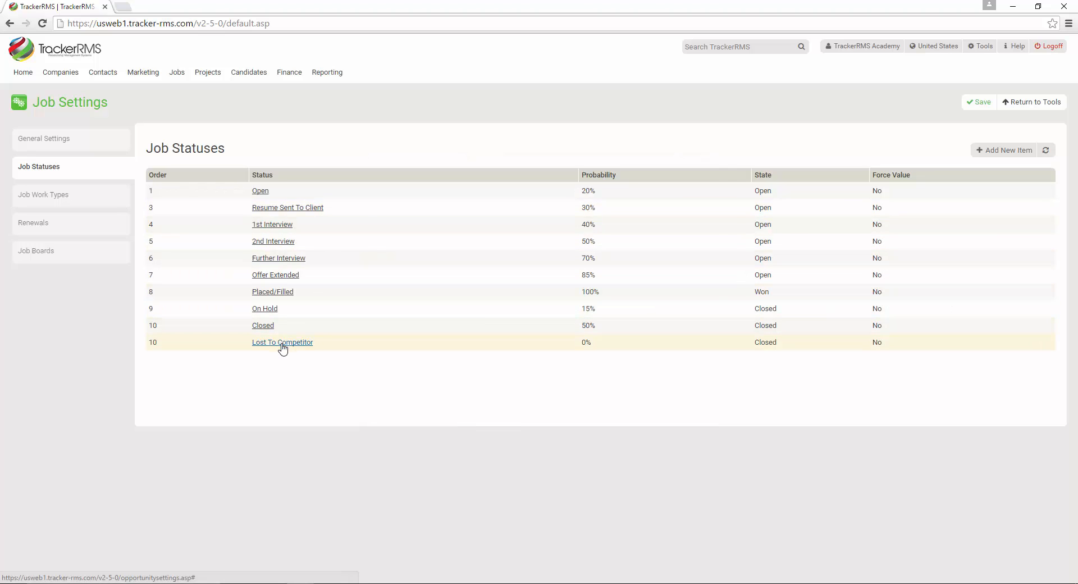
Step: Set the Order/Priority of the Lost To Competitor job status to 11 and save it
{"action": "left_click", "coordinate": [289, 342]}
{"action": "left_click", "coordinate": [501, 273]}
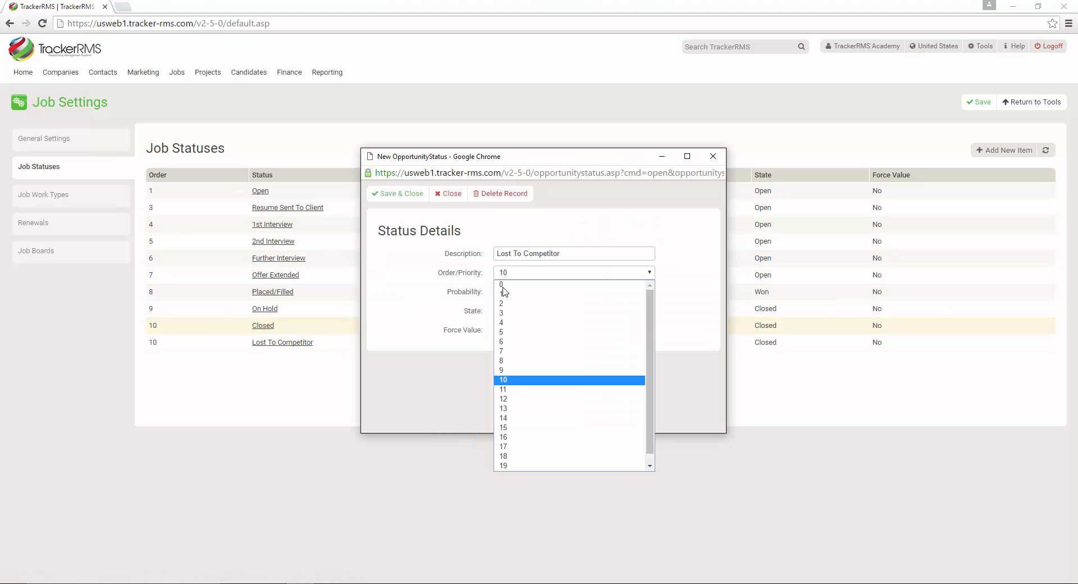
{"action": "left_click", "coordinate": [511, 389]}
{"action": "left_click", "coordinate": [406, 194]}
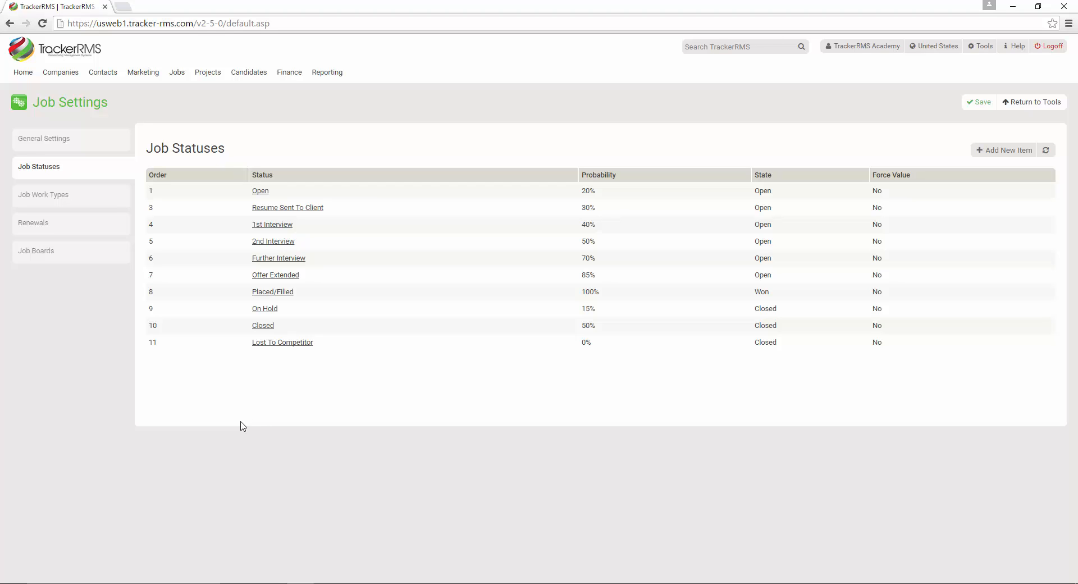
Step: Open the Permanent job work type, examine its name, contract options and rate descriptions, and close it without saving
{"action": "left_click", "coordinate": [67, 202]}
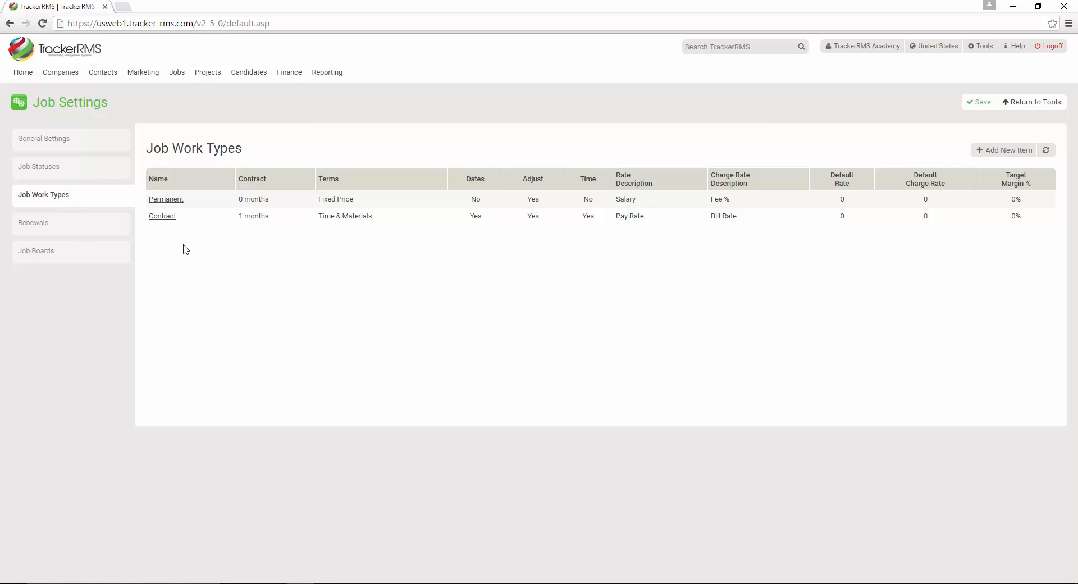
{"action": "left_click", "coordinate": [164, 200]}
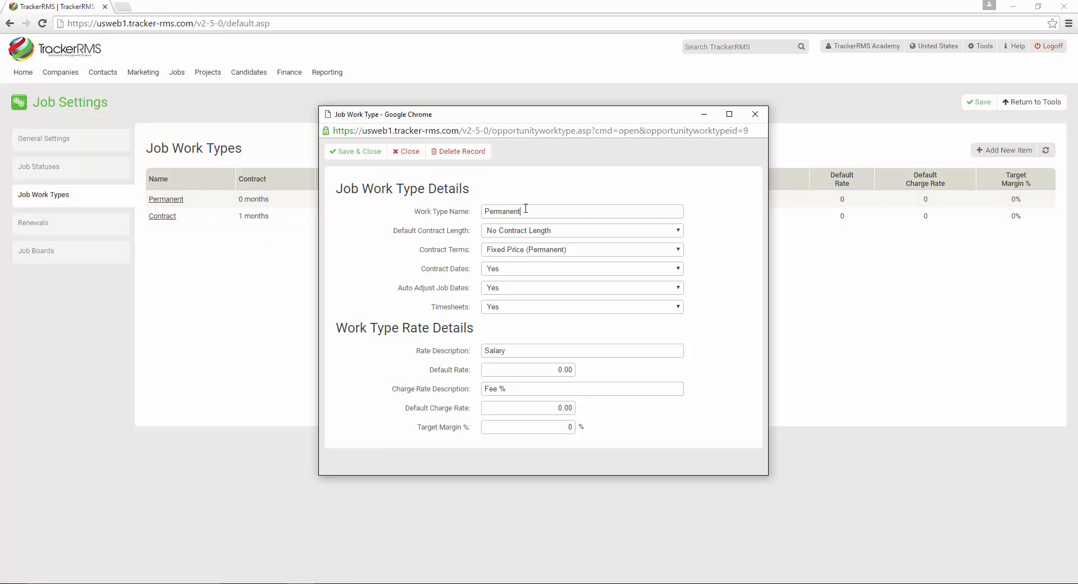
{"action": "left_click_drag", "start_coordinate": [526, 209], "coordinate": [488, 207]}
{"action": "left_click_drag", "start_coordinate": [565, 118], "coordinate": [566, 126]}
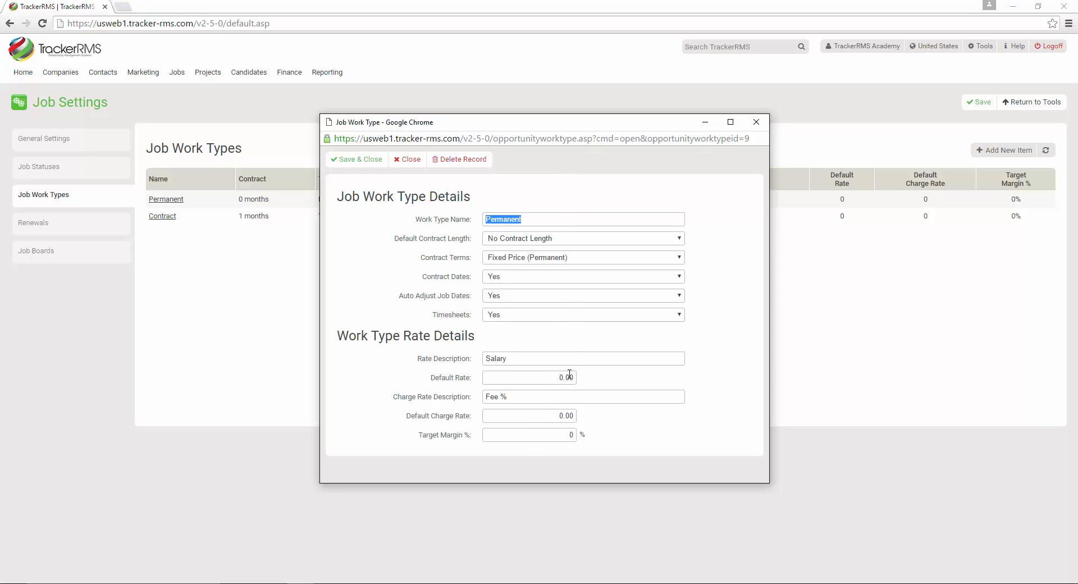
{"action": "left_click_drag", "start_coordinate": [575, 358], "coordinate": [464, 364]}
{"action": "left_click_drag", "start_coordinate": [529, 399], "coordinate": [471, 409]}
{"action": "left_click", "coordinate": [407, 160]}
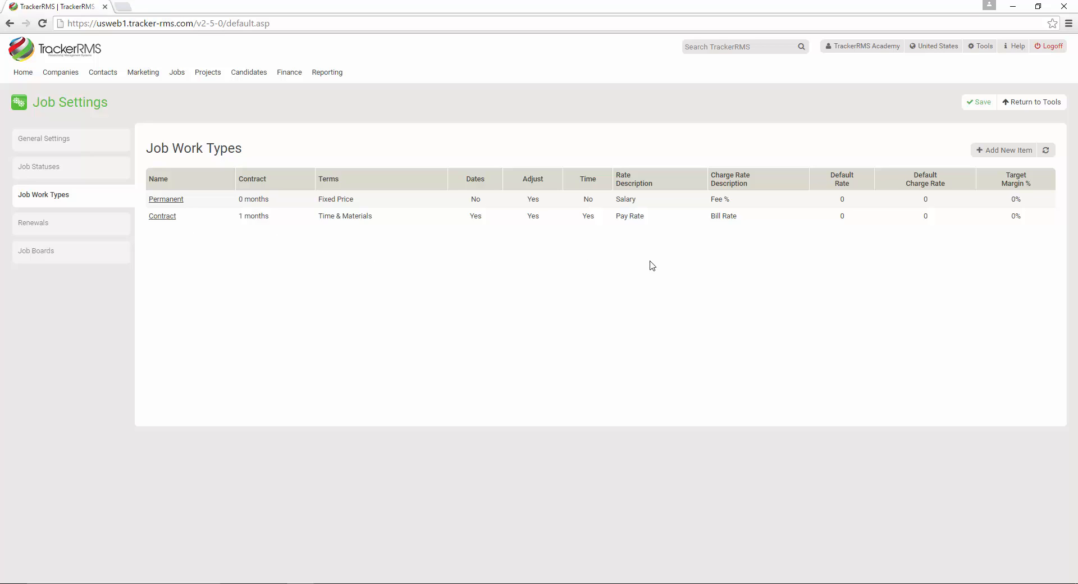
Step: Start a new job work type named "Contract To Perm" with a 6 months default contract length and Time & Materials (Temporary) terms
{"action": "left_click", "coordinate": [996, 156]}
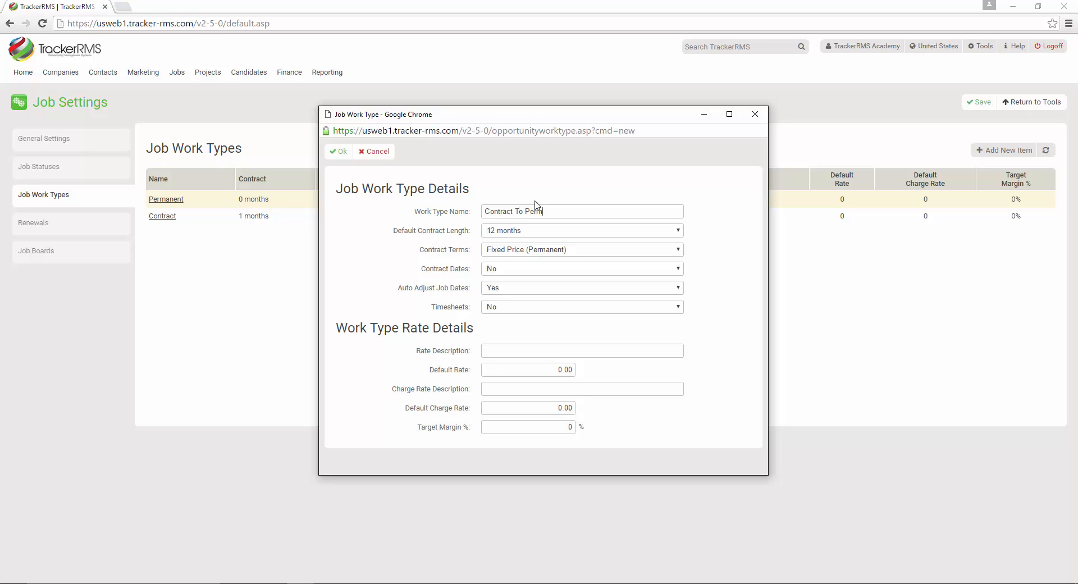
{"action": "left_click", "coordinate": [509, 231]}
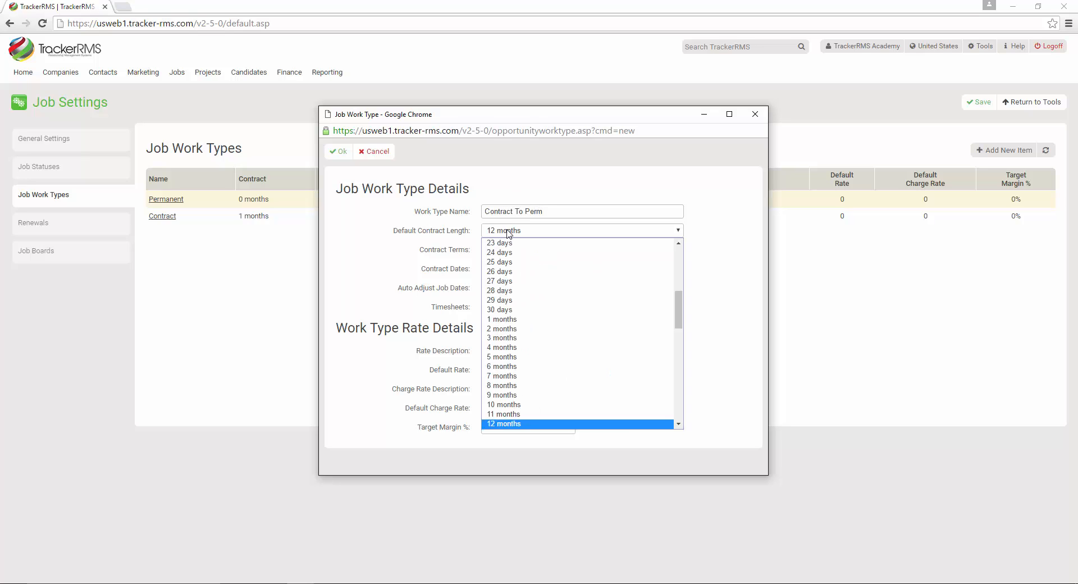
{"action": "left_click", "coordinate": [502, 366]}
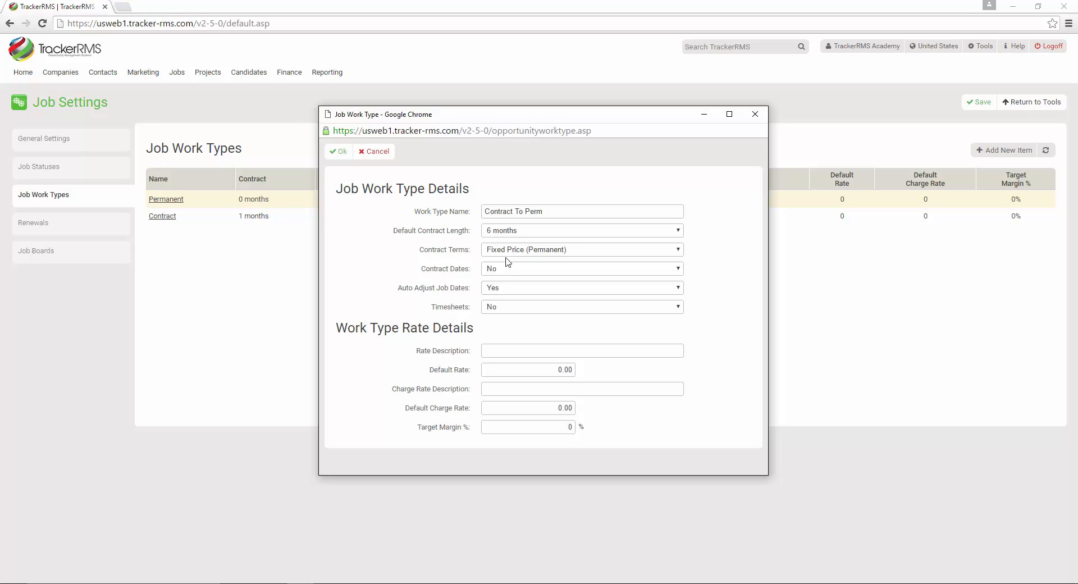
{"action": "left_click", "coordinate": [541, 250]}
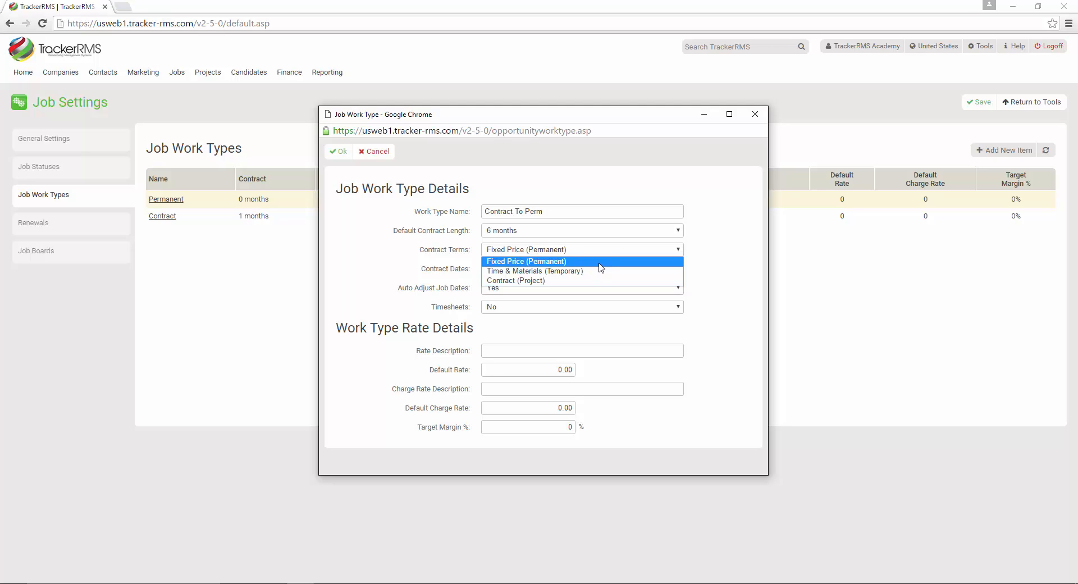
{"action": "left_click", "coordinate": [568, 274]}
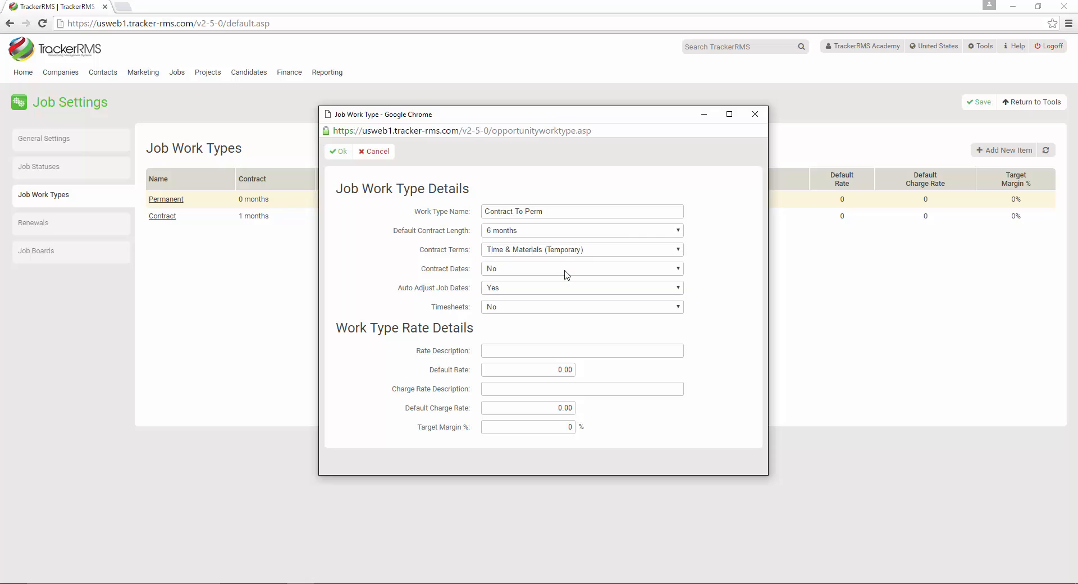
Step: Set Contract Dates and Timesheets to Yes, describe the rates as "Pay Rate" and "Charge Rate", and save the new work type
{"action": "left_click", "coordinate": [521, 275]}
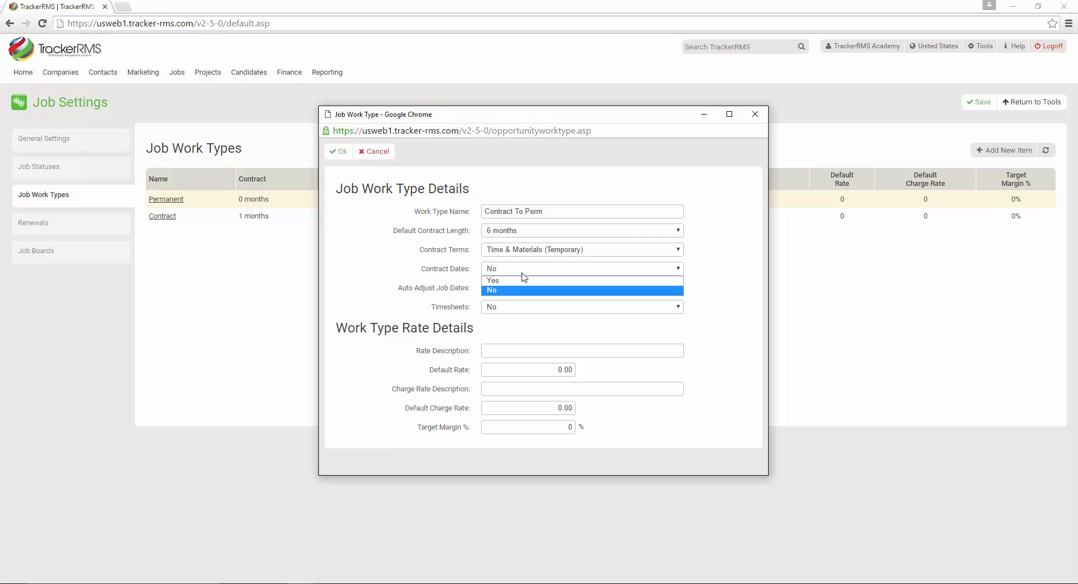
{"action": "left_click", "coordinate": [522, 286]}
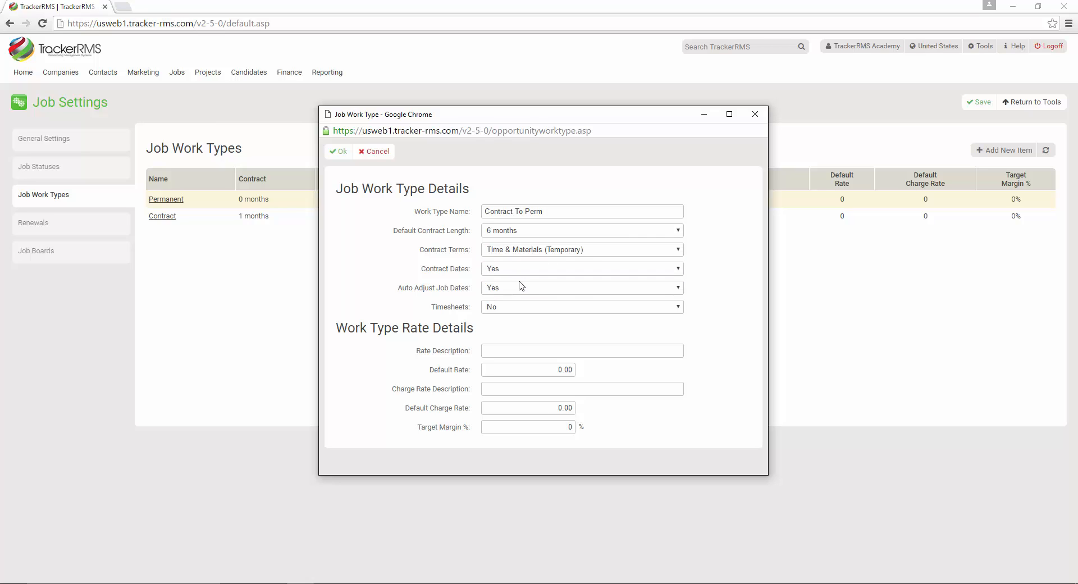
{"action": "left_click", "coordinate": [497, 309]}
{"action": "left_click", "coordinate": [498, 321]}
{"action": "left_click", "coordinate": [517, 348]}
{"action": "type", "text": "Pay Rate"}
{"action": "left_click", "coordinate": [339, 152]}
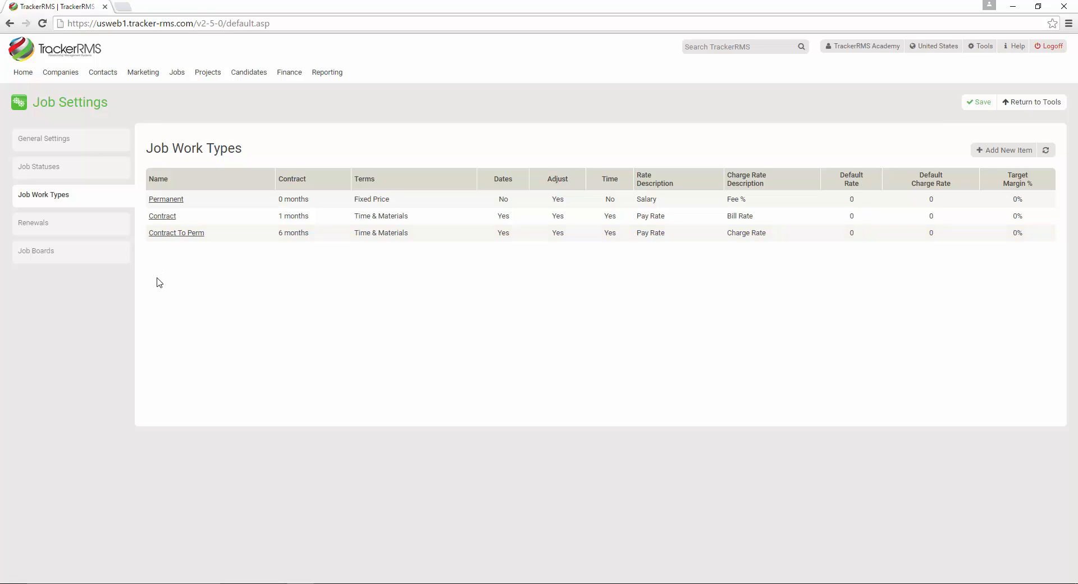
Step: Examine the job renewal settings that control whether products, candidates and documents carry over to the renewal job
{"action": "left_click", "coordinate": [79, 235]}
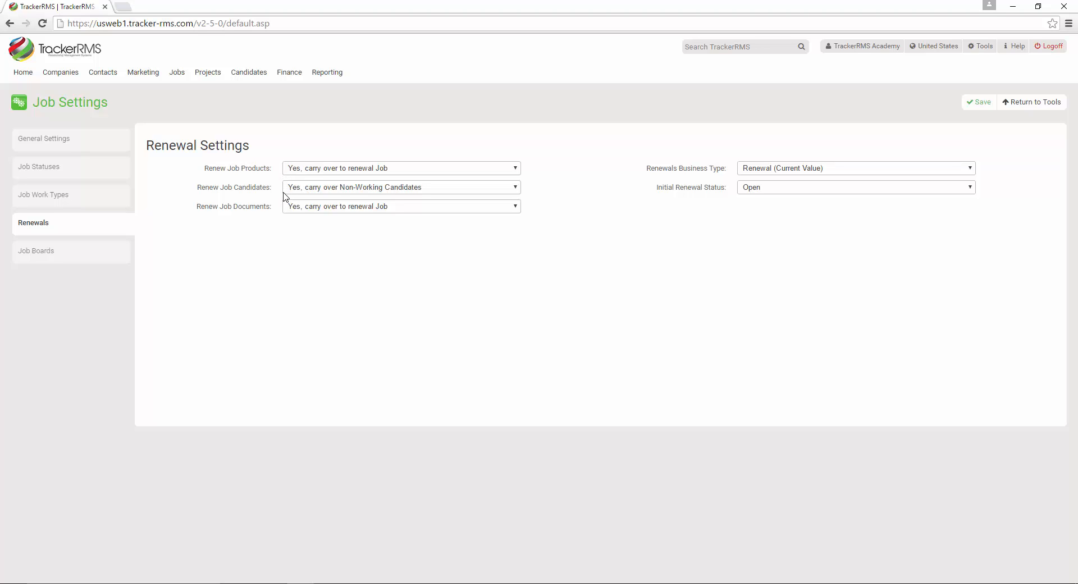
{"action": "left_click", "coordinate": [304, 173]}
{"action": "left_click", "coordinate": [303, 173]}
{"action": "left_click", "coordinate": [306, 191]}
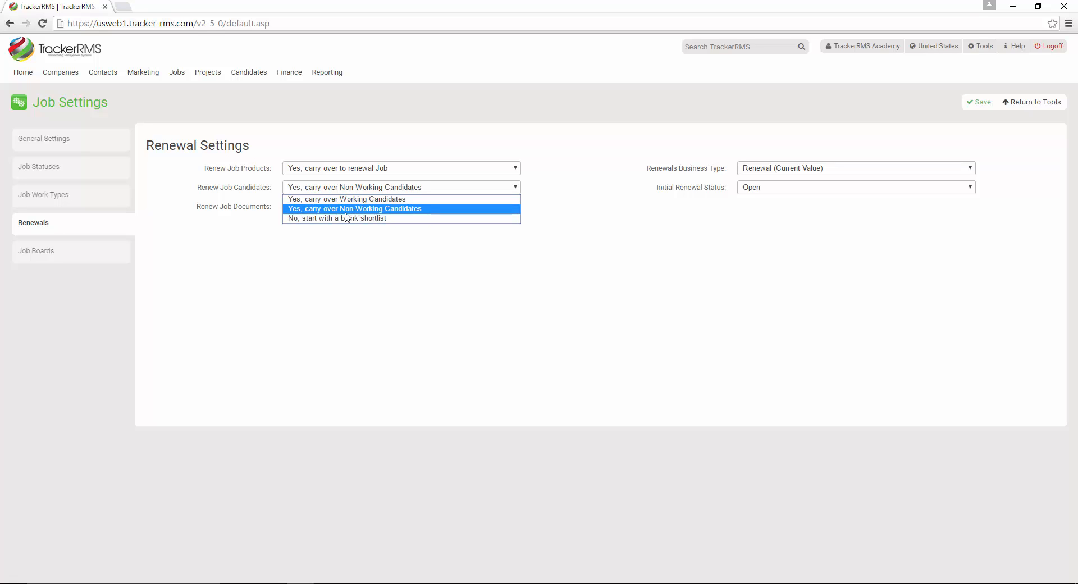
{"action": "left_click", "coordinate": [235, 210]}
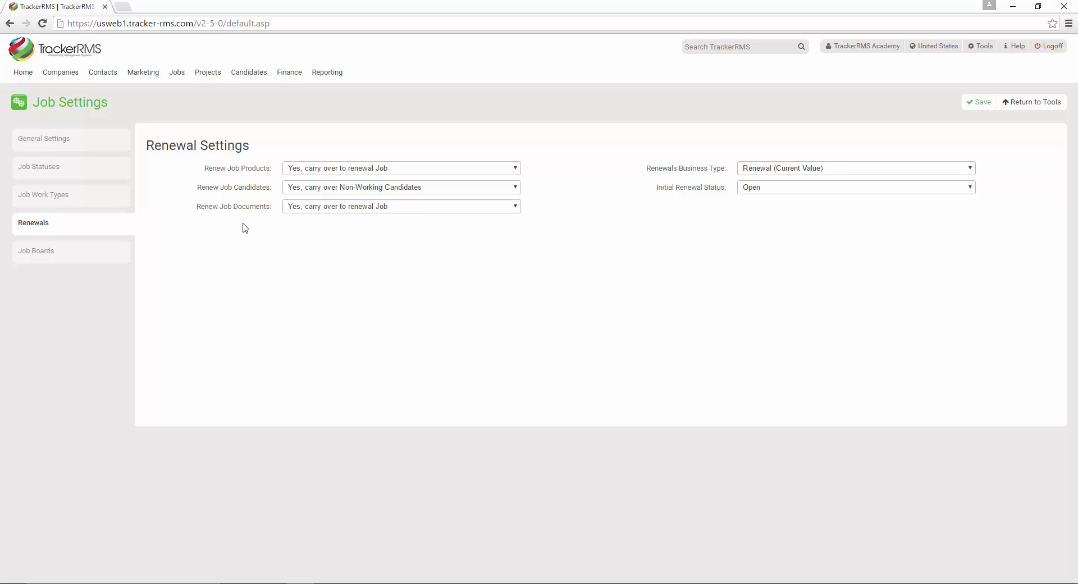
{"action": "left_click", "coordinate": [406, 211]}
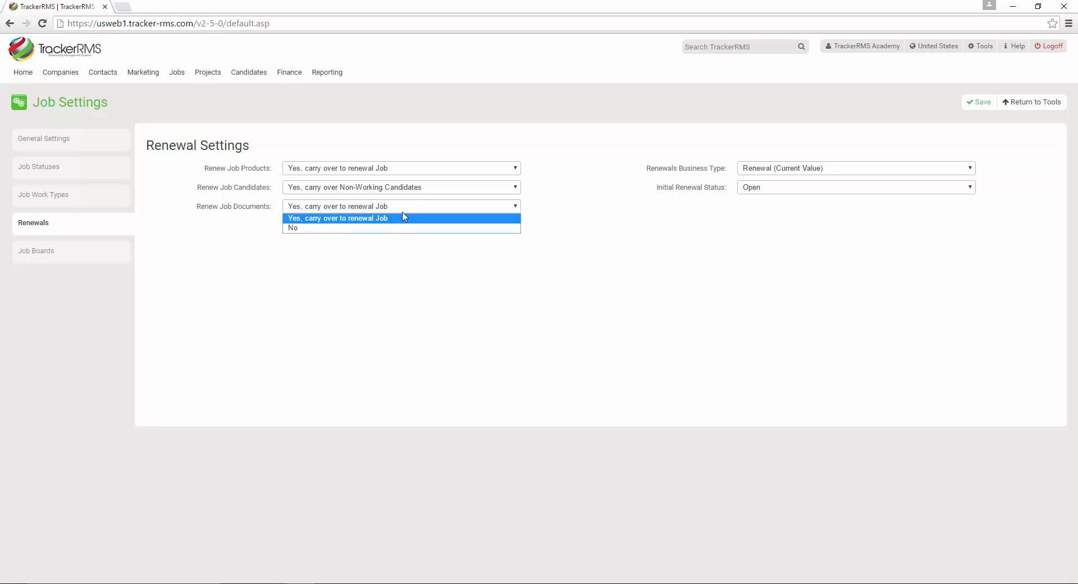
{"action": "left_click", "coordinate": [546, 229]}
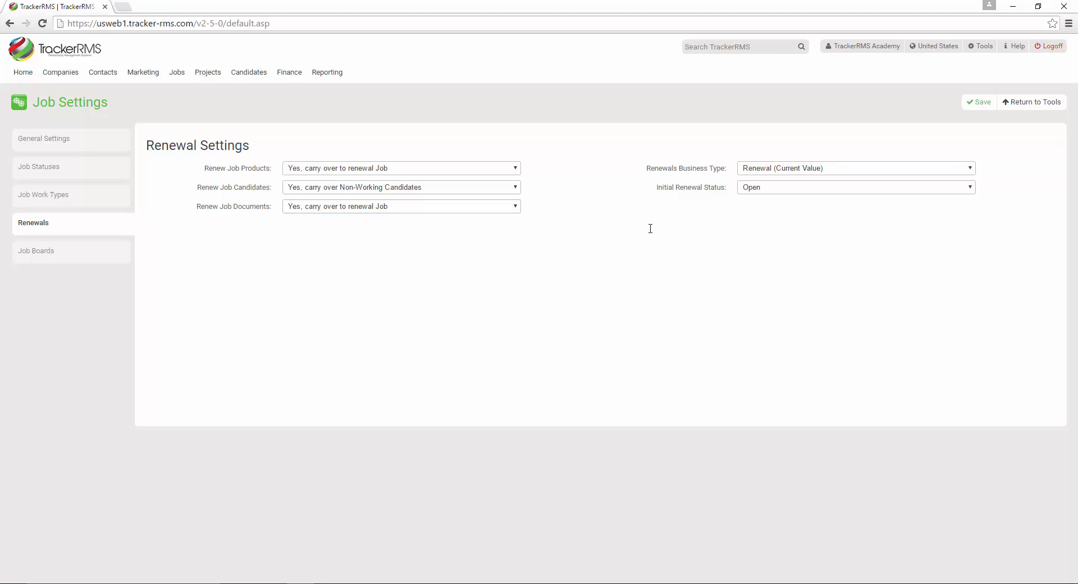
Step: Check the available Renewals Business Type and Initial Renewal Status options, and view the Job Board settings
{"action": "left_click", "coordinate": [789, 170]}
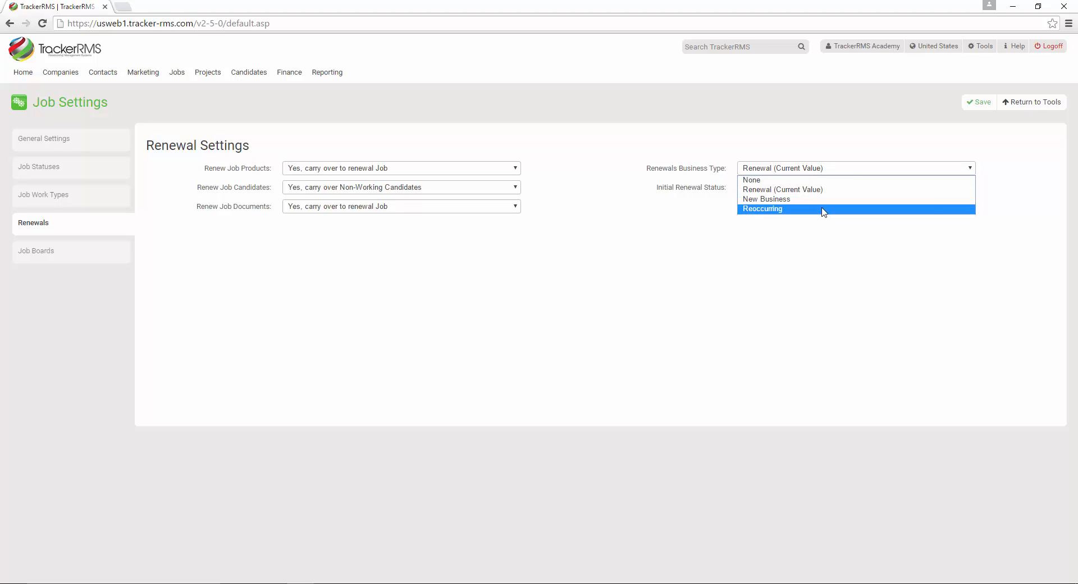
{"action": "left_click", "coordinate": [713, 201]}
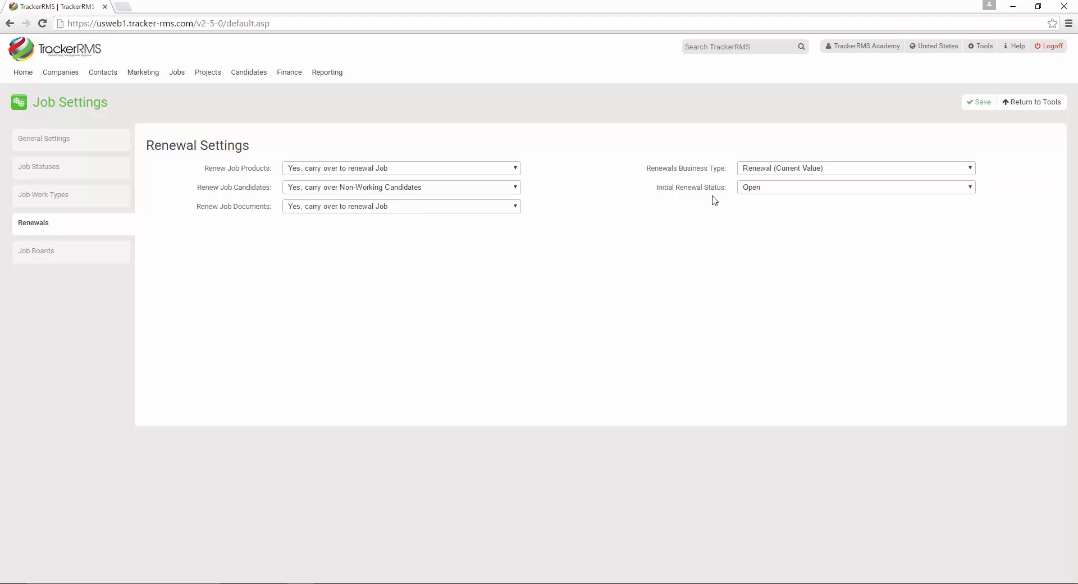
{"action": "left_click", "coordinate": [807, 192]}
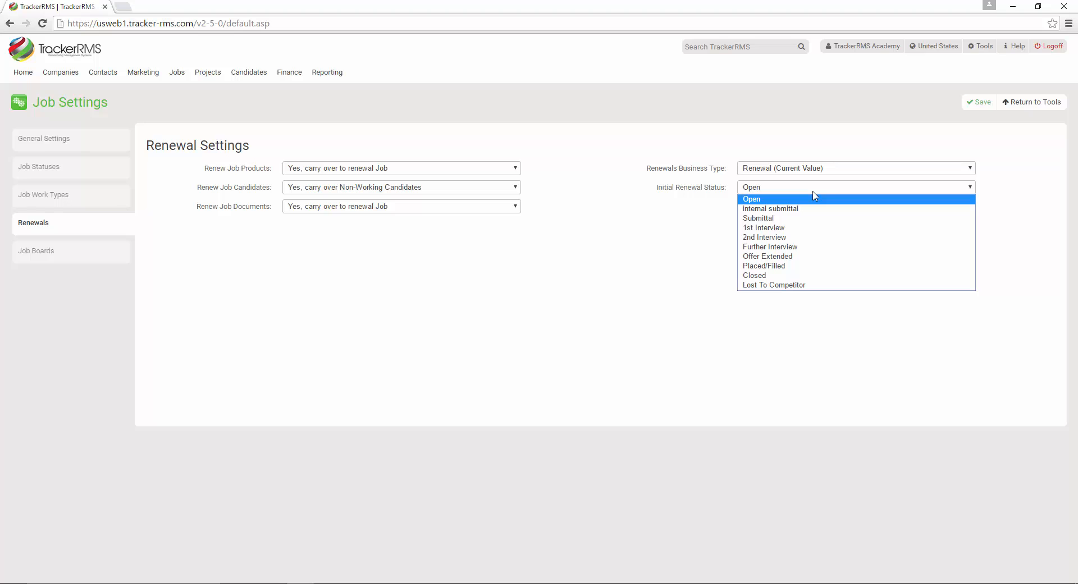
{"action": "left_click", "coordinate": [694, 222]}
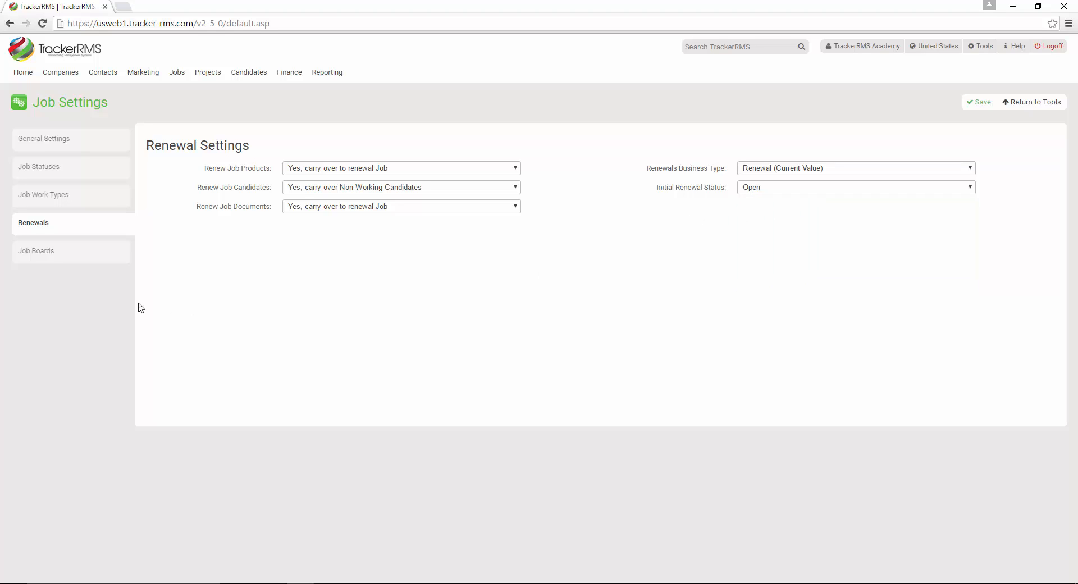
{"action": "left_click", "coordinate": [47, 257]}
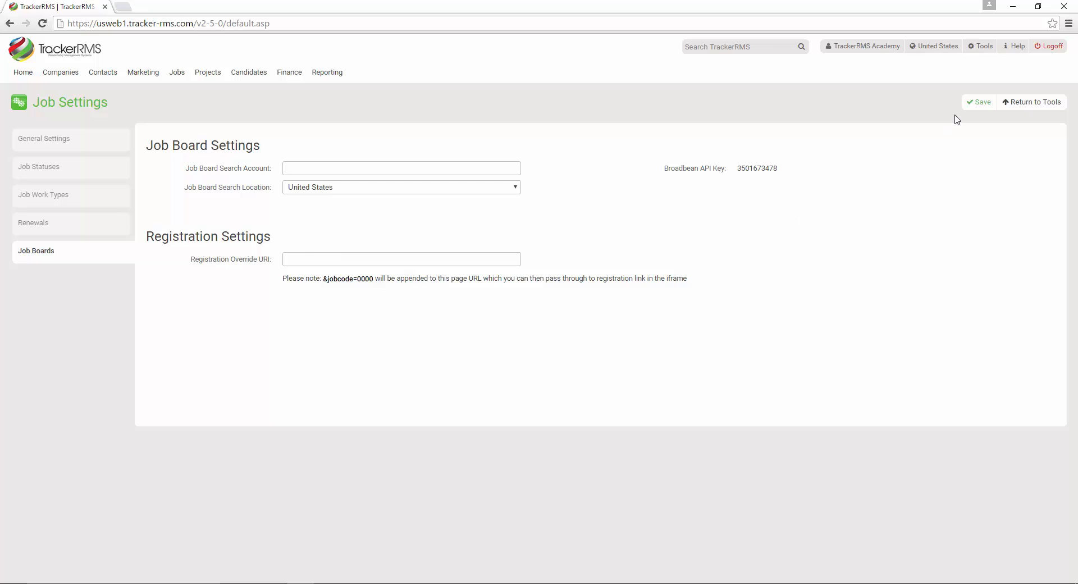
Step: Open the Project Settings, check the Default Project Type choices and the Project Types list, and return to the general settings
{"action": "left_click", "coordinate": [983, 48]}
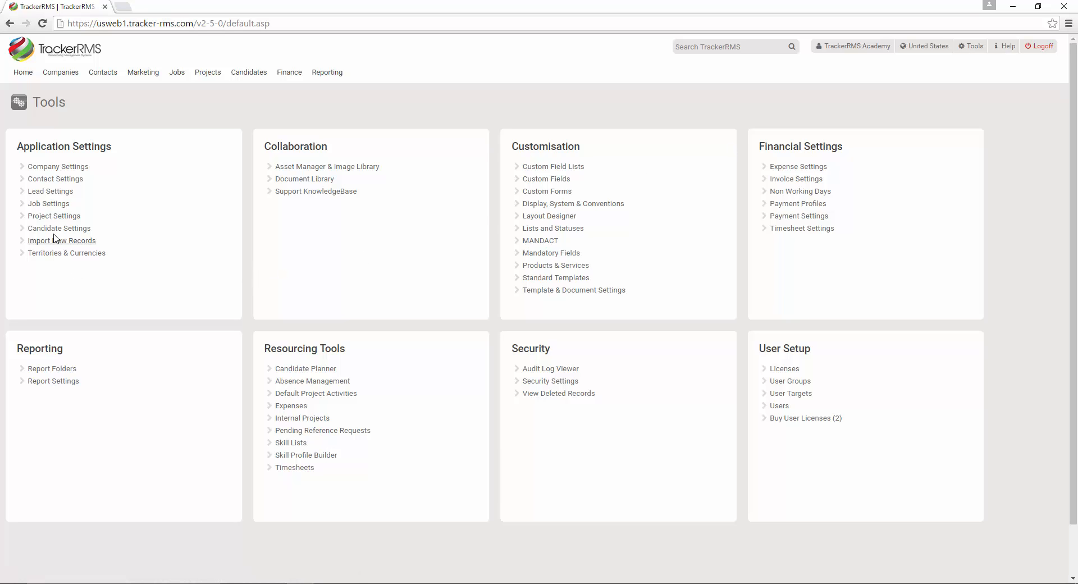
{"action": "left_click", "coordinate": [53, 217]}
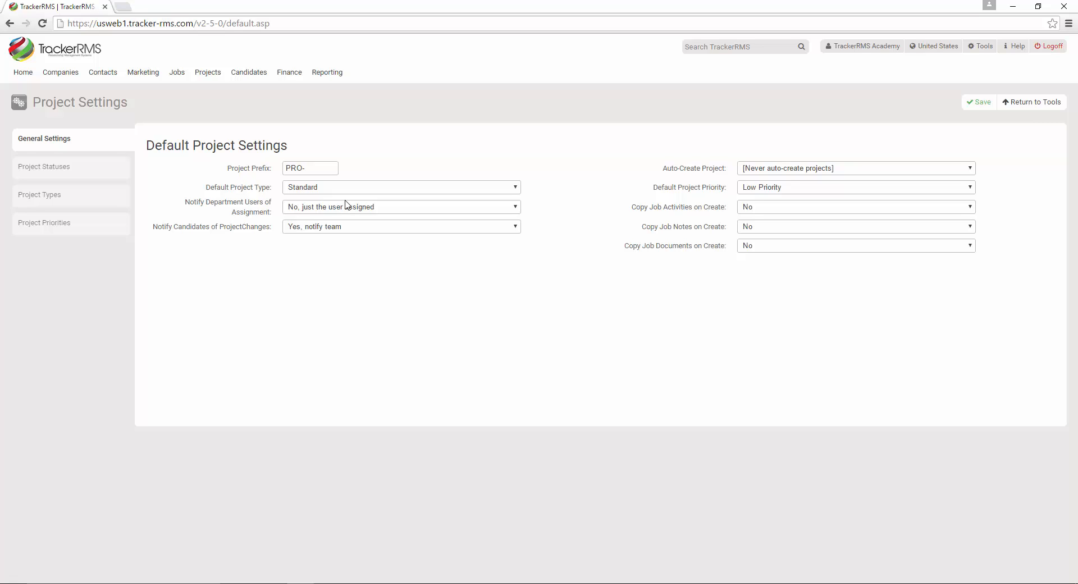
{"action": "left_click", "coordinate": [417, 187]}
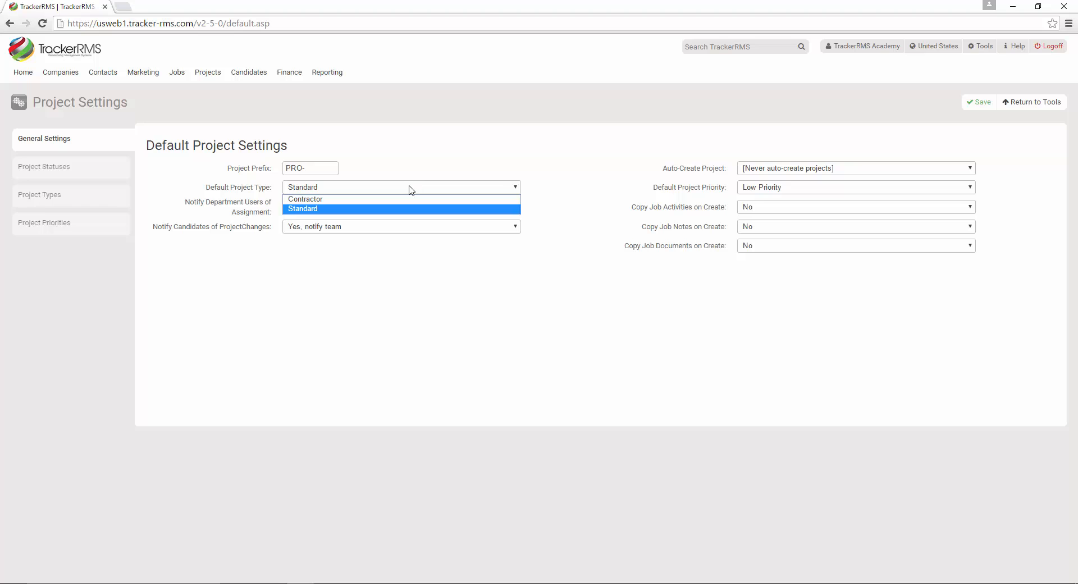
{"action": "left_click", "coordinate": [68, 201]}
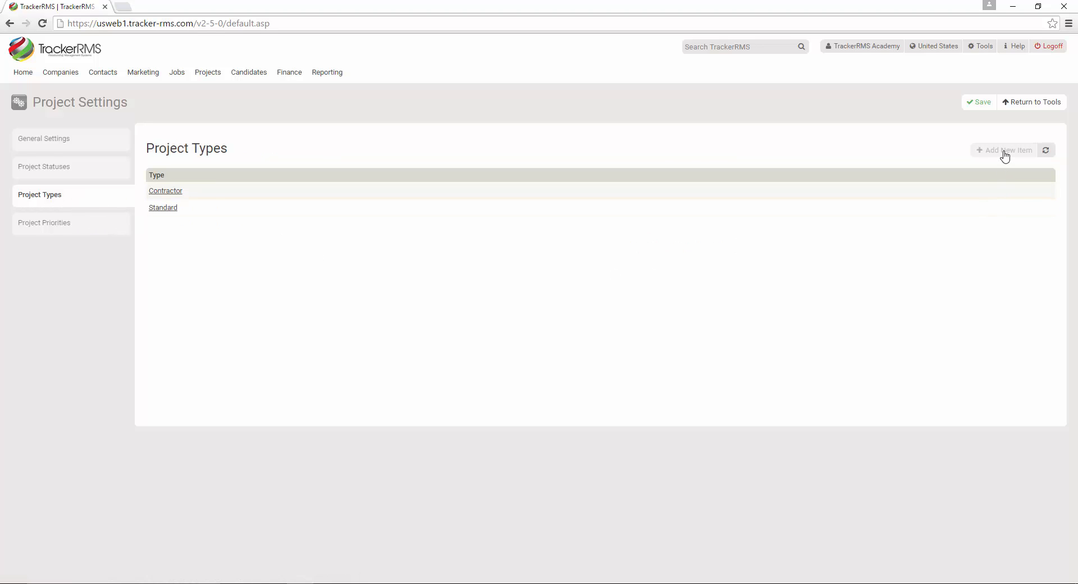
{"action": "left_click", "coordinate": [77, 143]}
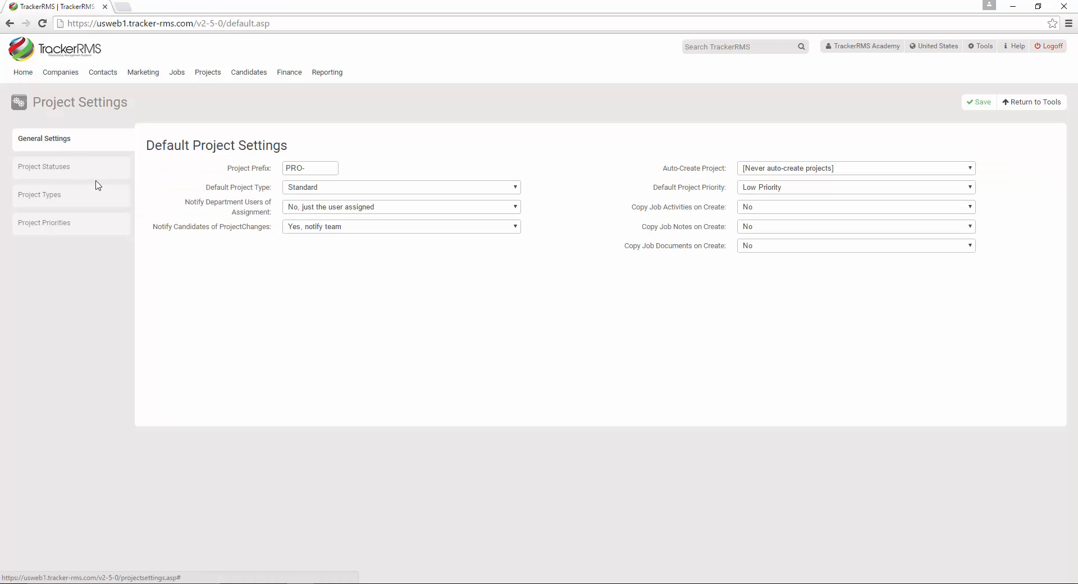
Step: Check the options for notifying department users of assignment and notifying candidates of project changes
{"action": "left_click", "coordinate": [340, 208]}
{"action": "left_click", "coordinate": [338, 210]}
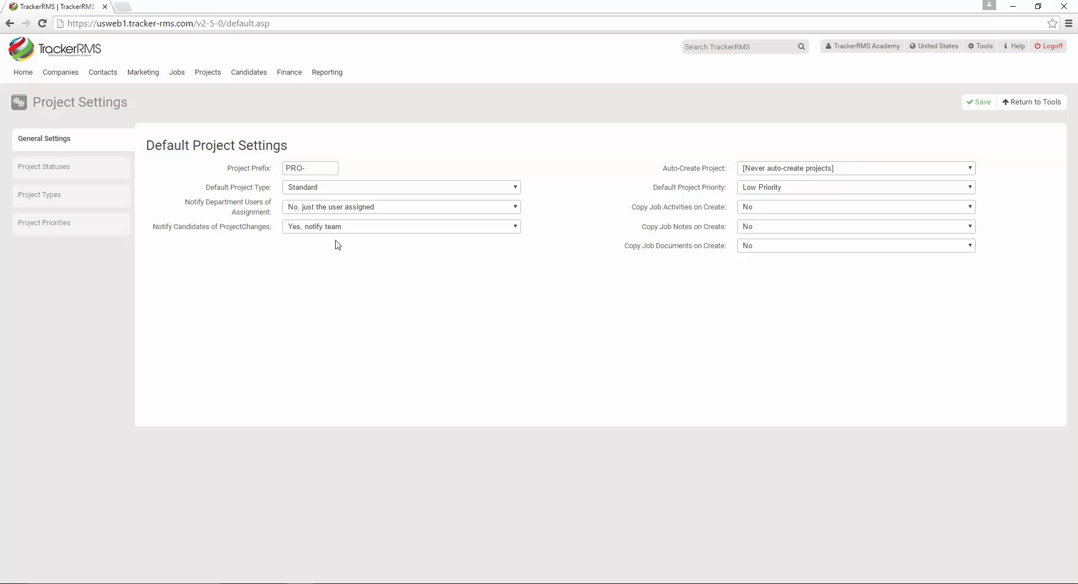
{"action": "left_click", "coordinate": [379, 231]}
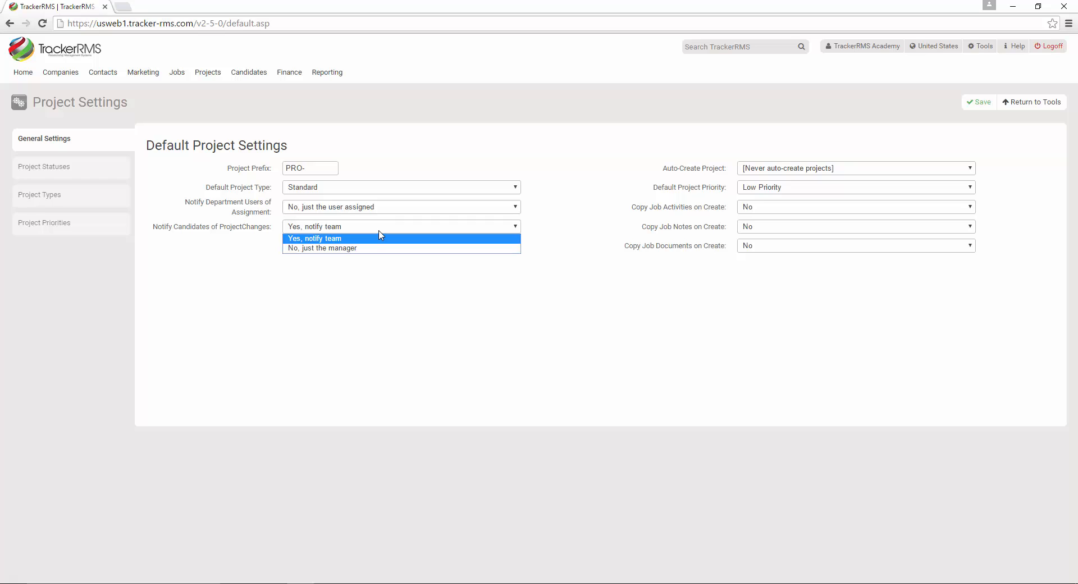
{"action": "left_click", "coordinate": [380, 233]}
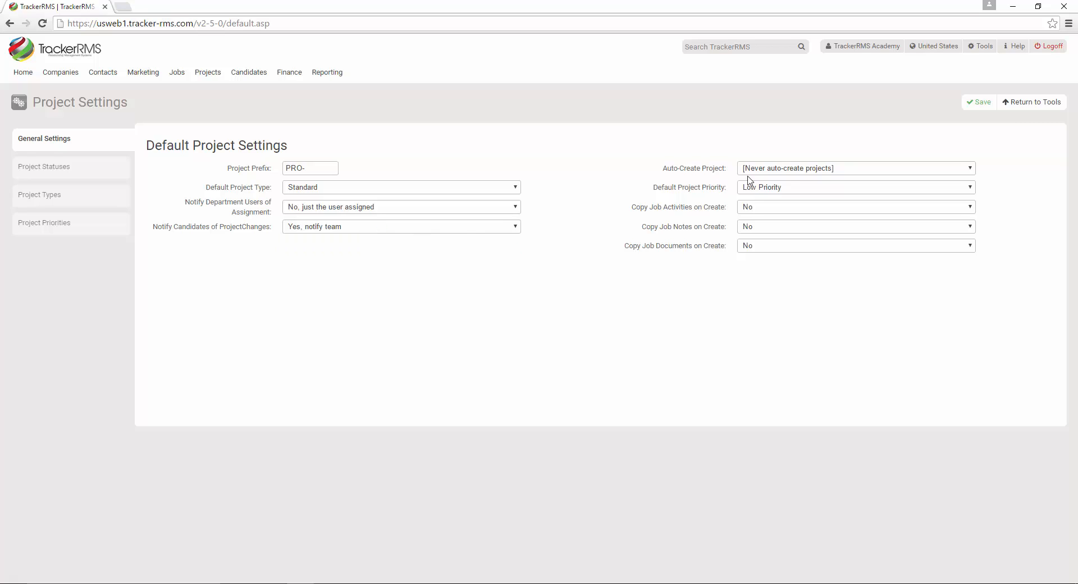
Step: Check the Auto-Create Project and Default Project Priority choices, and view the Project Priorities list
{"action": "left_click", "coordinate": [785, 173]}
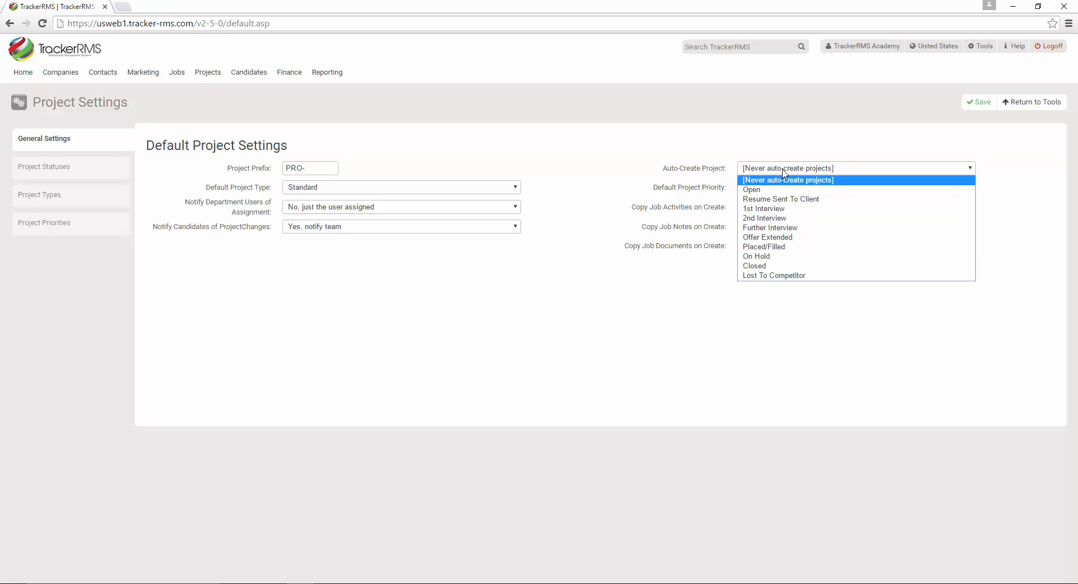
{"action": "left_click", "coordinate": [679, 183]}
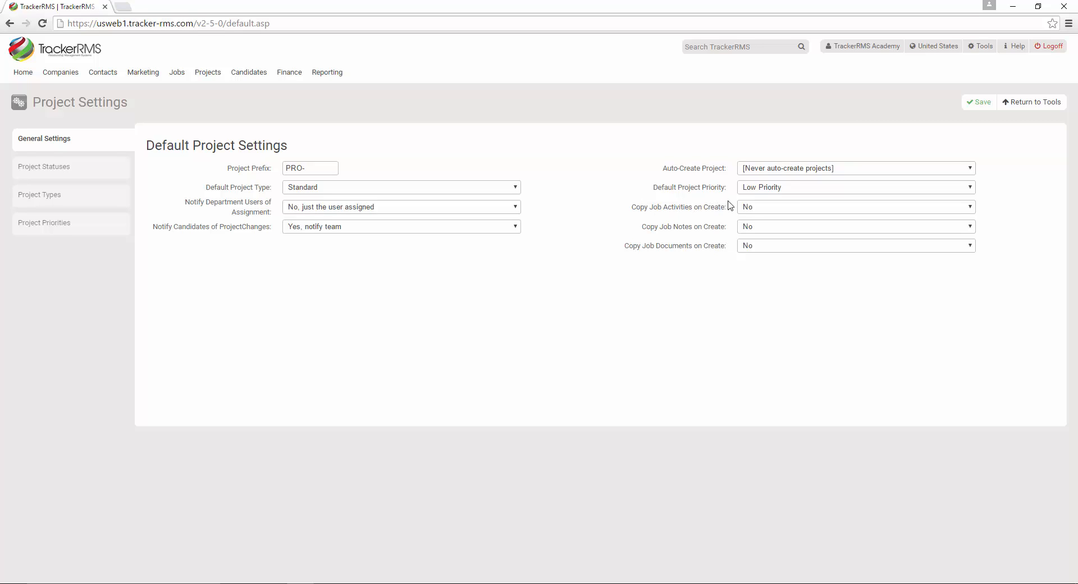
{"action": "left_click", "coordinate": [780, 192]}
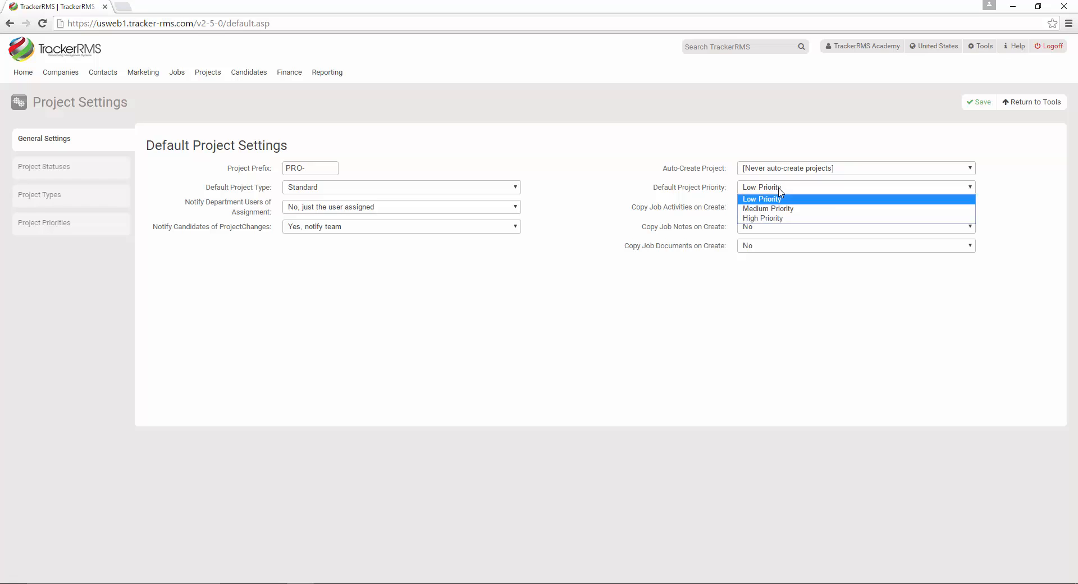
{"action": "left_click", "coordinate": [781, 193]}
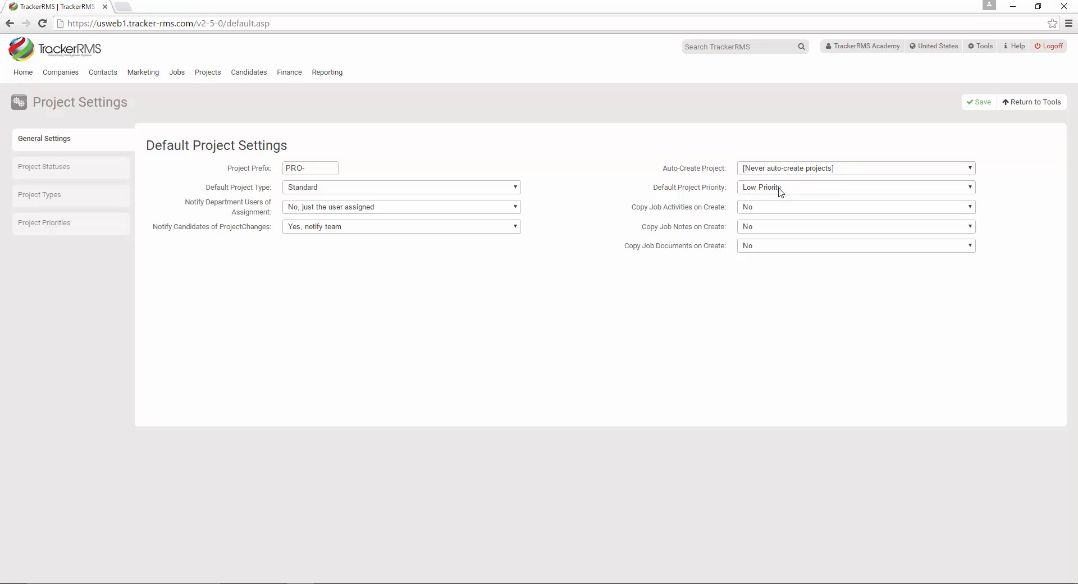
{"action": "left_click", "coordinate": [54, 227]}
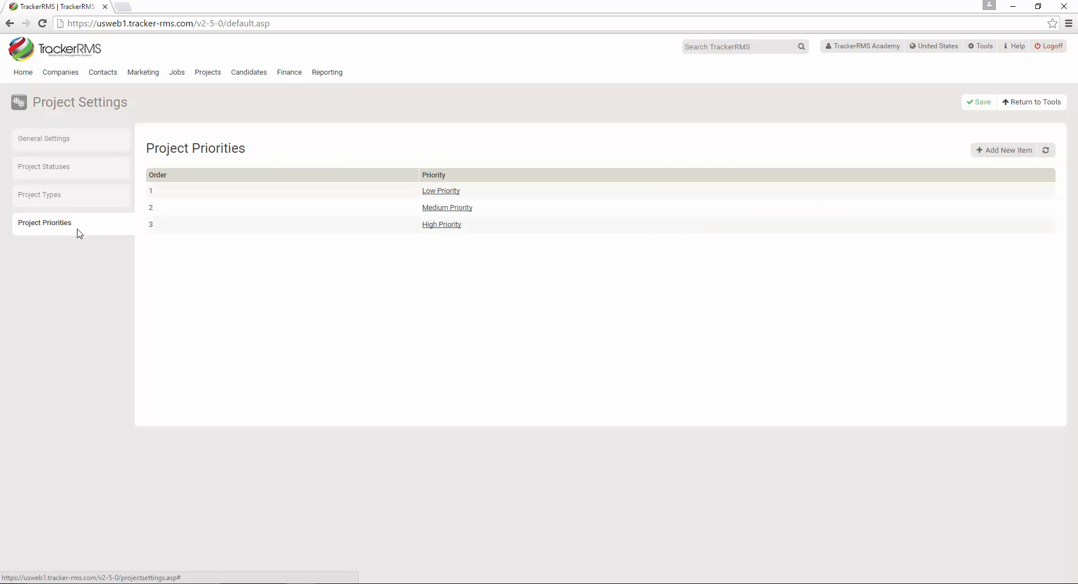
Step: Return to the general project settings to check the job copy options, and view the Project Statuses list
{"action": "left_click", "coordinate": [1001, 151]}
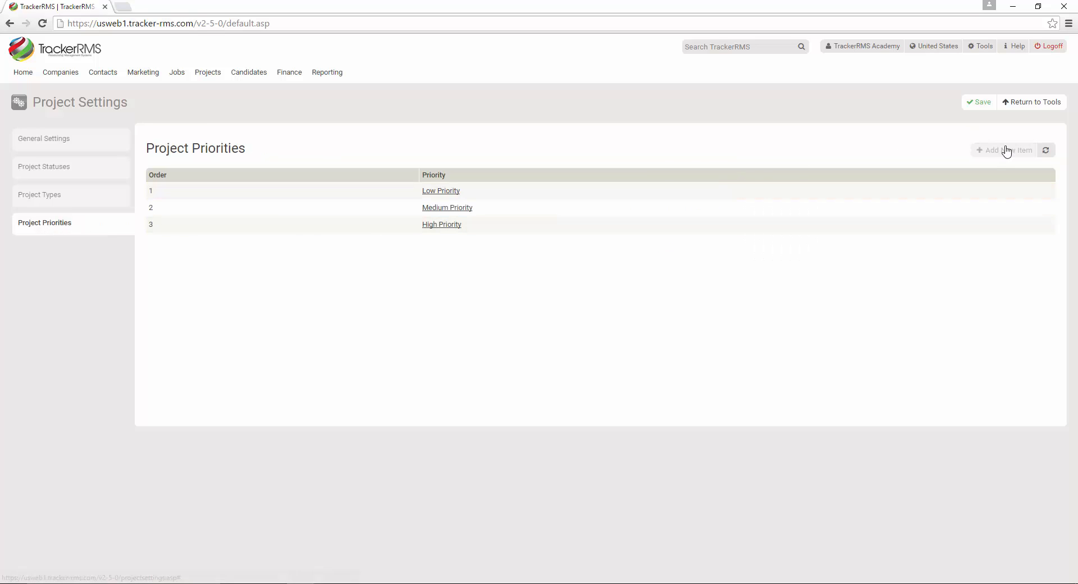
{"action": "left_click", "coordinate": [31, 139]}
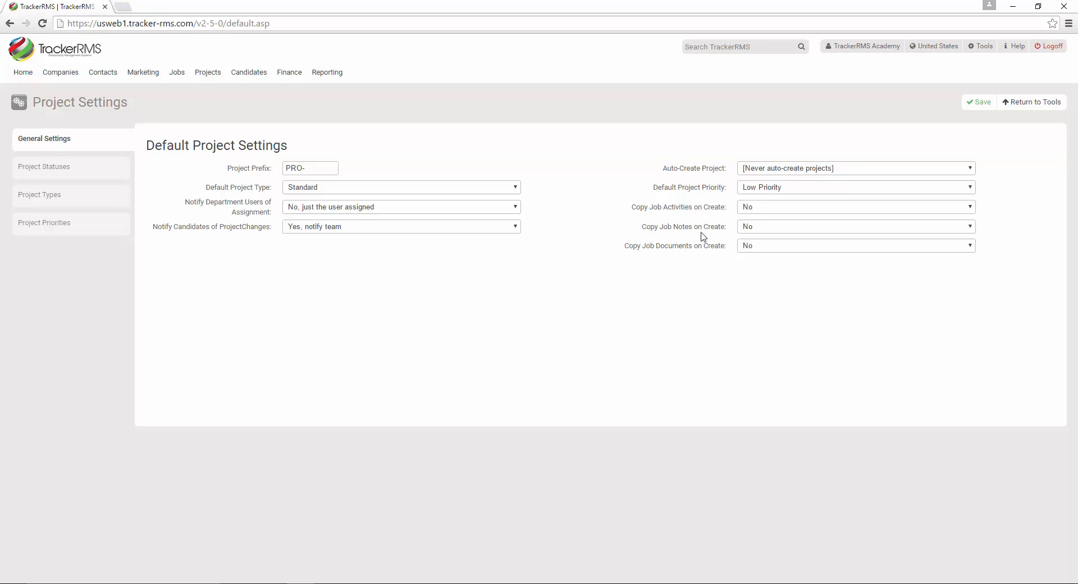
{"action": "left_click", "coordinate": [59, 167]}
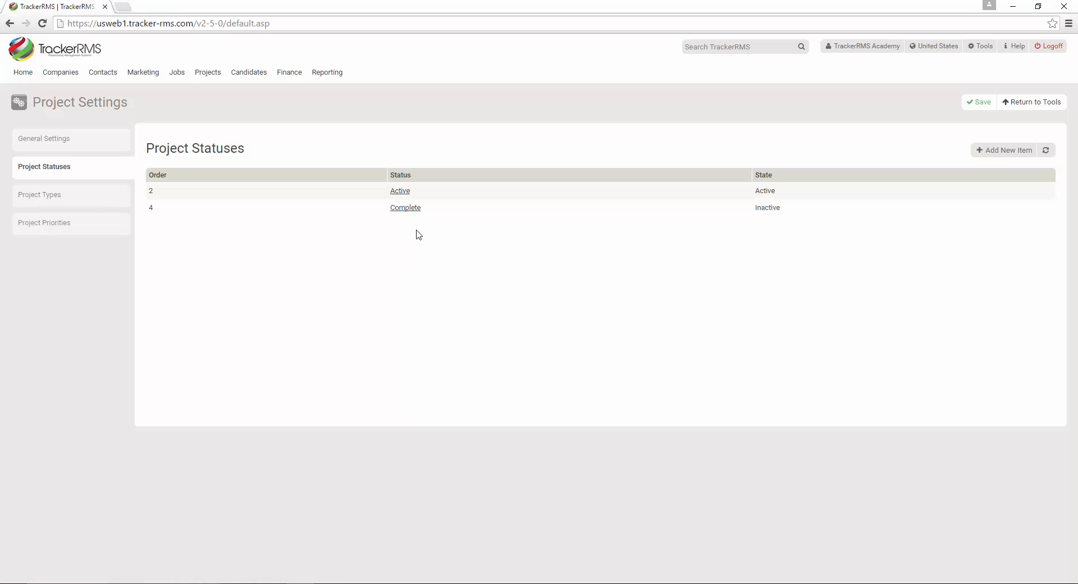
Step: Add a project status called On Hold with order/priority 3 and the Inactive state
{"action": "left_click", "coordinate": [1012, 151]}
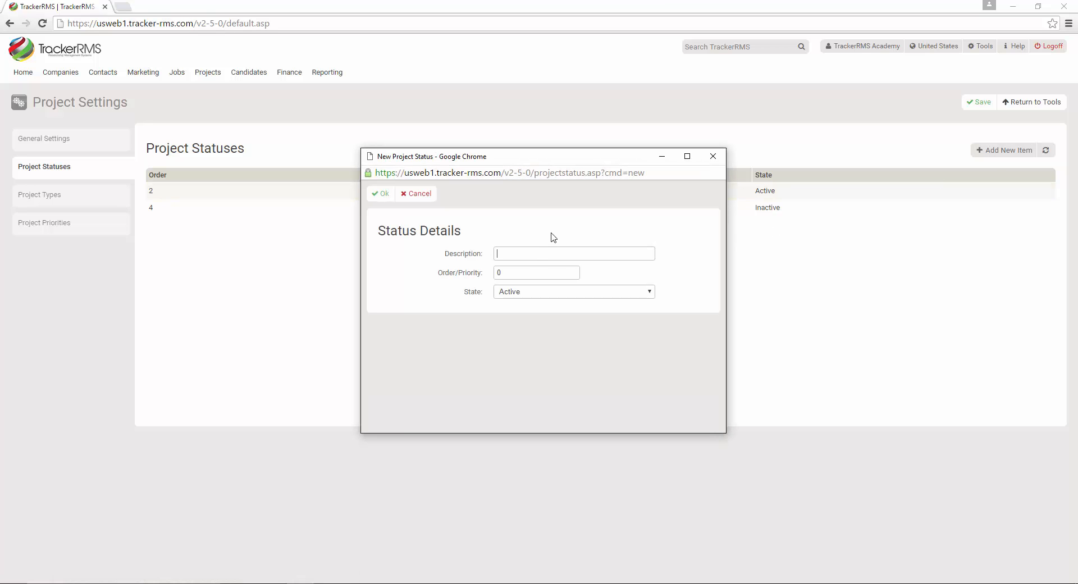
{"action": "left_click_drag", "start_coordinate": [559, 151], "coordinate": [547, 246]}
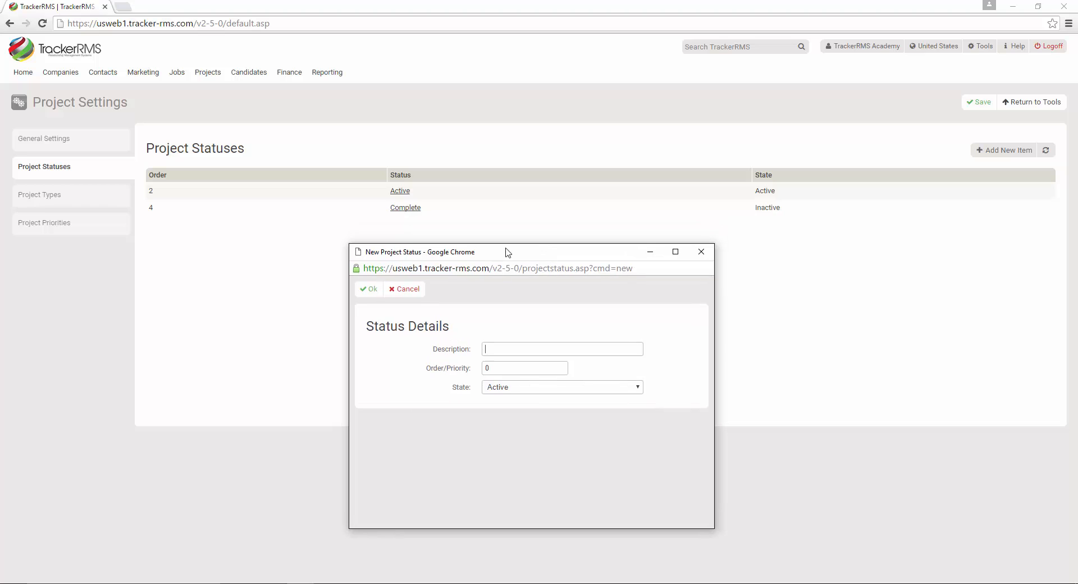
{"action": "left_click", "coordinate": [513, 344]}
{"action": "type", "text": "On Hold"}
{"action": "left_click", "coordinate": [515, 368]}
{"action": "left_click_drag", "start_coordinate": [520, 369], "coordinate": [465, 369]}
{"action": "type", "text": "3"}
{"action": "left_click", "coordinate": [510, 388]}
{"action": "left_click", "coordinate": [512, 415]}
{"action": "left_click", "coordinate": [370, 289]}
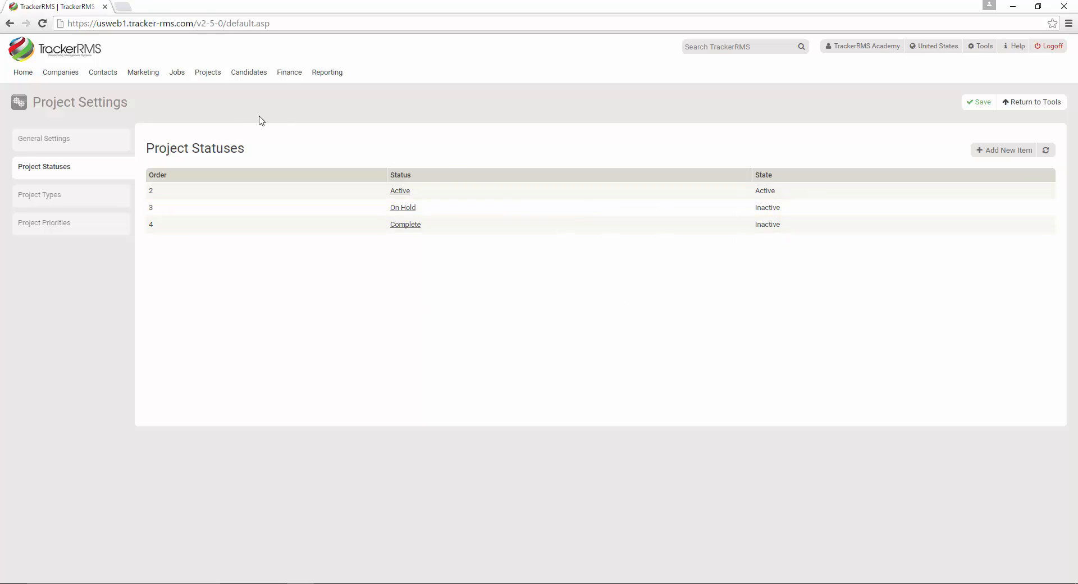
Step: Open the Candidate Settings from the Tools page and check the Default Resource Status choices
{"action": "left_click", "coordinate": [209, 78]}
{"action": "left_click", "coordinate": [979, 50]}
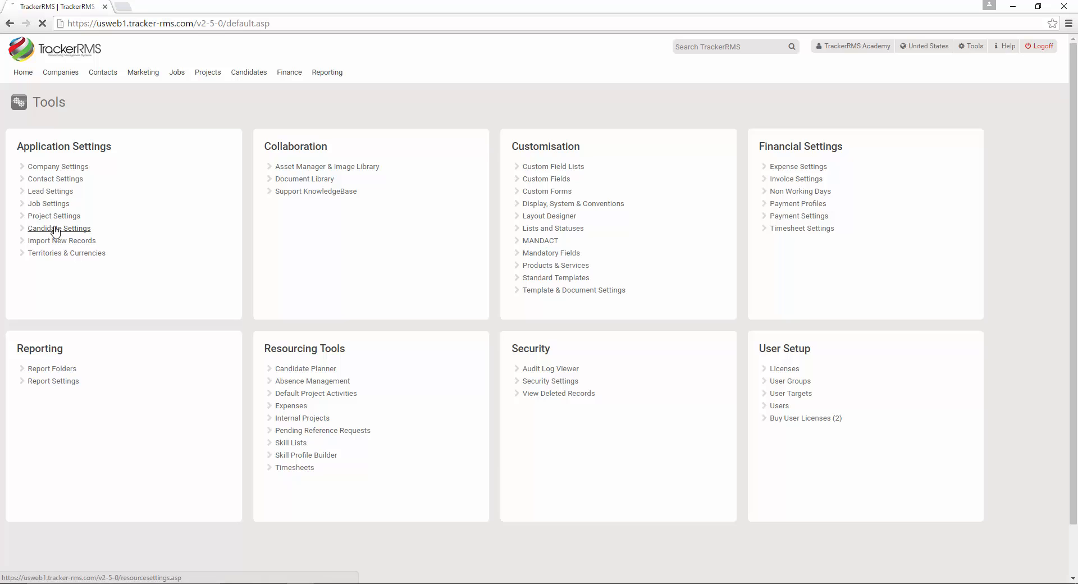
{"action": "left_click", "coordinate": [52, 229]}
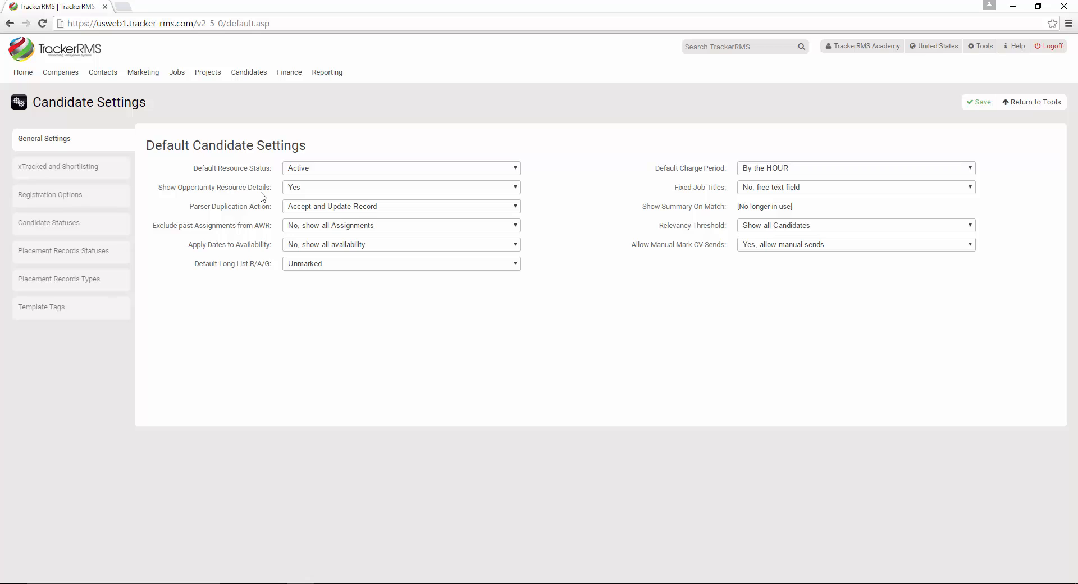
{"action": "left_click", "coordinate": [323, 170]}
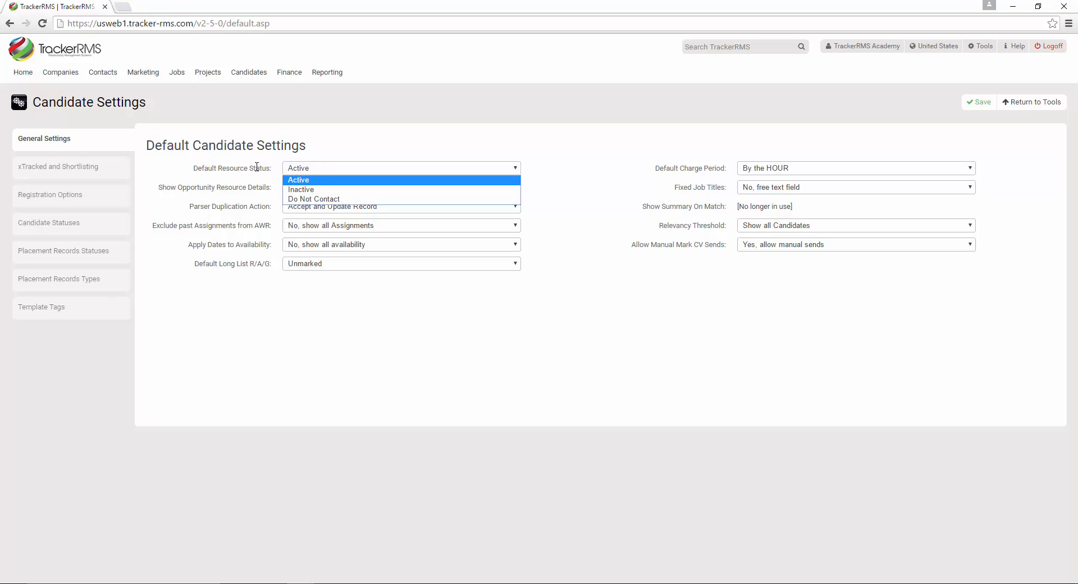
{"action": "left_click", "coordinate": [235, 166]}
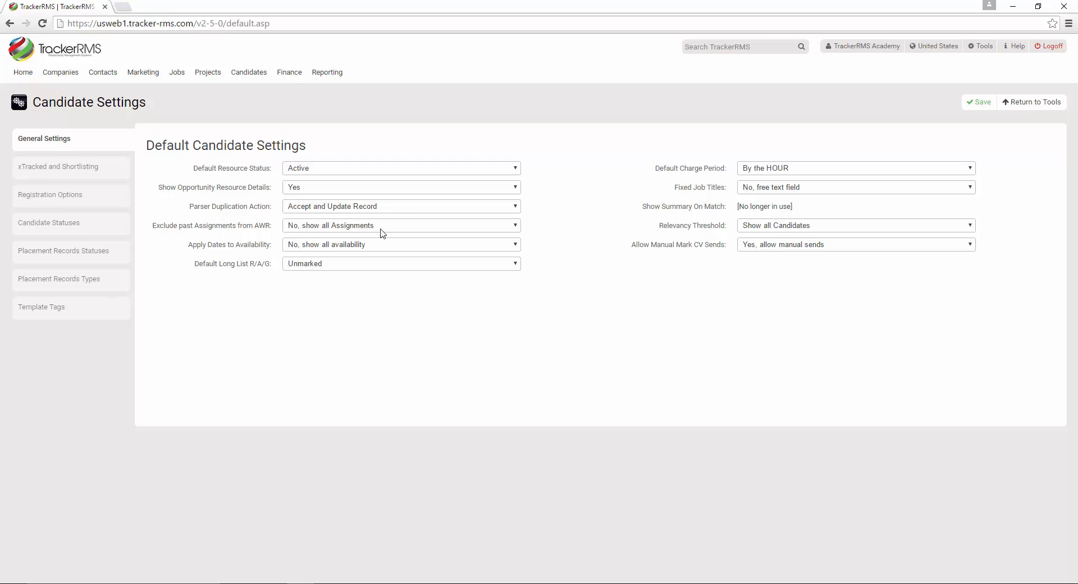
Step: Check the available Parser Duplication Action and Apply Dates to Availability options for candidates
{"action": "left_click", "coordinate": [400, 208]}
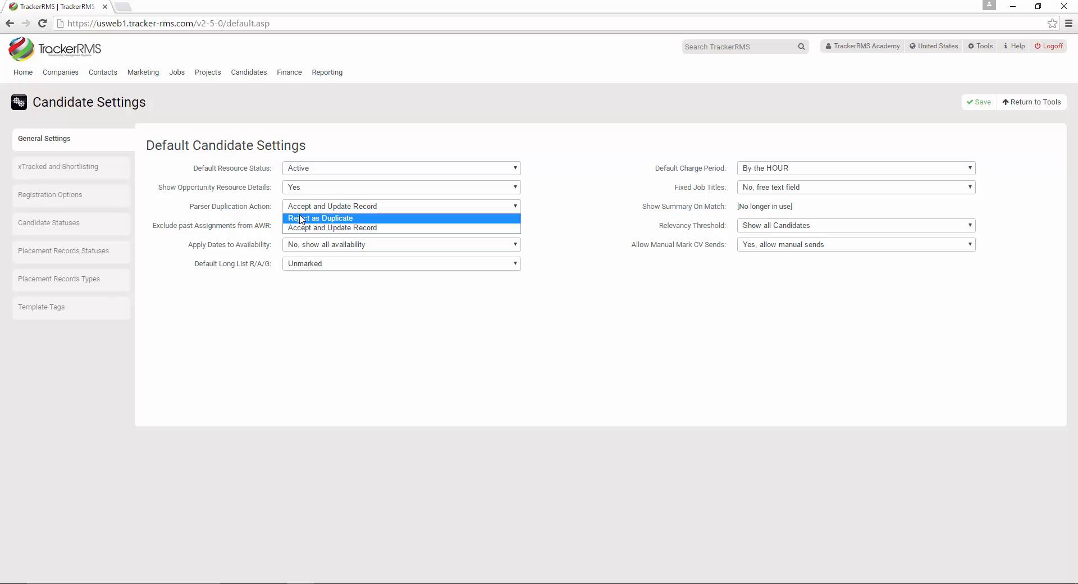
{"action": "left_click", "coordinate": [193, 236]}
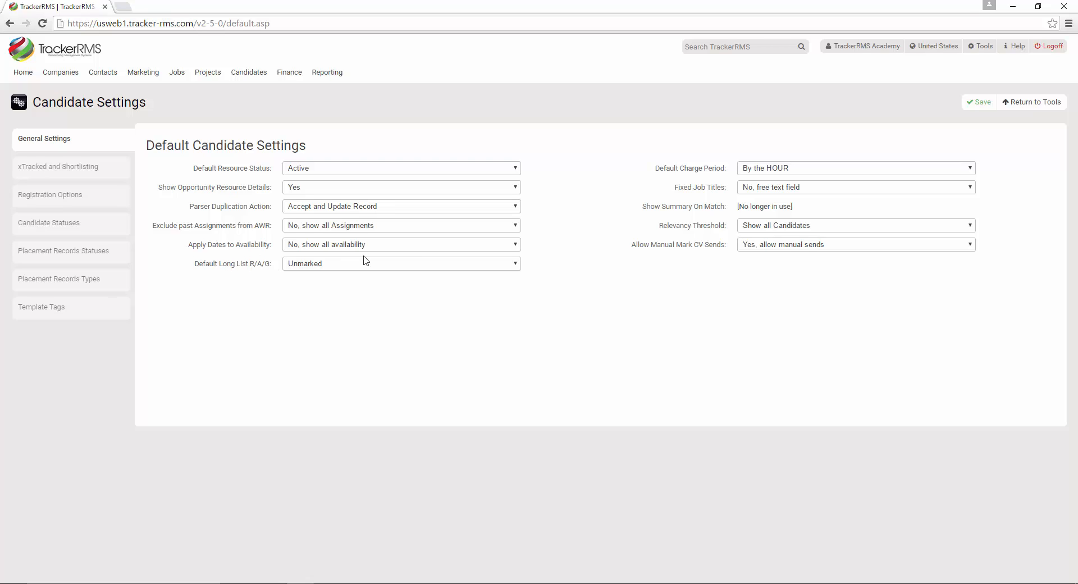
{"action": "left_click", "coordinate": [408, 245]}
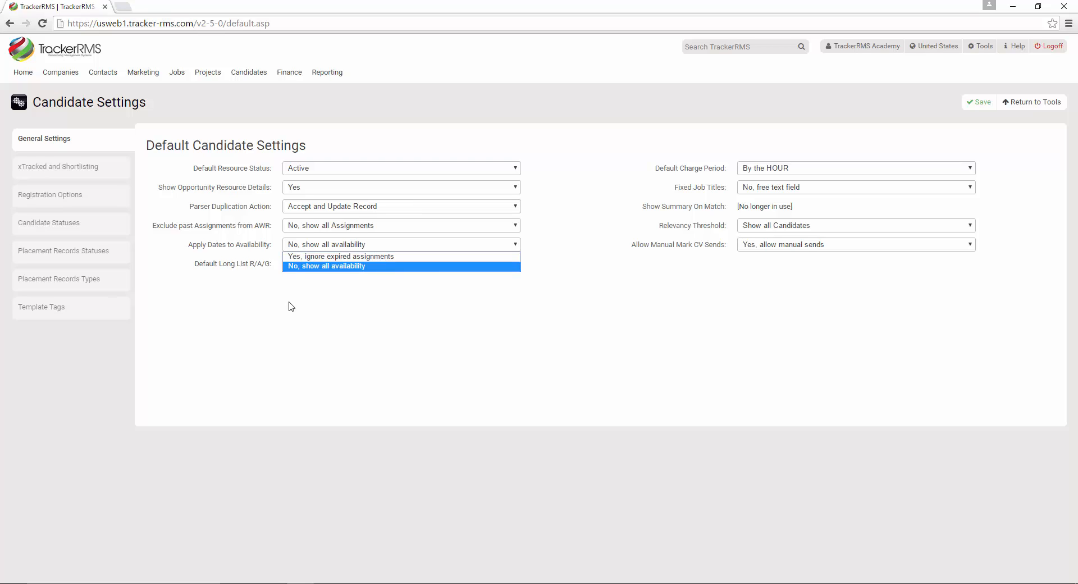
{"action": "left_click", "coordinate": [215, 322]}
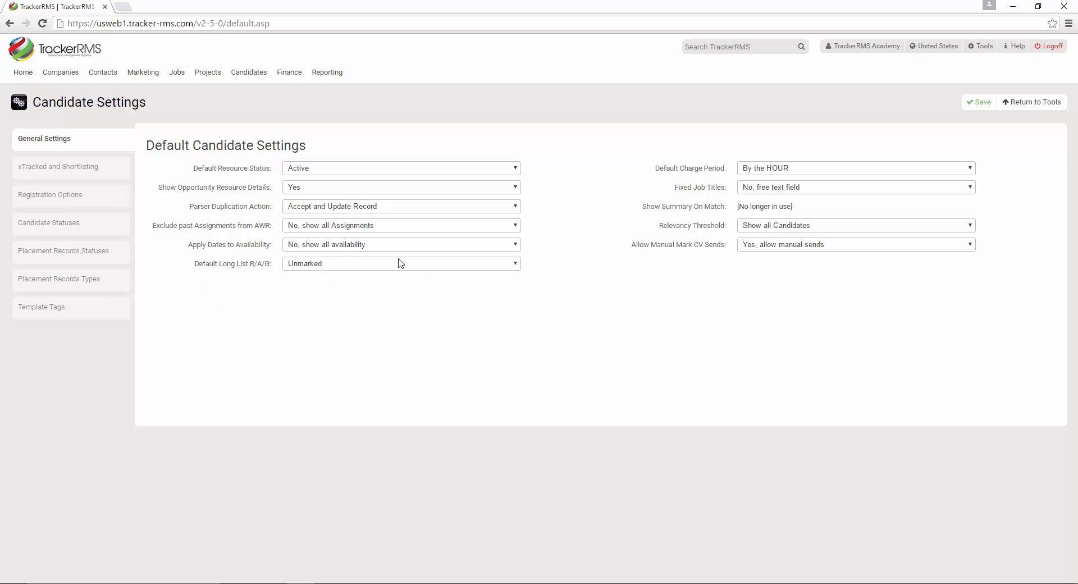
Step: Check the Default Long List R/A/G and Default Charge Period choices in the general candidate settings
{"action": "left_click", "coordinate": [422, 268]}
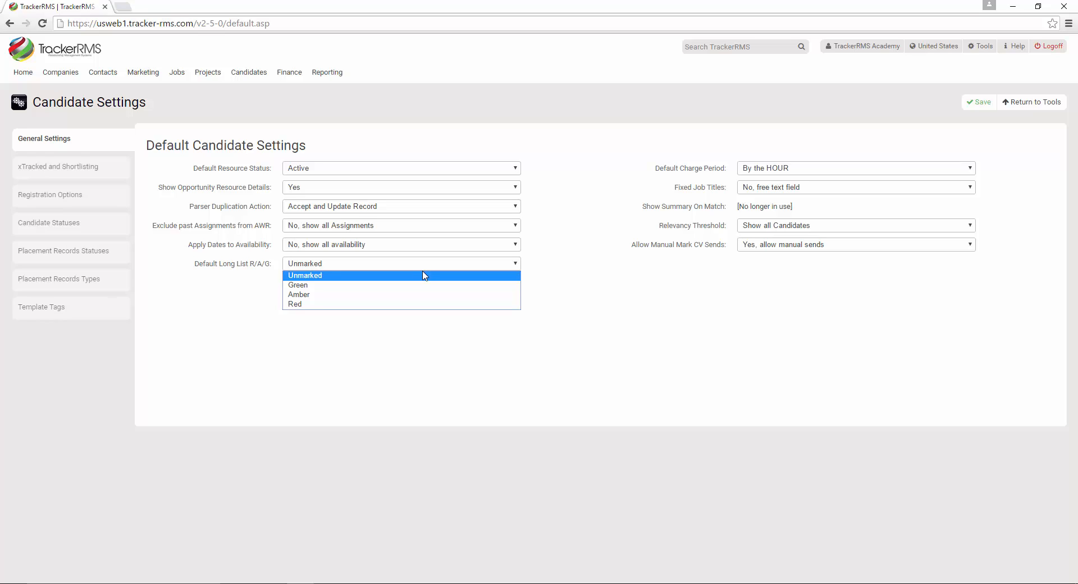
{"action": "left_click", "coordinate": [425, 276]}
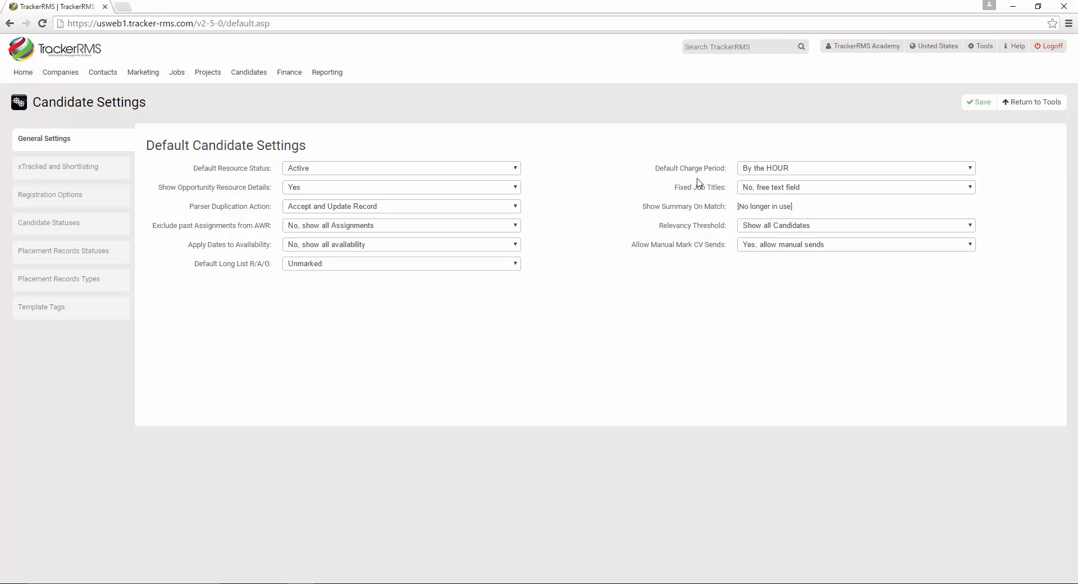
{"action": "left_click", "coordinate": [824, 170]}
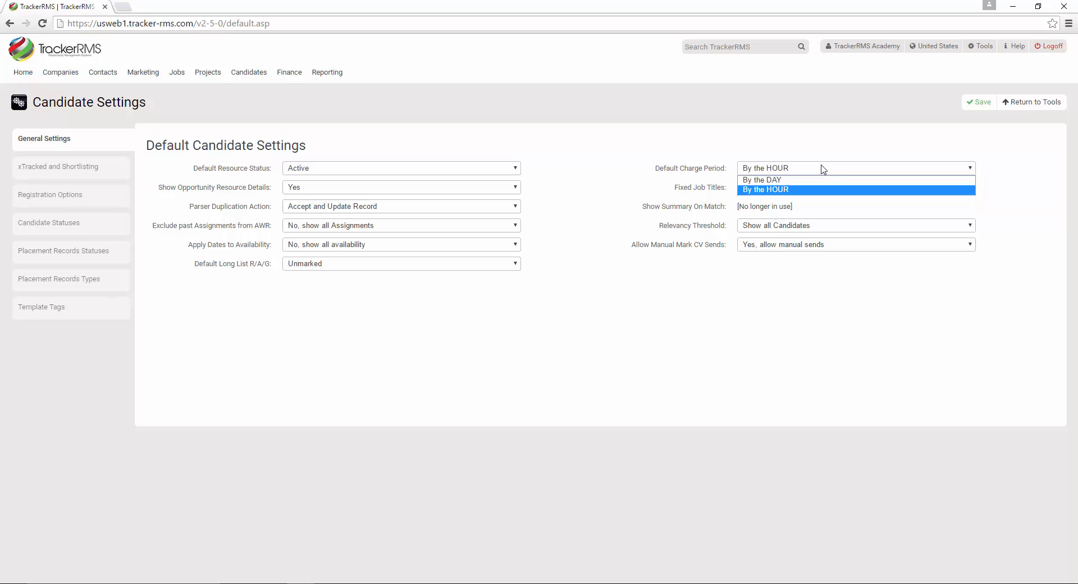
{"action": "left_click", "coordinate": [824, 170]}
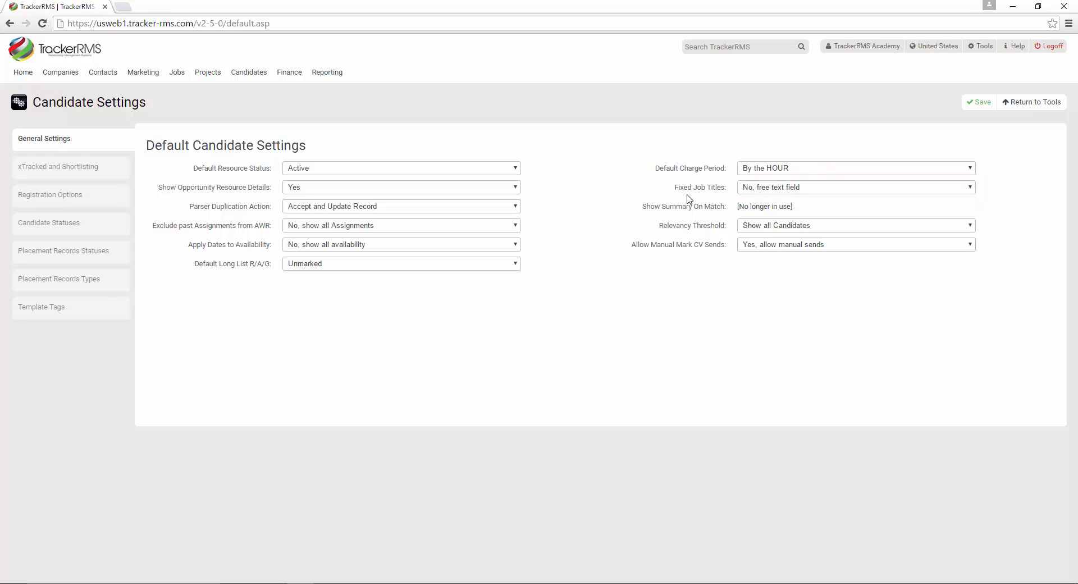
Step: Check the Fixed Job Titles, Relevancy Threshold and Allow Manual Mark CV Sends choices
{"action": "left_click", "coordinate": [807, 187]}
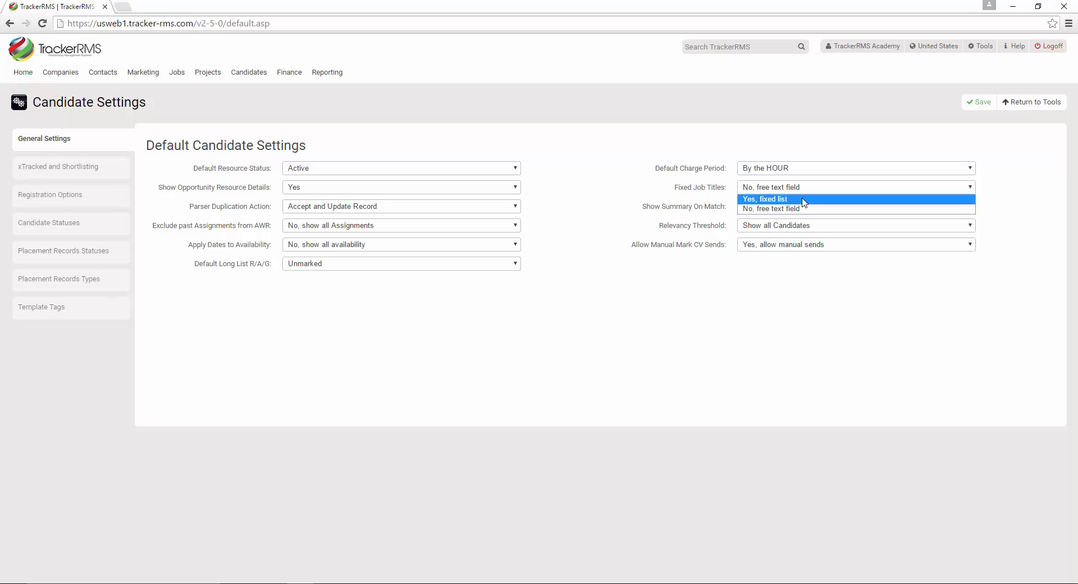
{"action": "left_click", "coordinate": [718, 194]}
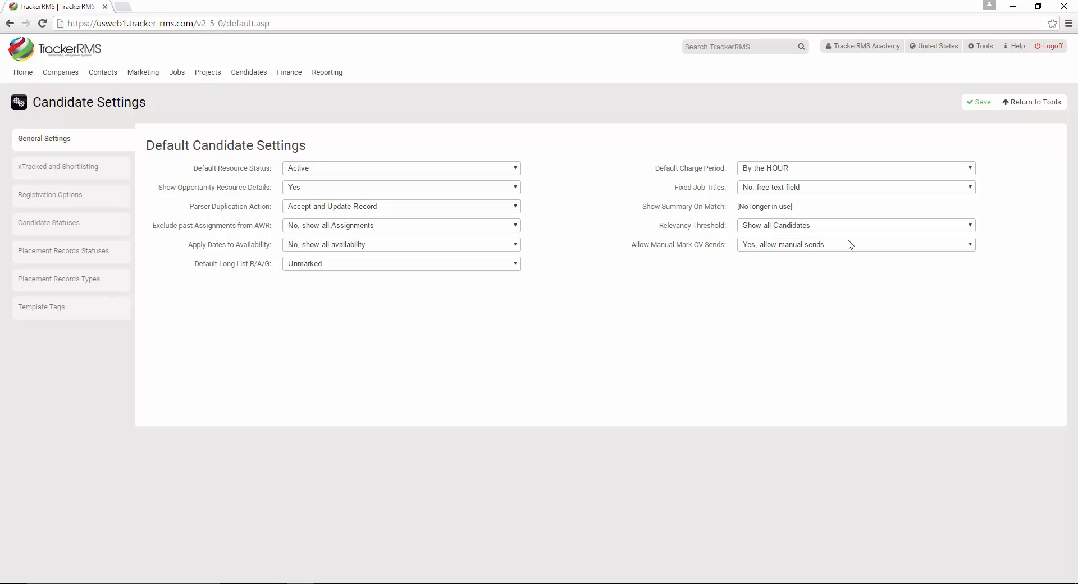
{"action": "left_click", "coordinate": [877, 228]}
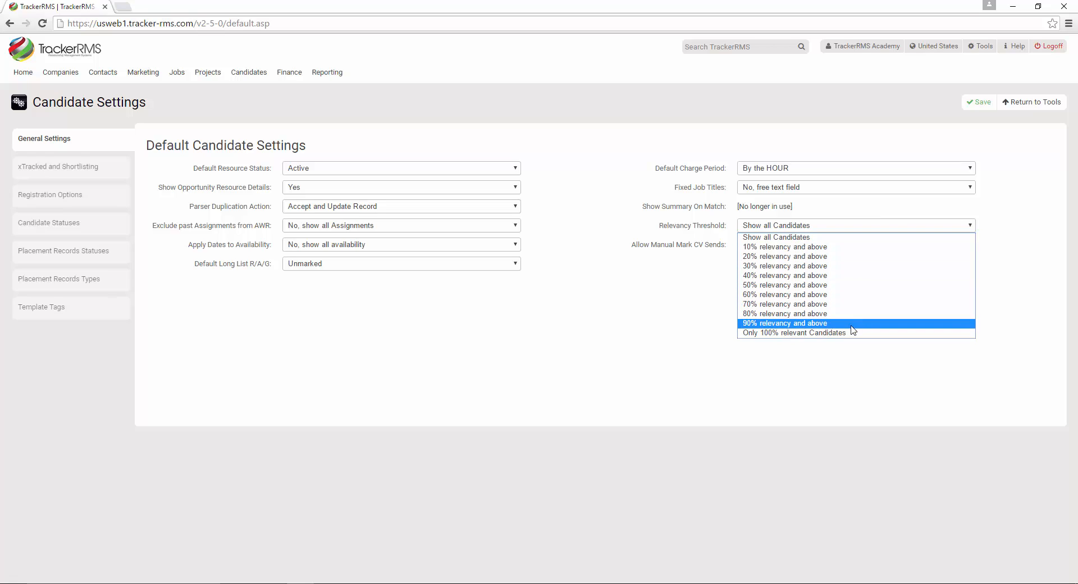
{"action": "left_click", "coordinate": [680, 266]}
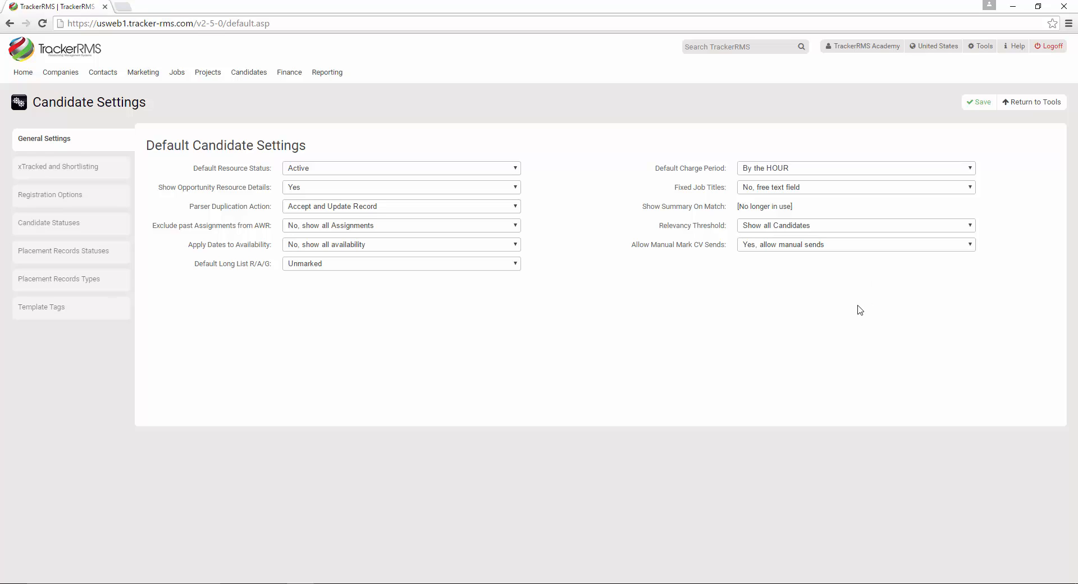
{"action": "left_click", "coordinate": [862, 249]}
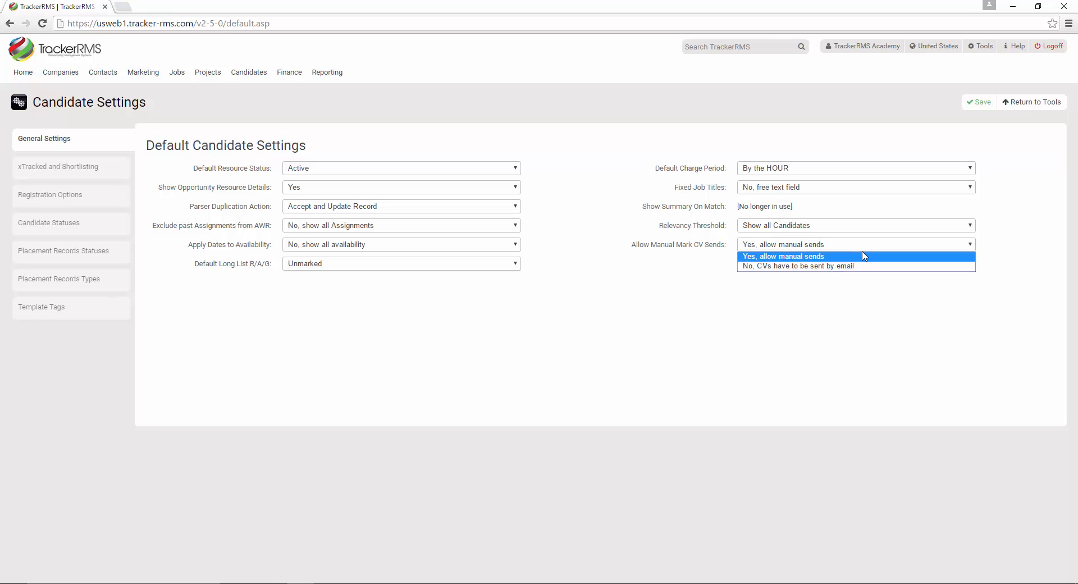
{"action": "left_click_drag", "start_coordinate": [695, 245], "coordinate": [689, 245]}
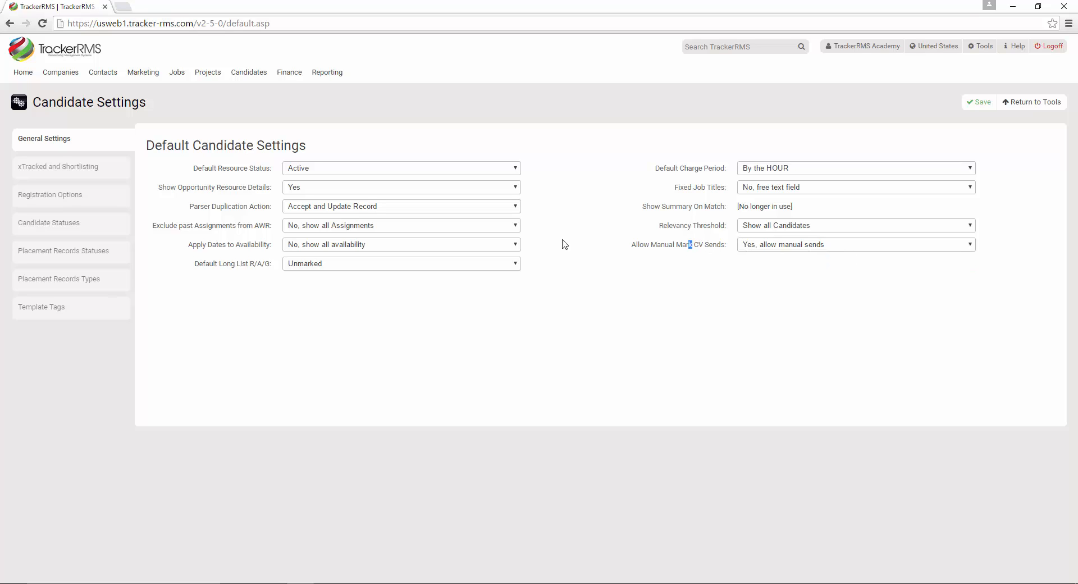
Step: Open the xTracked and Shortlisting options and check the choices for auto-skilling shortlisted candidates and finding the Id in the subject
{"action": "left_click", "coordinate": [60, 166]}
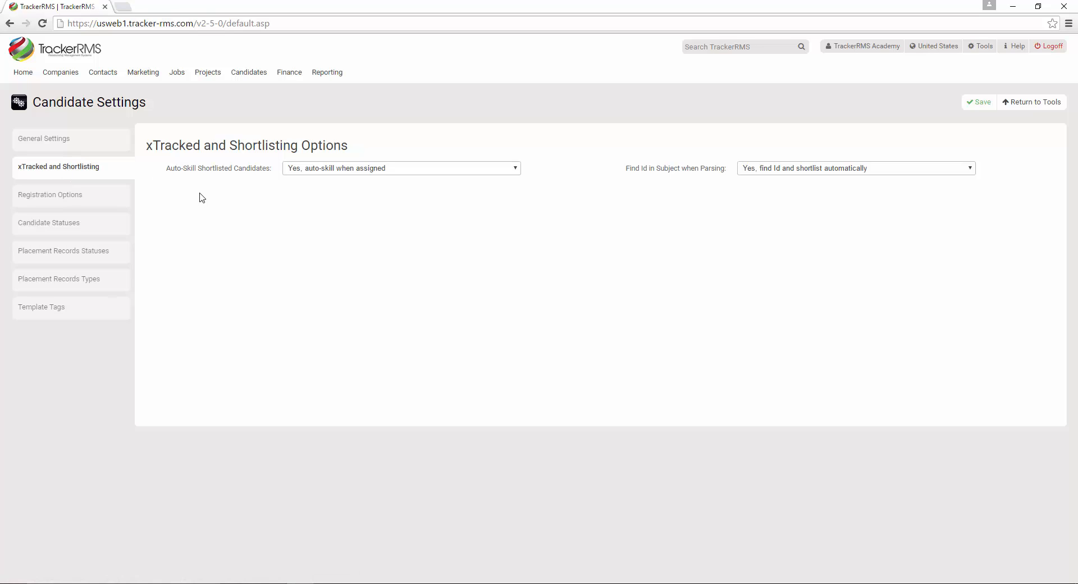
{"action": "left_click", "coordinate": [407, 168]}
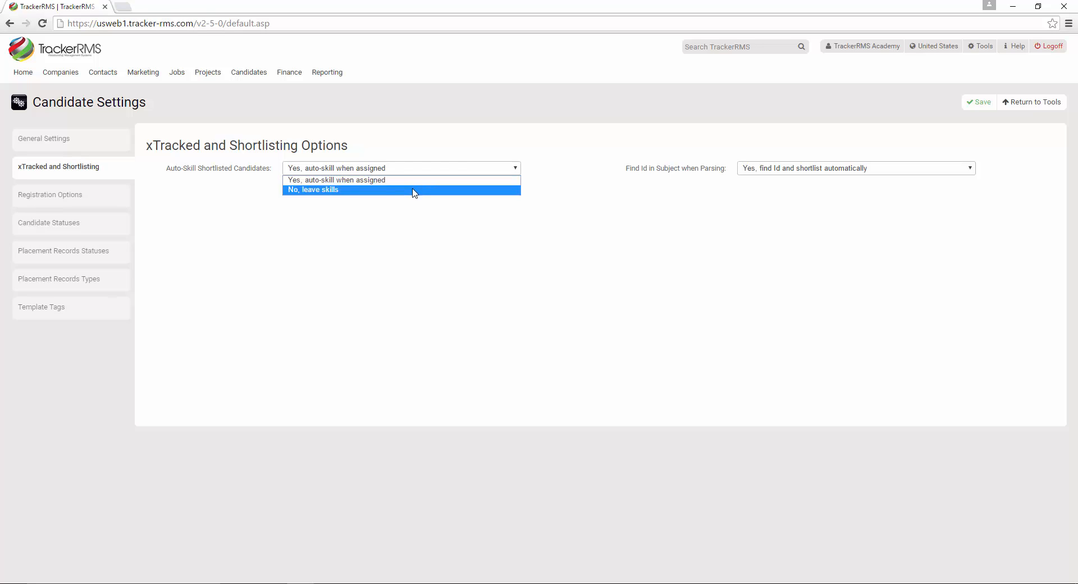
{"action": "left_click", "coordinate": [704, 201]}
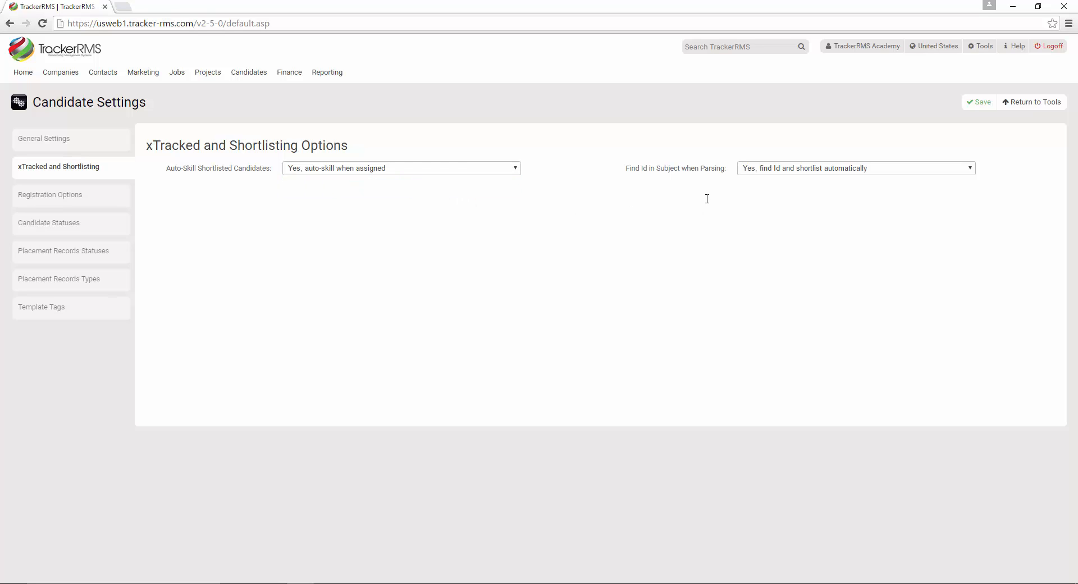
{"action": "left_click", "coordinate": [880, 171]}
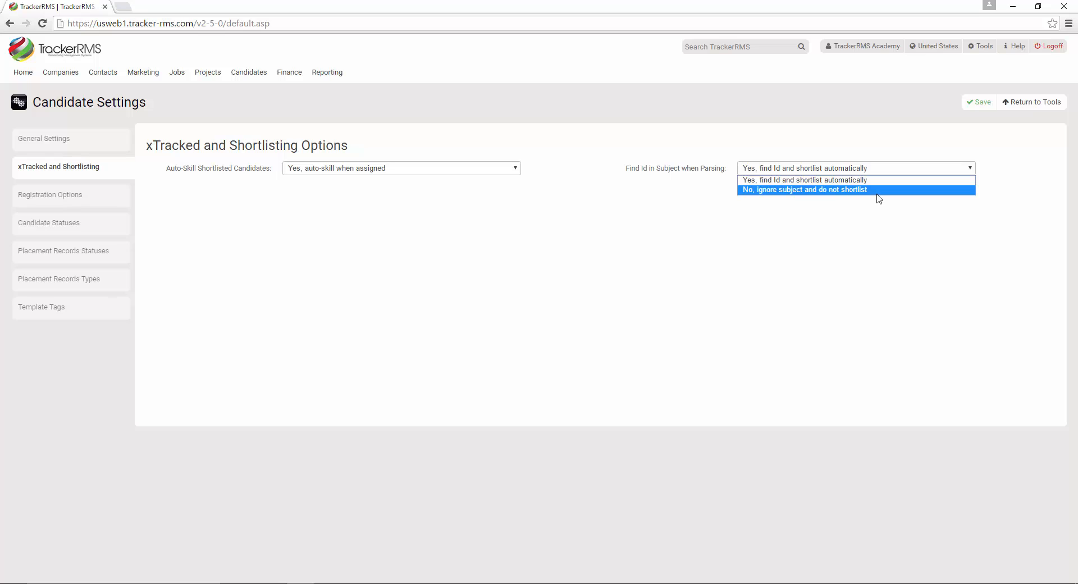
{"action": "left_click", "coordinate": [883, 216]}
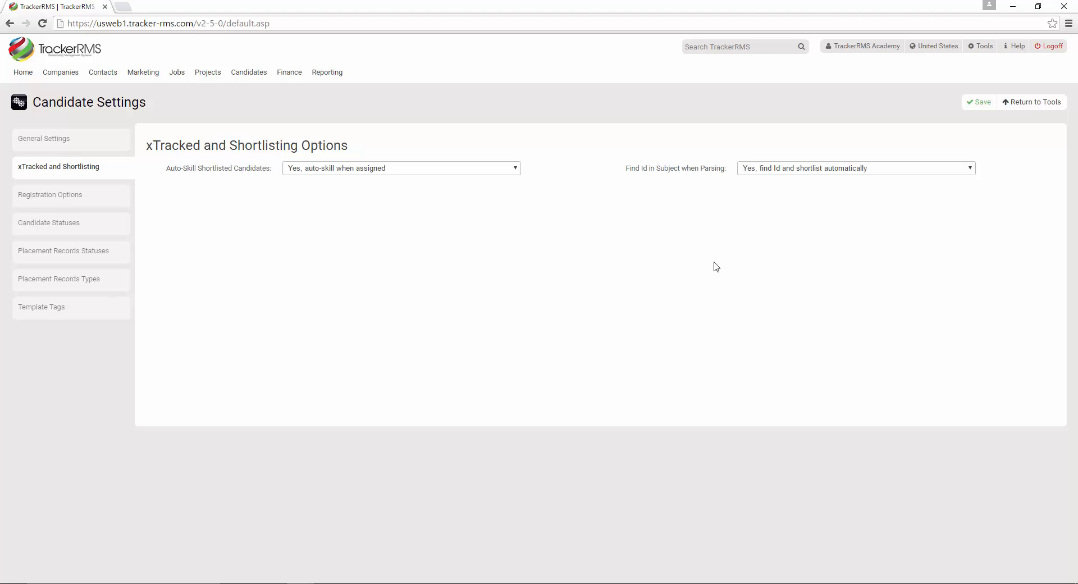
Step: Open the candidate Registration Options and check the Show Skills Page and Auto-Match on Registration choices
{"action": "left_click", "coordinate": [63, 202]}
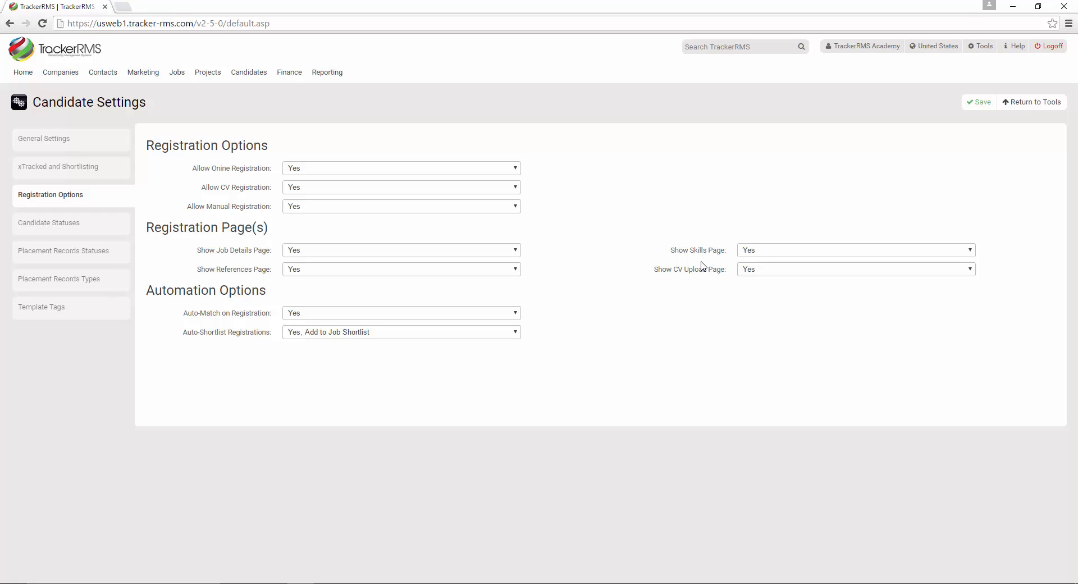
{"action": "left_click", "coordinate": [789, 256]}
{"action": "left_click", "coordinate": [789, 256]}
{"action": "left_click", "coordinate": [315, 313]}
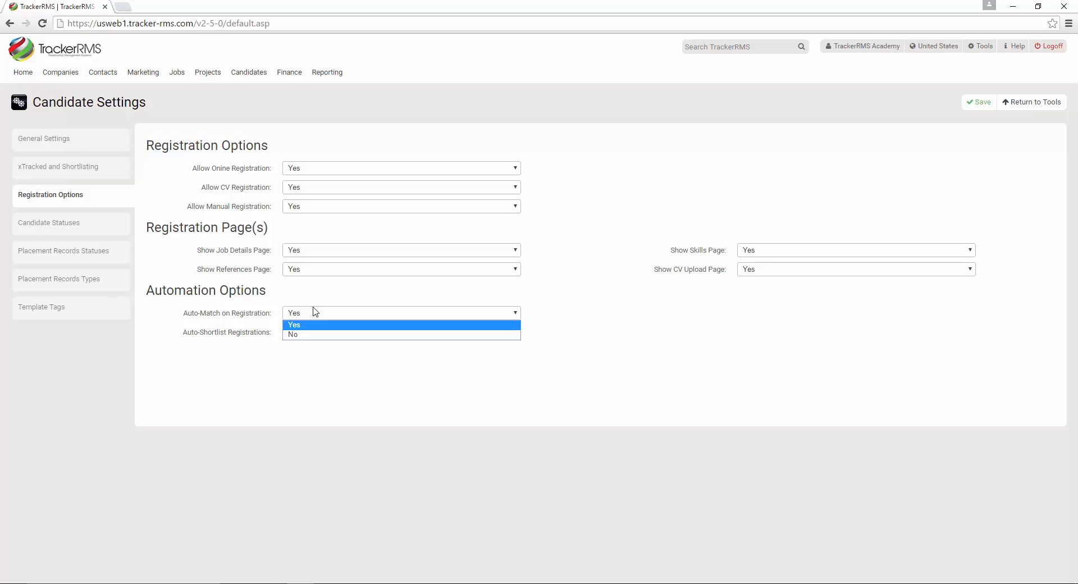
{"action": "left_click", "coordinate": [312, 291]}
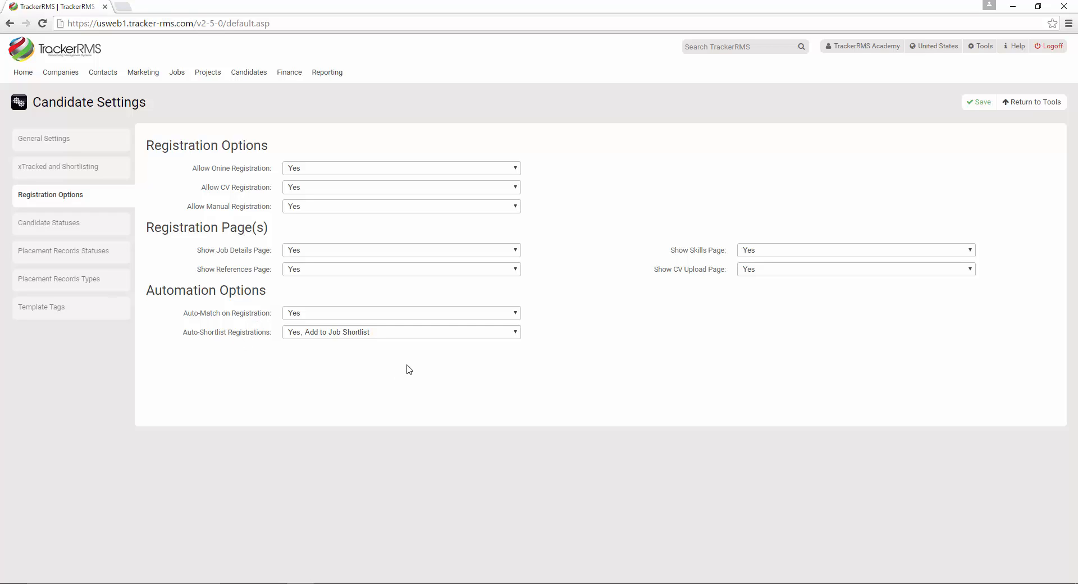
Step: Check the Auto-Shortlist Registrations choices and view the Candidate Statuses list
{"action": "left_click", "coordinate": [450, 333]}
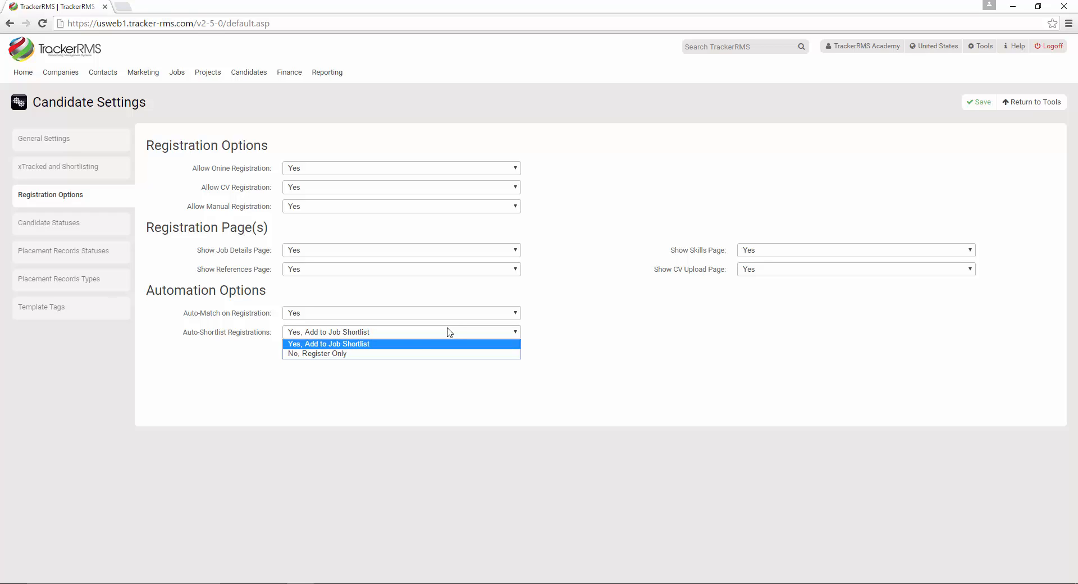
{"action": "left_click", "coordinate": [371, 377]}
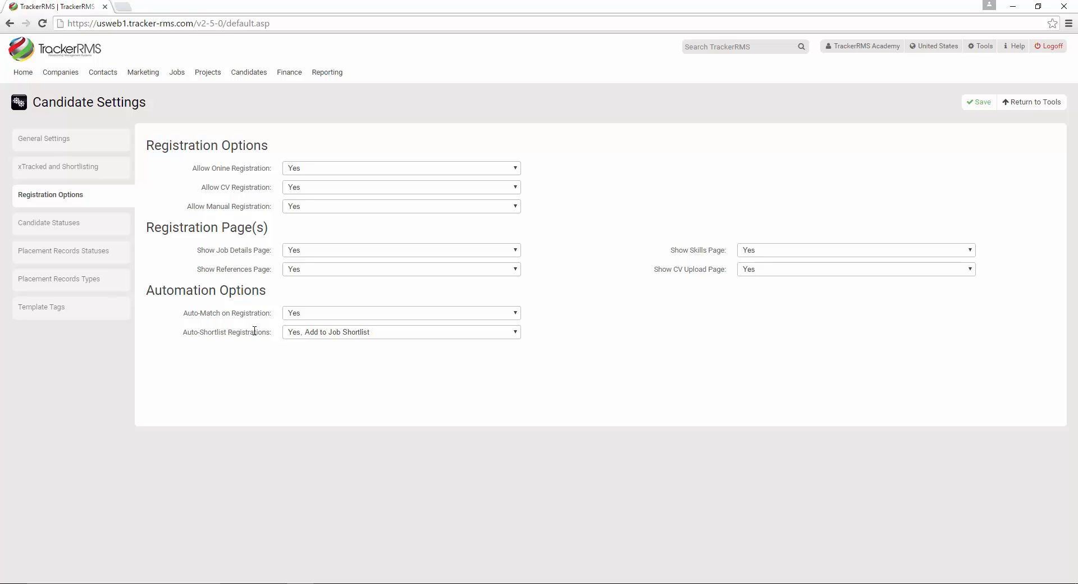
{"action": "left_click", "coordinate": [83, 225]}
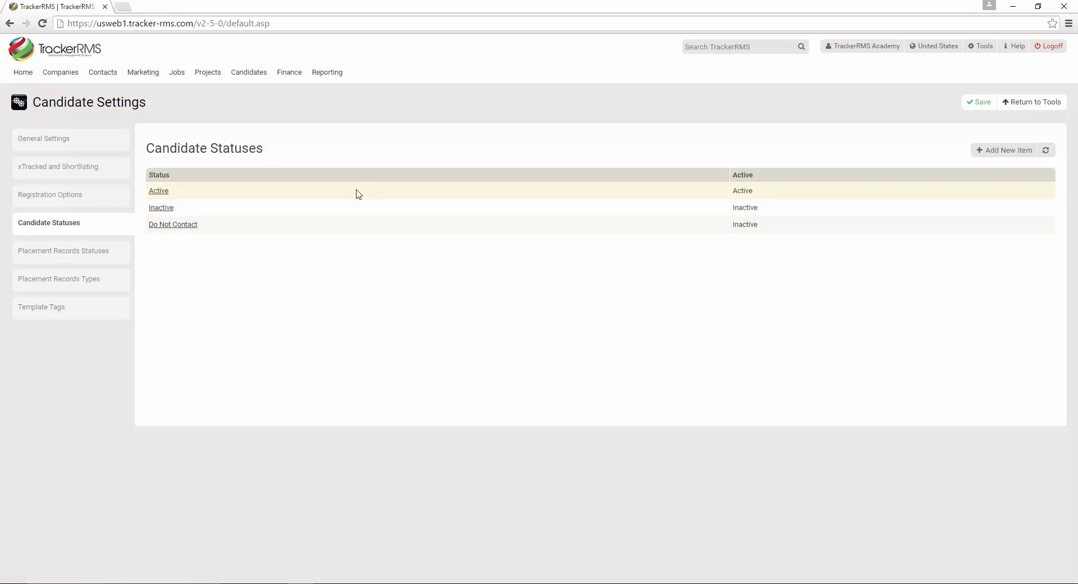
Step: Add a candidate status named Hot List with the Active status
{"action": "left_click", "coordinate": [1005, 150]}
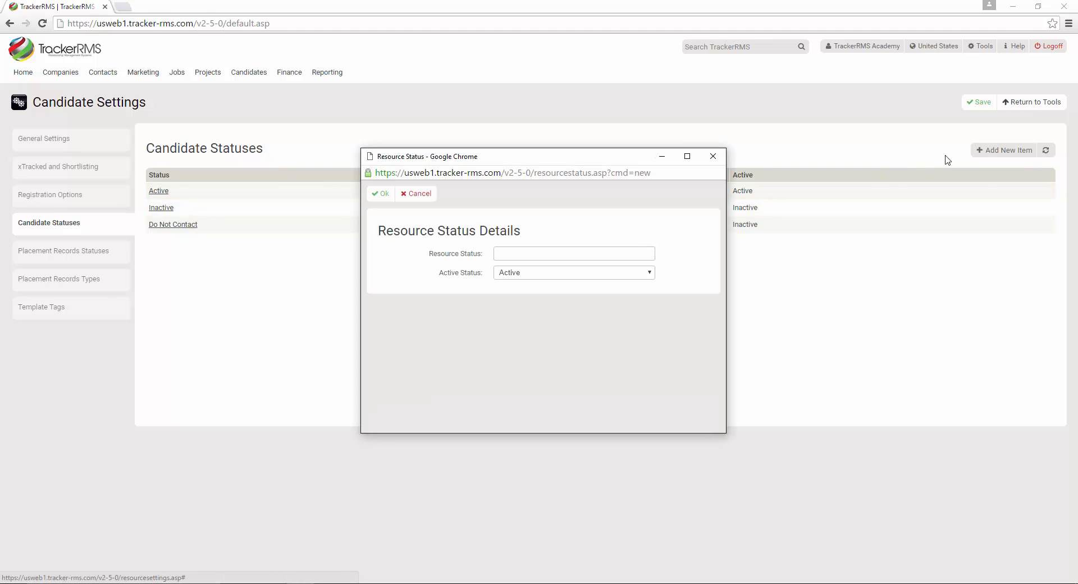
{"action": "left_click", "coordinate": [562, 274]}
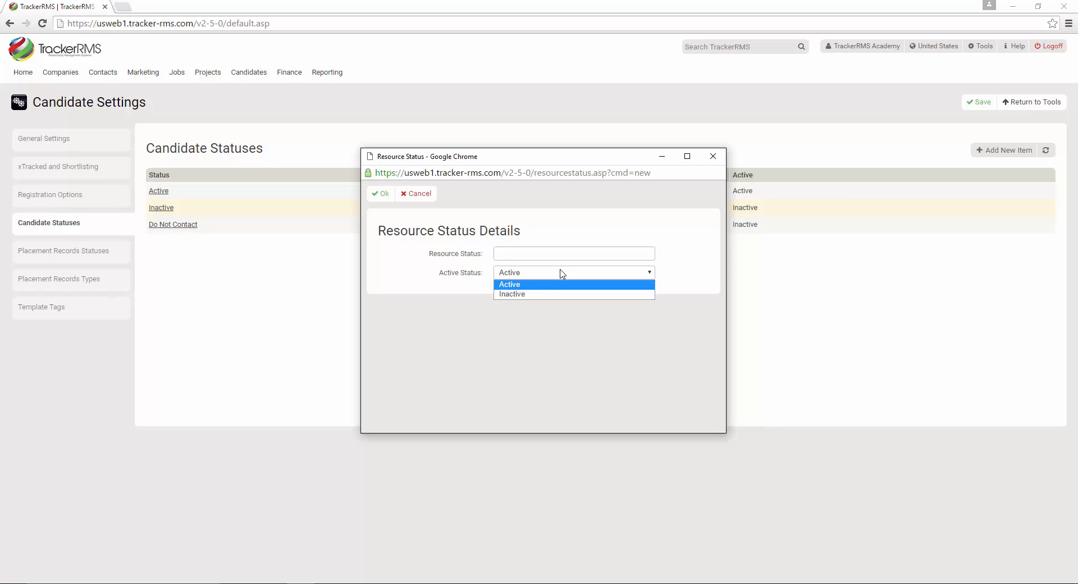
{"action": "left_click", "coordinate": [562, 274]}
{"action": "left_click", "coordinate": [560, 254]}
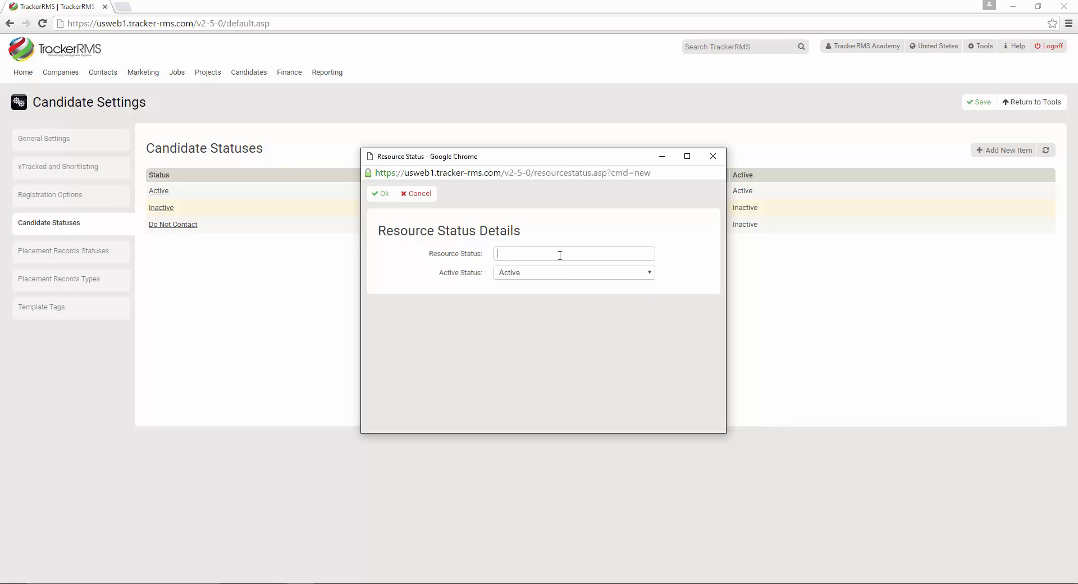
{"action": "type", "text": "Hot List"}
{"action": "left_click", "coordinate": [381, 193]}
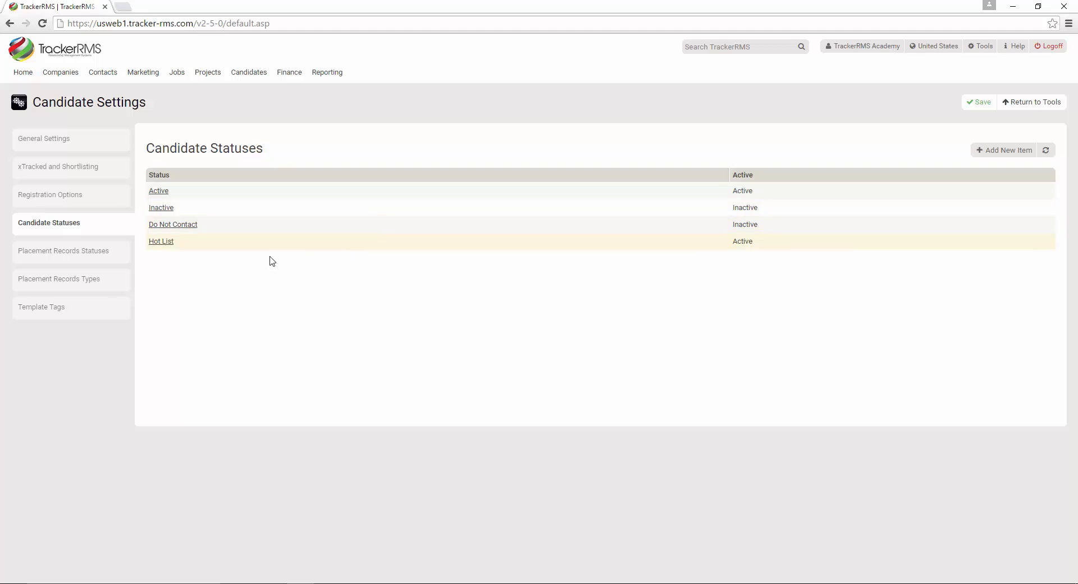
Step: Delete the Hot List status from the candidate statuses
{"action": "left_click", "coordinate": [157, 244]}
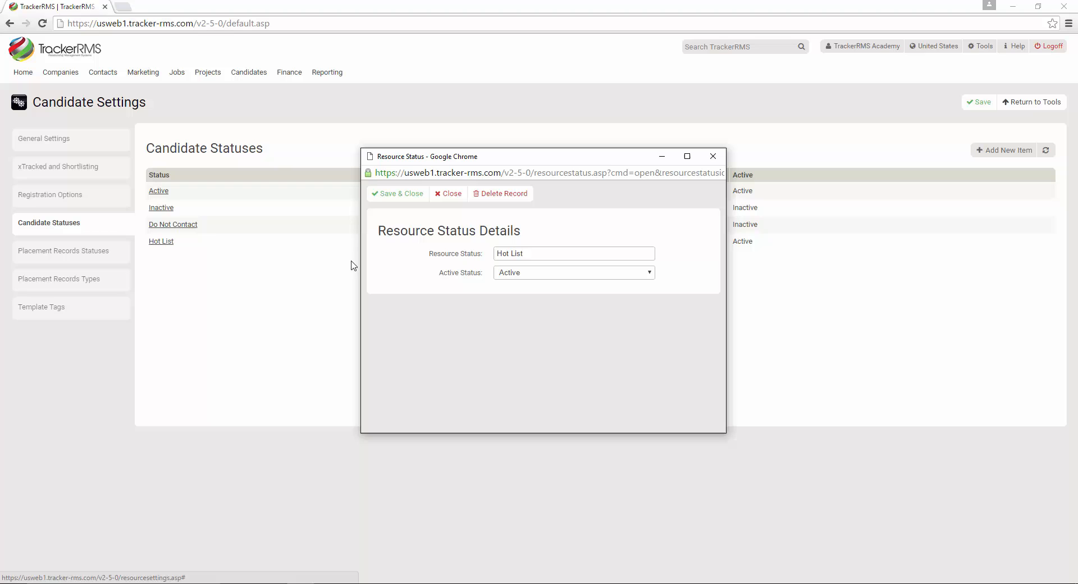
{"action": "left_click", "coordinate": [507, 199]}
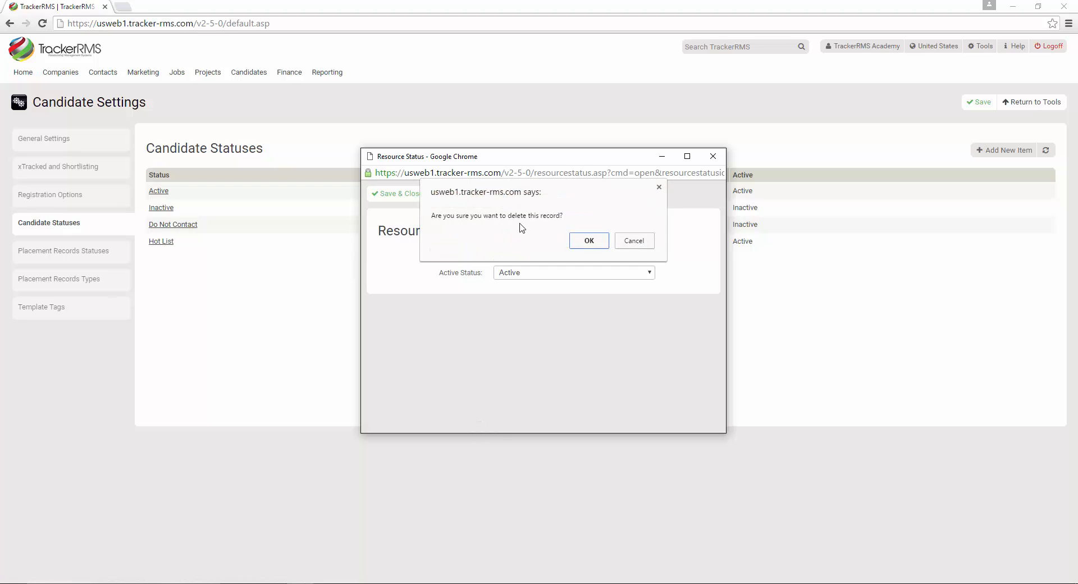
{"action": "left_click", "coordinate": [585, 242]}
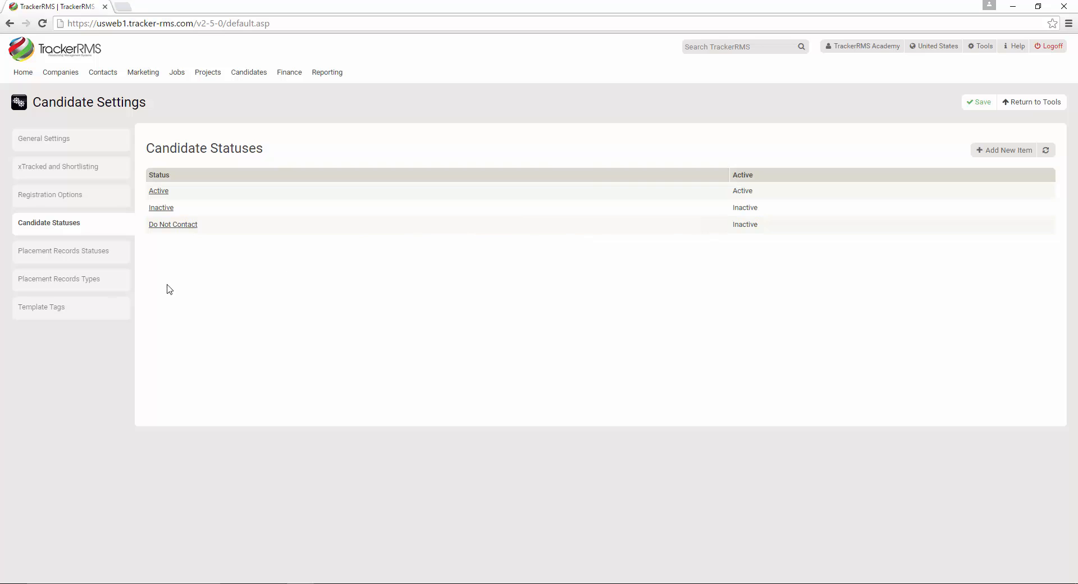
Step: View the Placement Records Statuses and check the name and Special Rule choices of the Resume Sent status
{"action": "left_click", "coordinate": [78, 254]}
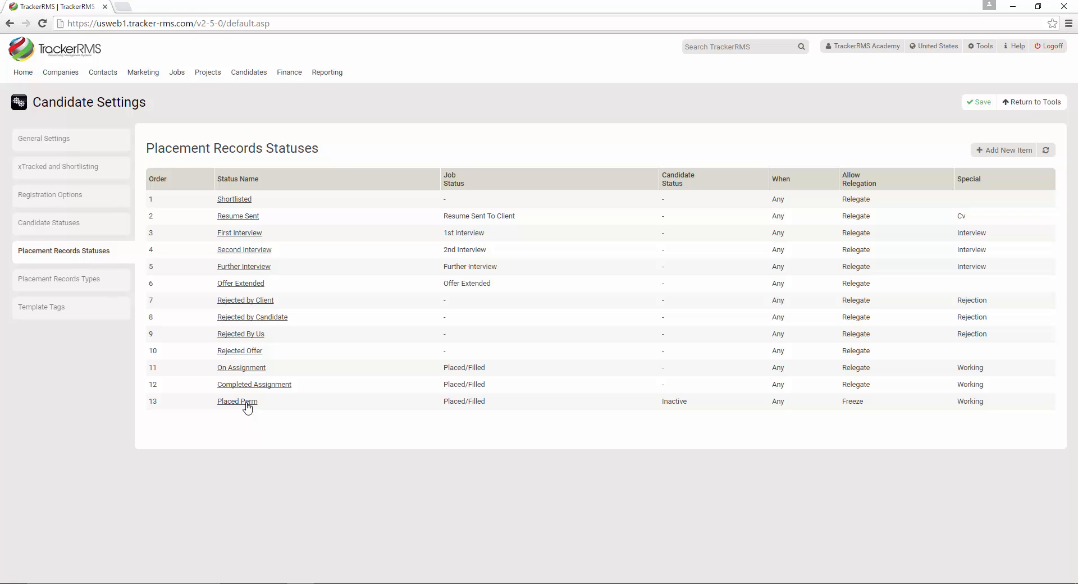
{"action": "left_click", "coordinate": [246, 219]}
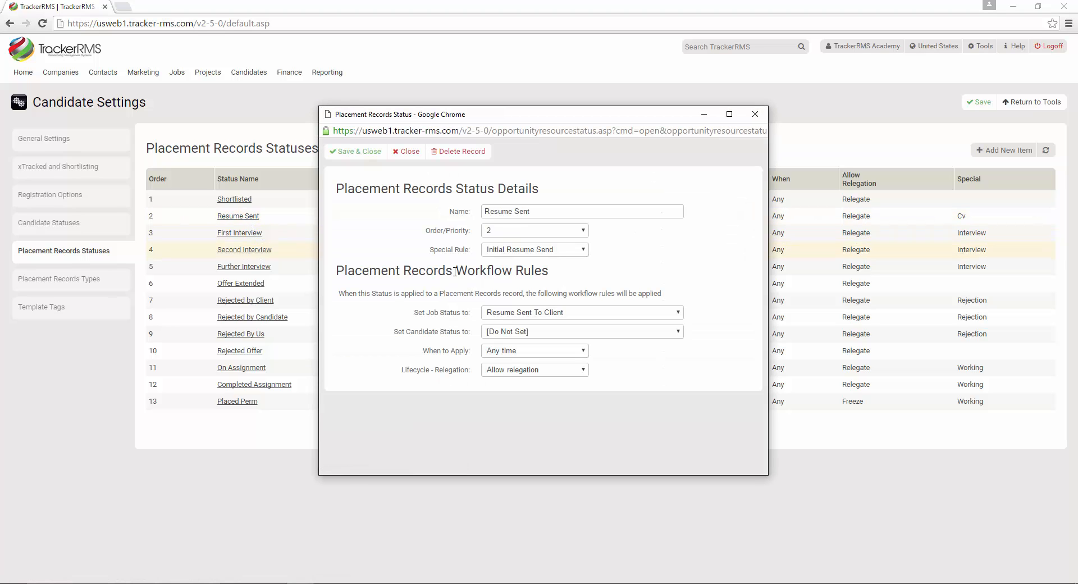
{"action": "left_click_drag", "start_coordinate": [545, 211], "coordinate": [461, 211]}
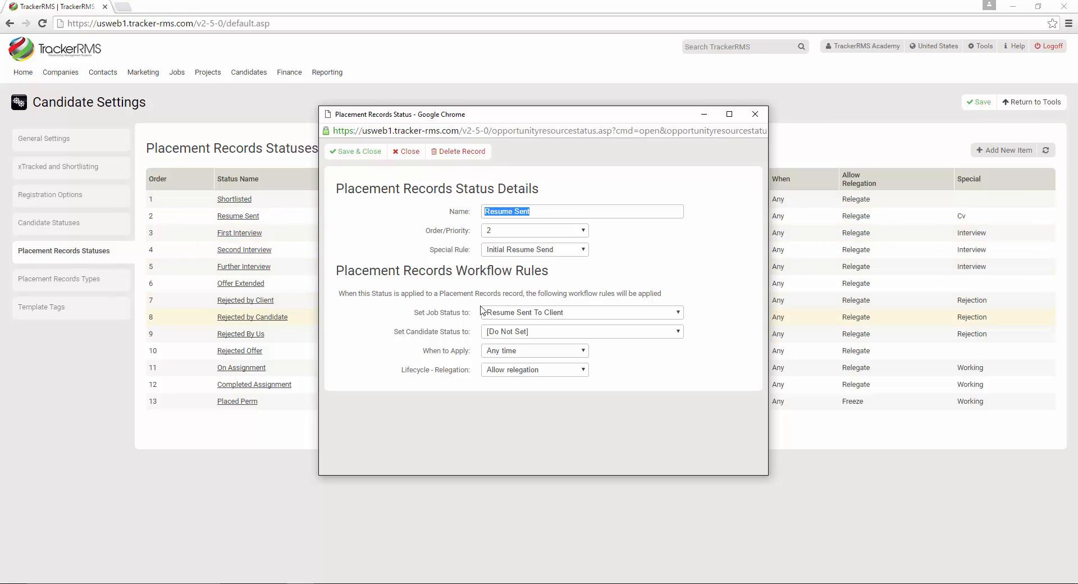
{"action": "left_click", "coordinate": [553, 251]}
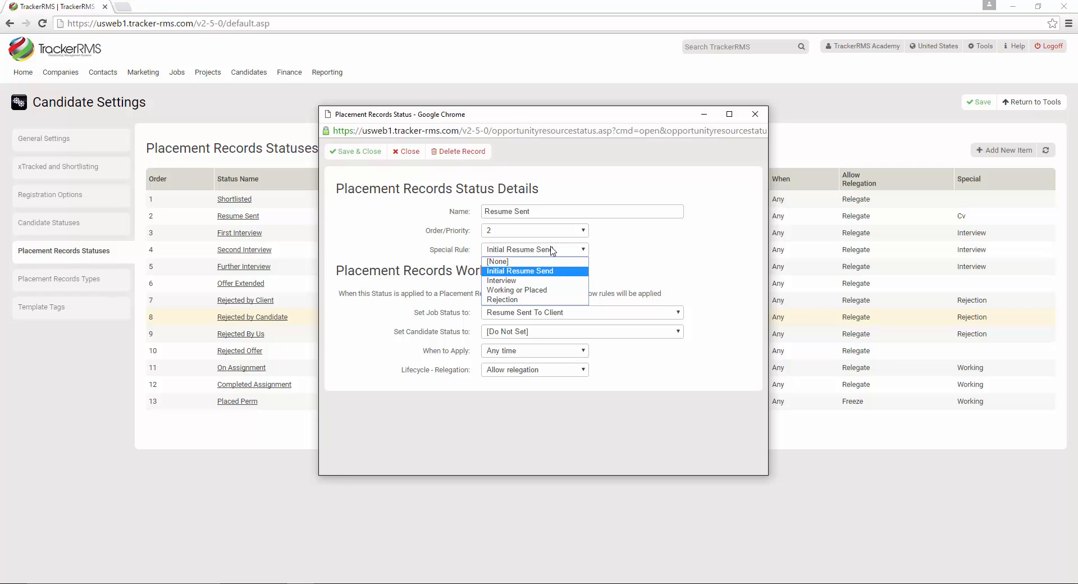
{"action": "left_click", "coordinate": [457, 246]}
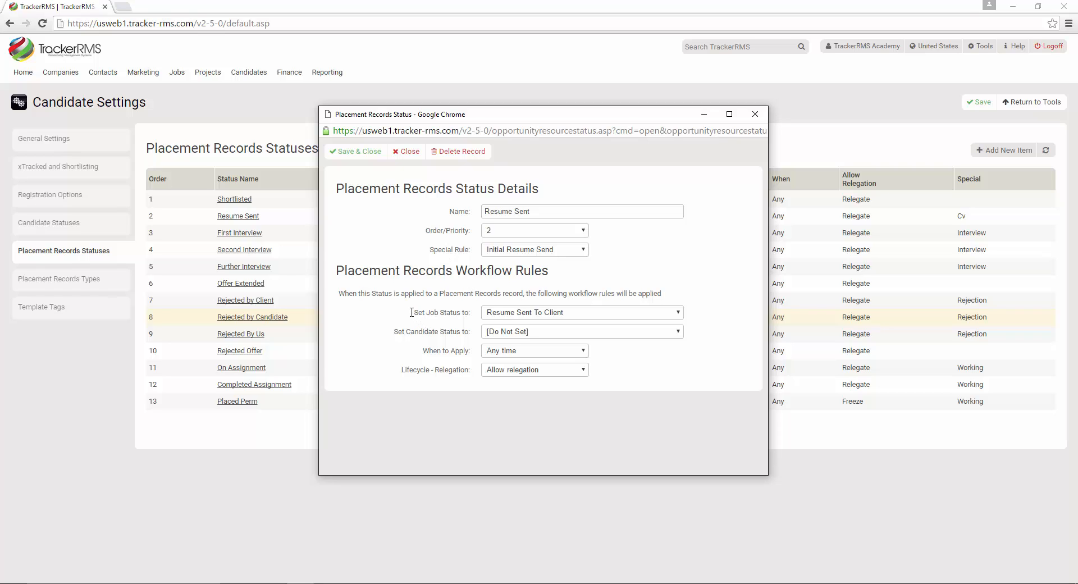
Step: Check the job status, candidate status, When to Apply and relegation workflow rules of Resume Sent, and close it without saving
{"action": "left_click_drag", "start_coordinate": [412, 313], "coordinate": [479, 315]}
{"action": "left_click", "coordinate": [488, 332]}
{"action": "left_click", "coordinate": [488, 332]}
{"action": "left_click", "coordinate": [531, 351]}
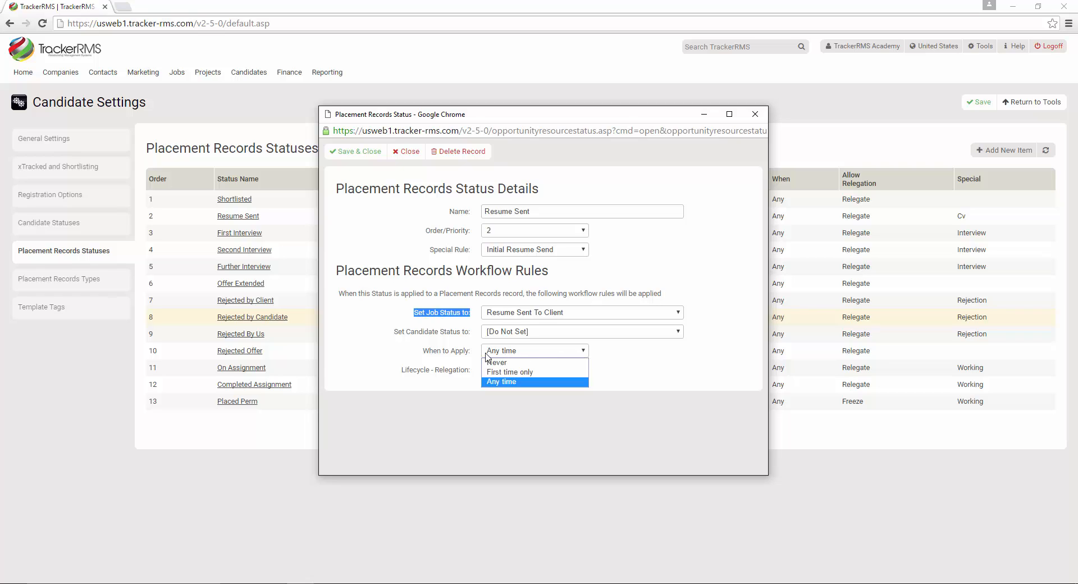
{"action": "left_click", "coordinate": [461, 350]}
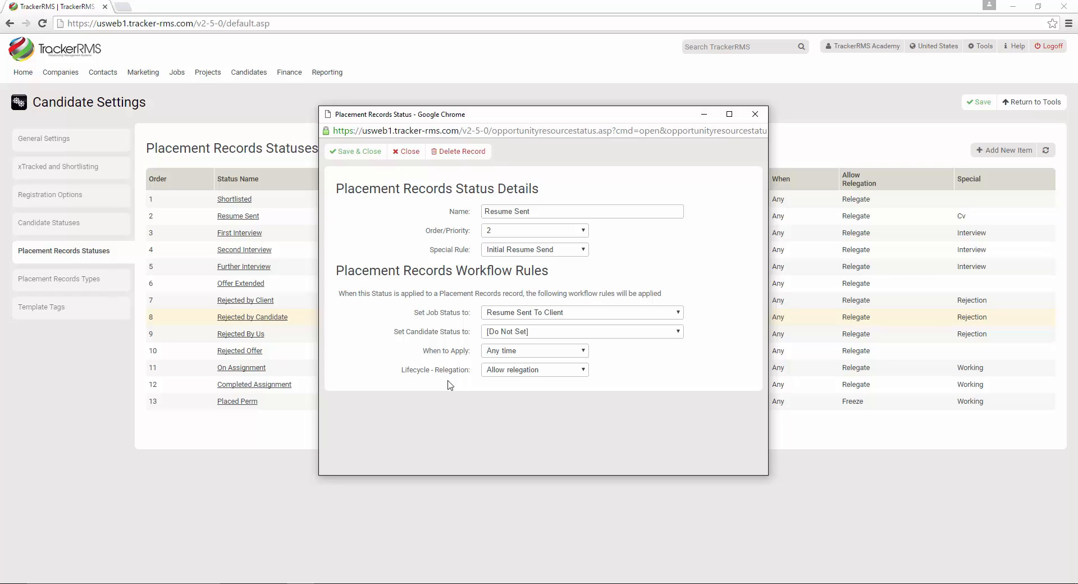
{"action": "left_click", "coordinate": [539, 375]}
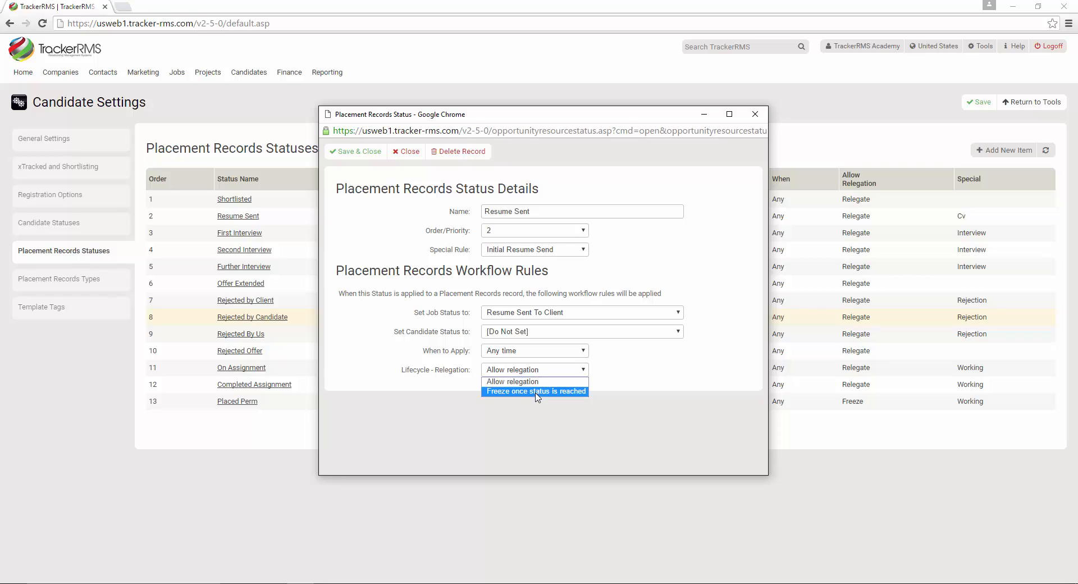
{"action": "left_click", "coordinate": [468, 401]}
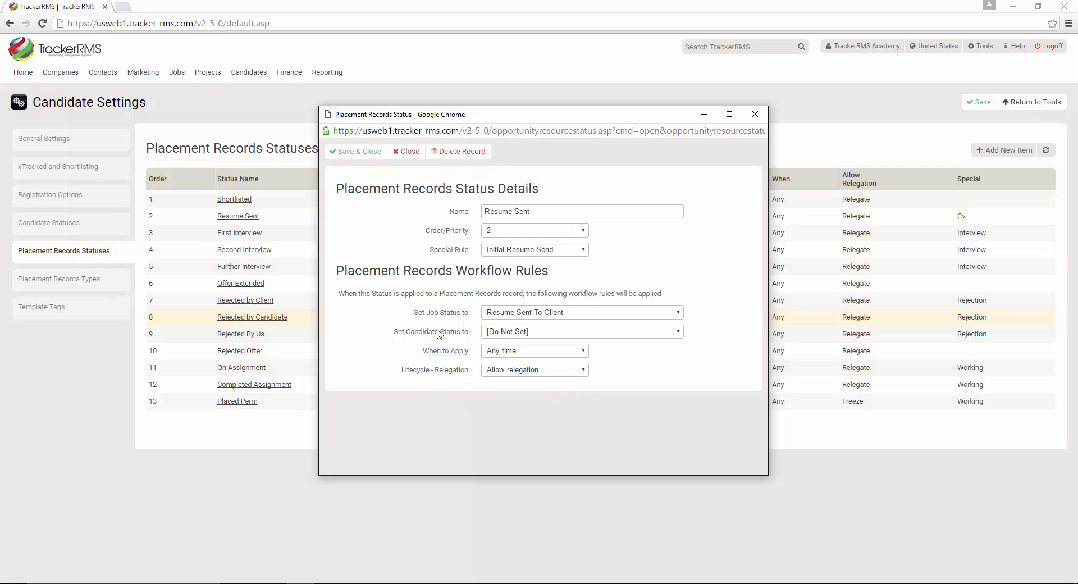
{"action": "left_click", "coordinate": [401, 155]}
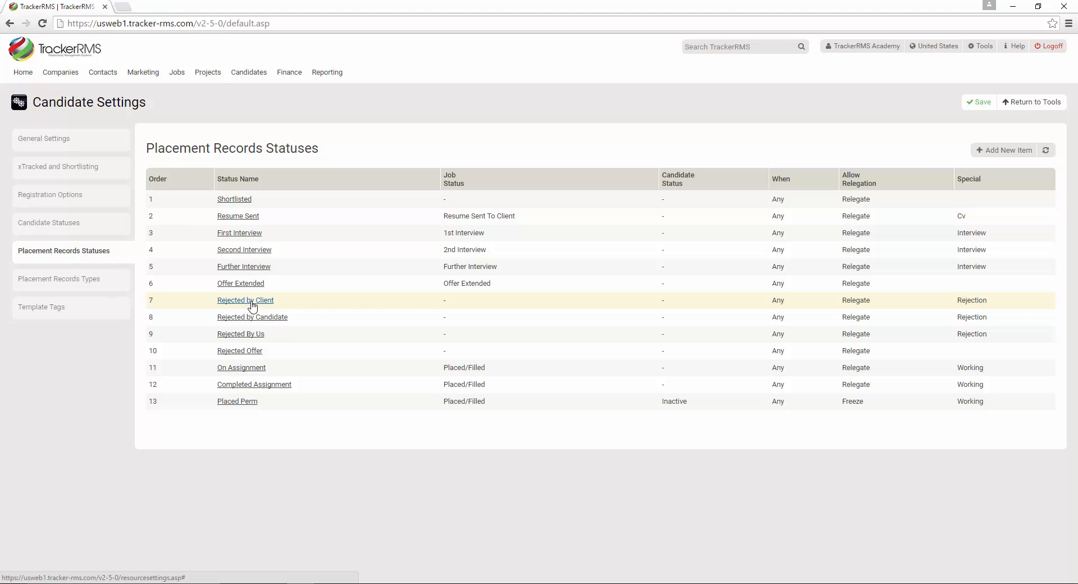
Step: Create a placement records status named background check with order 7, and check its Set Job Status choices
{"action": "left_click", "coordinate": [1009, 153]}
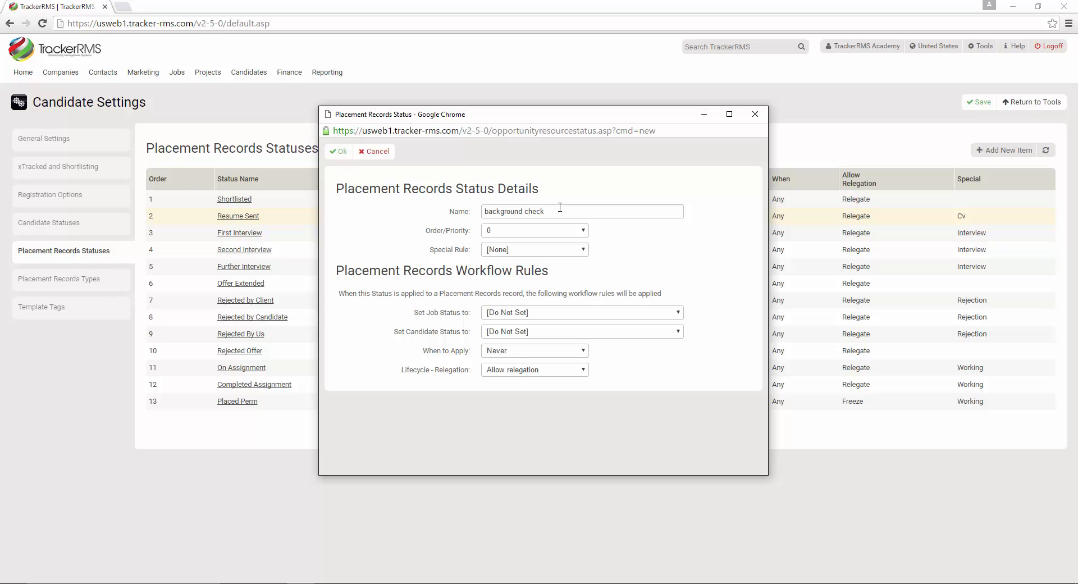
{"action": "left_click", "coordinate": [547, 231]}
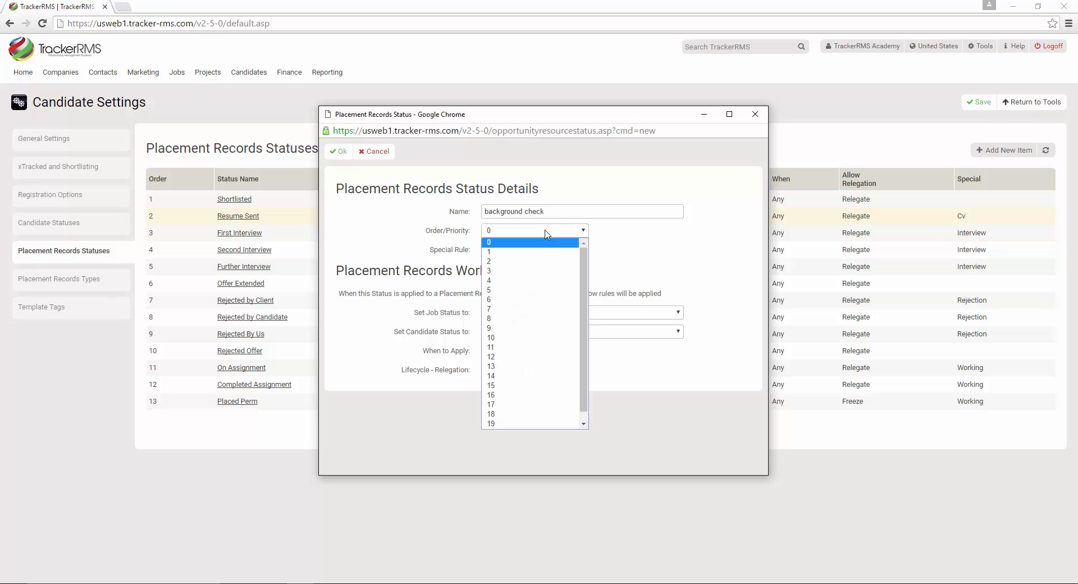
{"action": "left_click", "coordinate": [551, 308]}
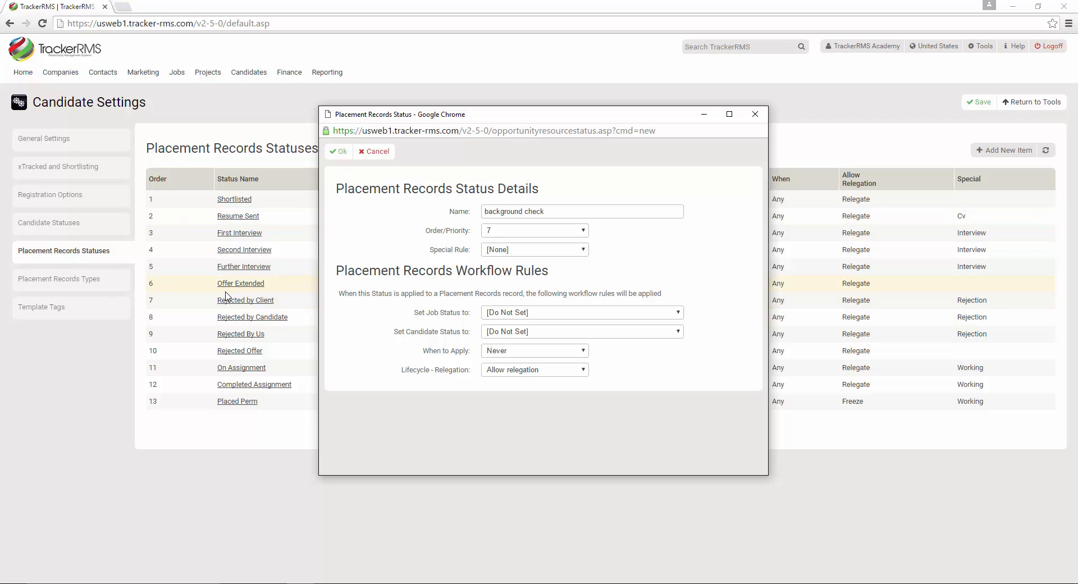
{"action": "left_click_drag", "start_coordinate": [475, 313], "coordinate": [413, 313]}
{"action": "left_click", "coordinate": [558, 315]}
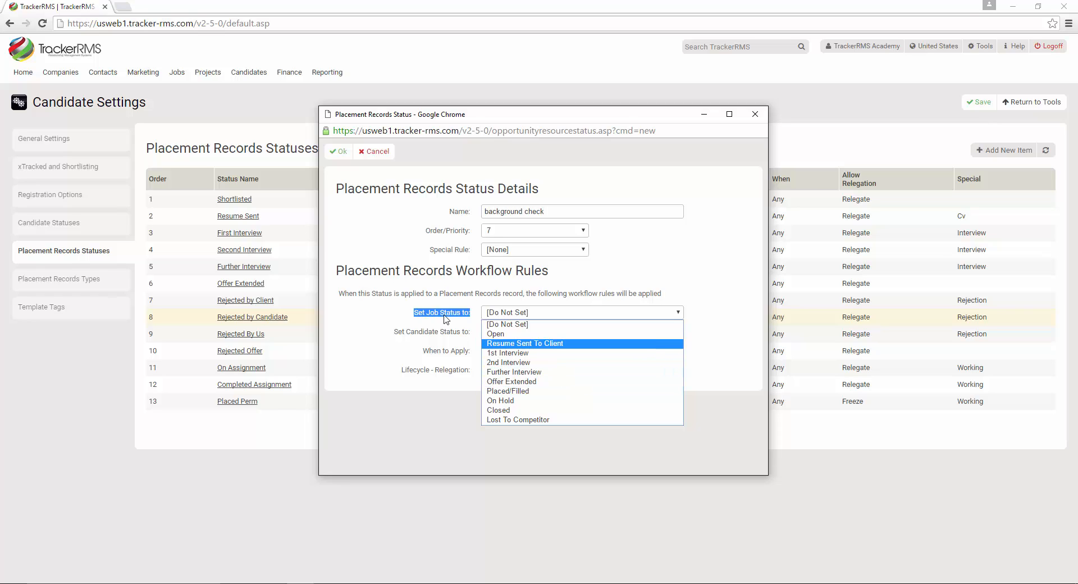
{"action": "left_click", "coordinate": [419, 291]}
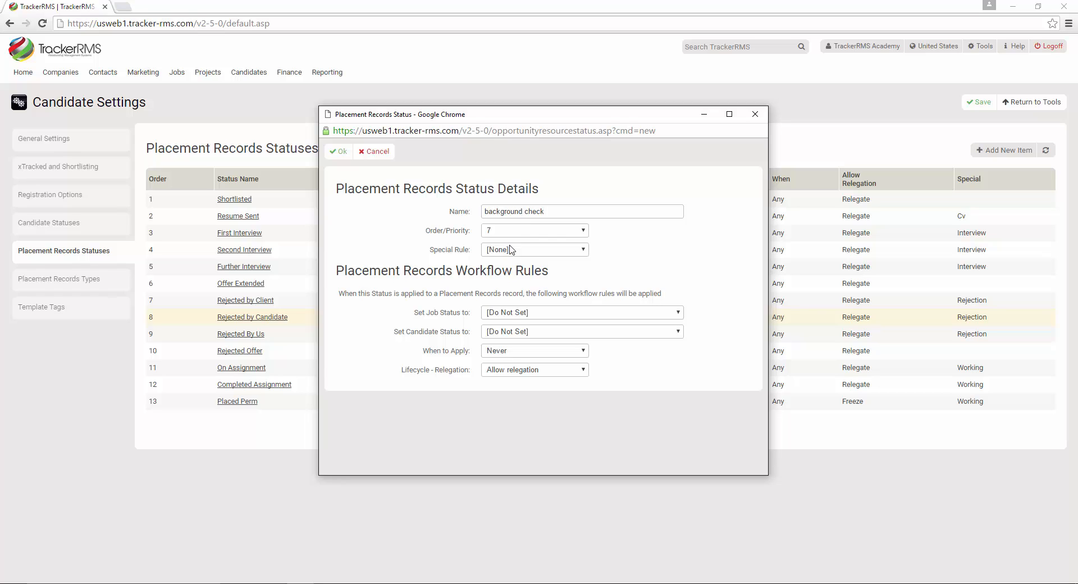
Step: Set the background check status to apply at Any time and freeze once status is reached, and save it
{"action": "left_click", "coordinate": [510, 351]}
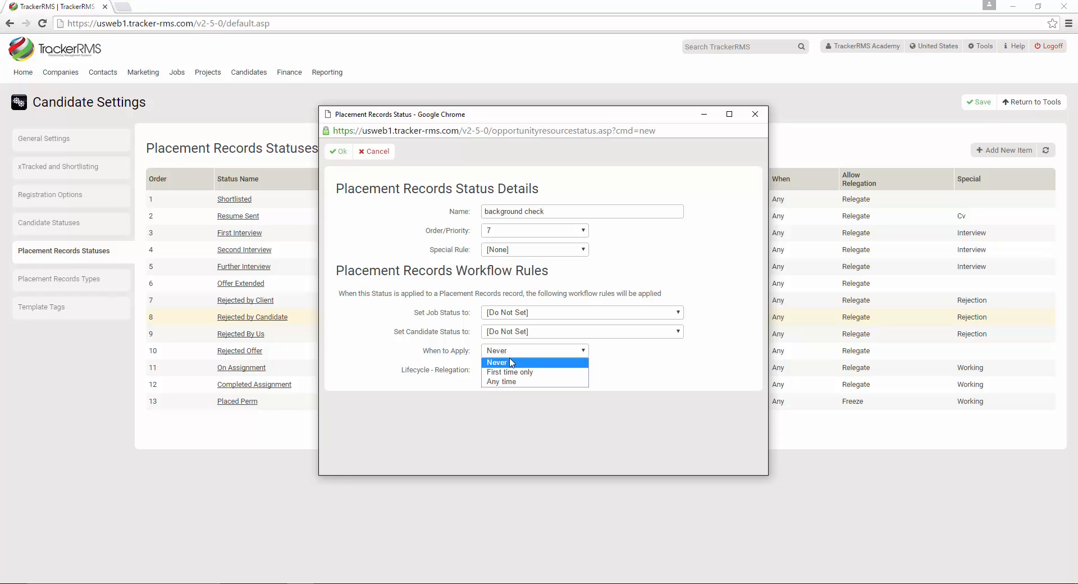
{"action": "left_click", "coordinate": [507, 381]}
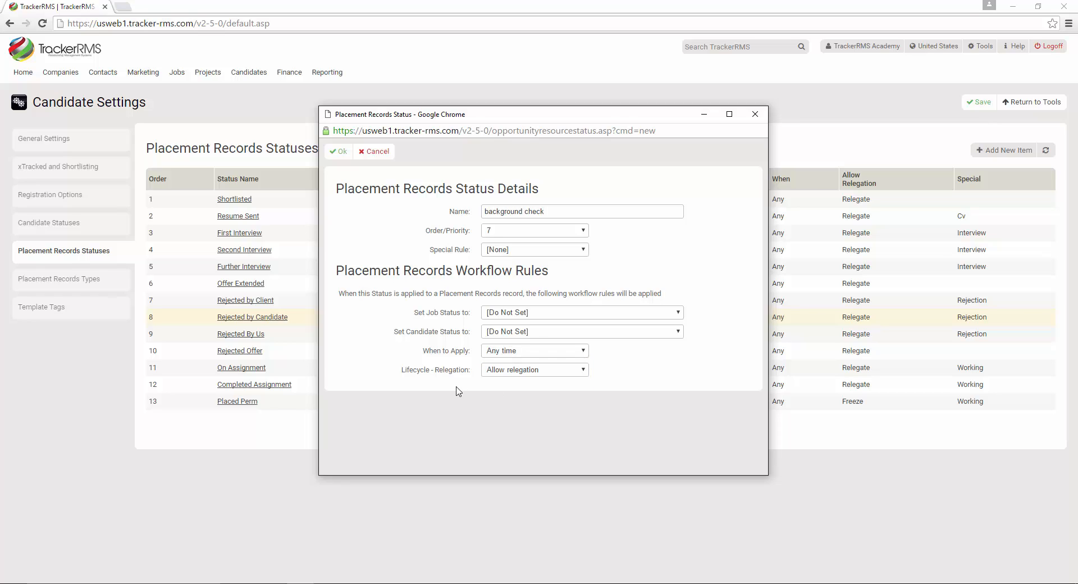
{"action": "left_click", "coordinate": [510, 371]}
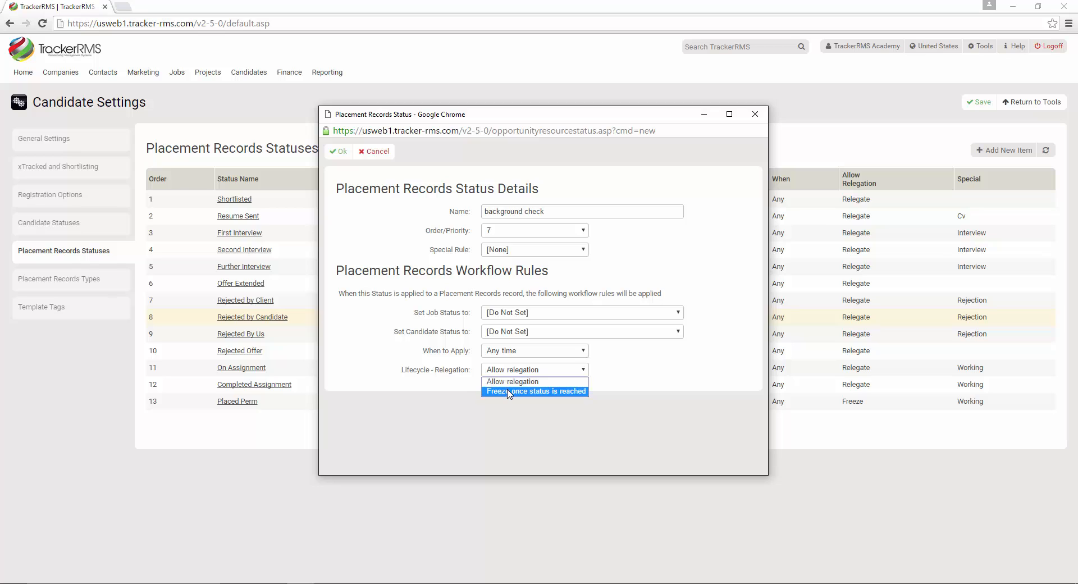
{"action": "left_click", "coordinate": [510, 391]}
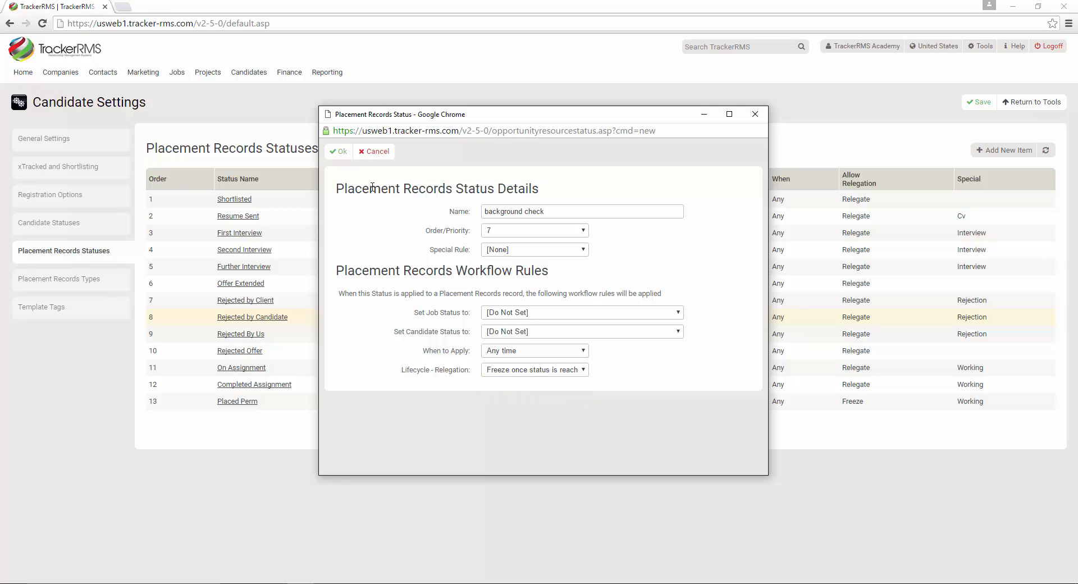
{"action": "left_click", "coordinate": [337, 152]}
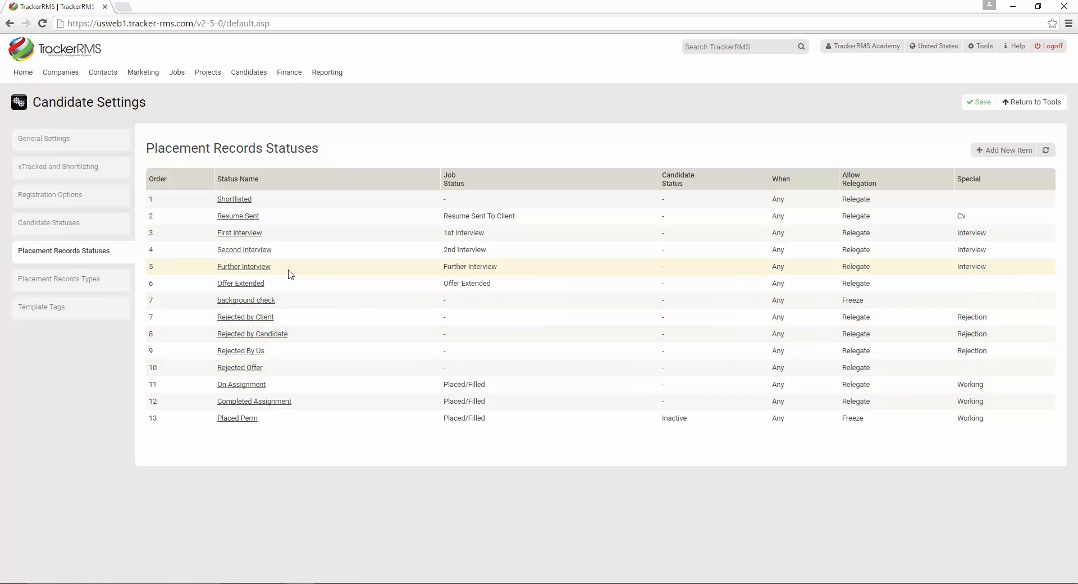
Step: Set the order of the Rejected by Client placement status to 8 and save it
{"action": "left_click", "coordinate": [254, 318]}
{"action": "left_click", "coordinate": [505, 230]}
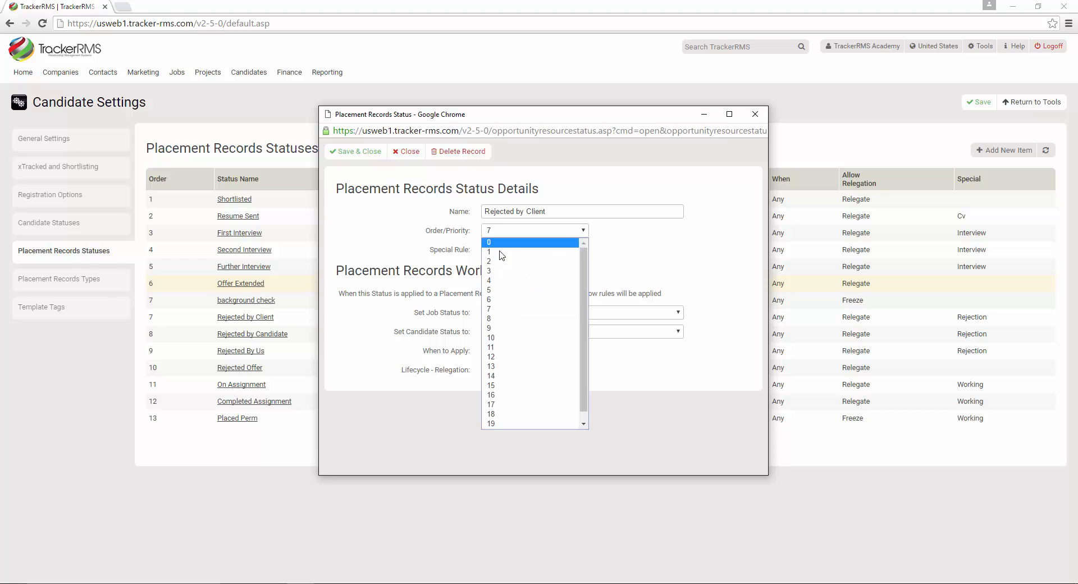
{"action": "left_click", "coordinate": [507, 311]}
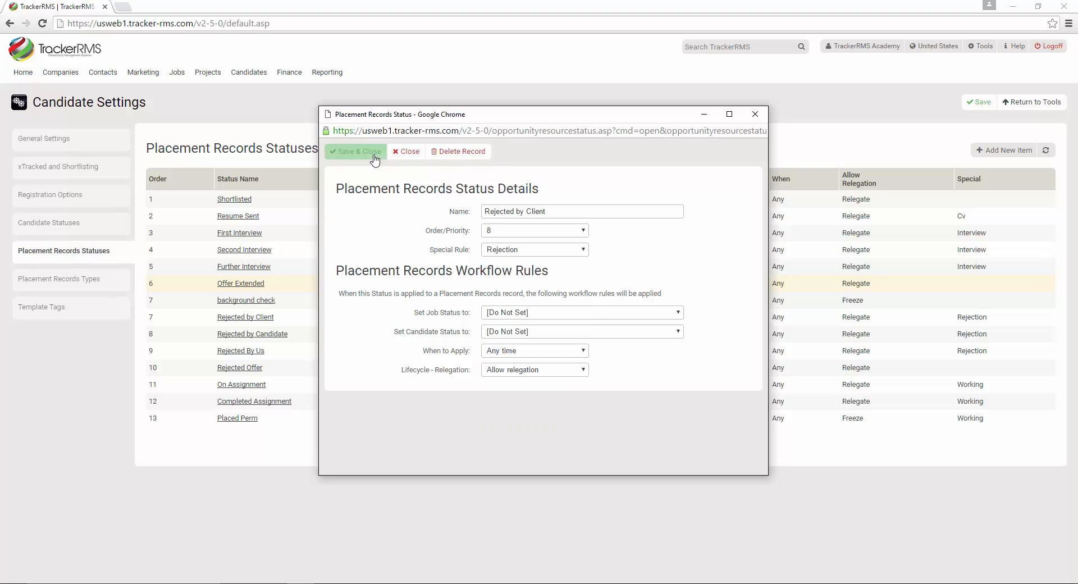
{"action": "left_click", "coordinate": [353, 152]}
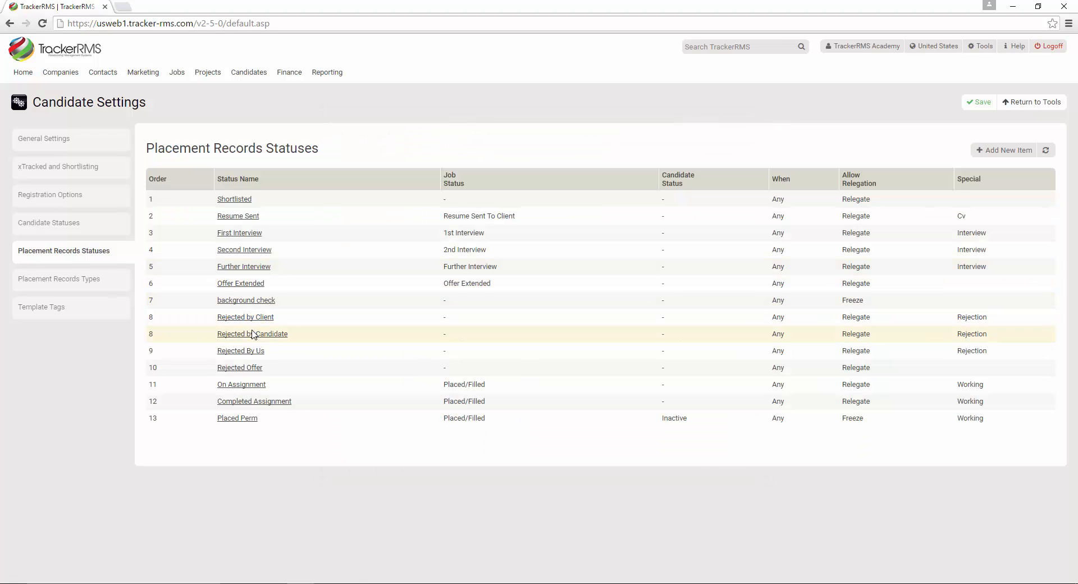
Step: Set the order of the Rejected by Candidate placement status to 9 and save it
{"action": "left_click", "coordinate": [254, 333]}
{"action": "left_click", "coordinate": [531, 231]}
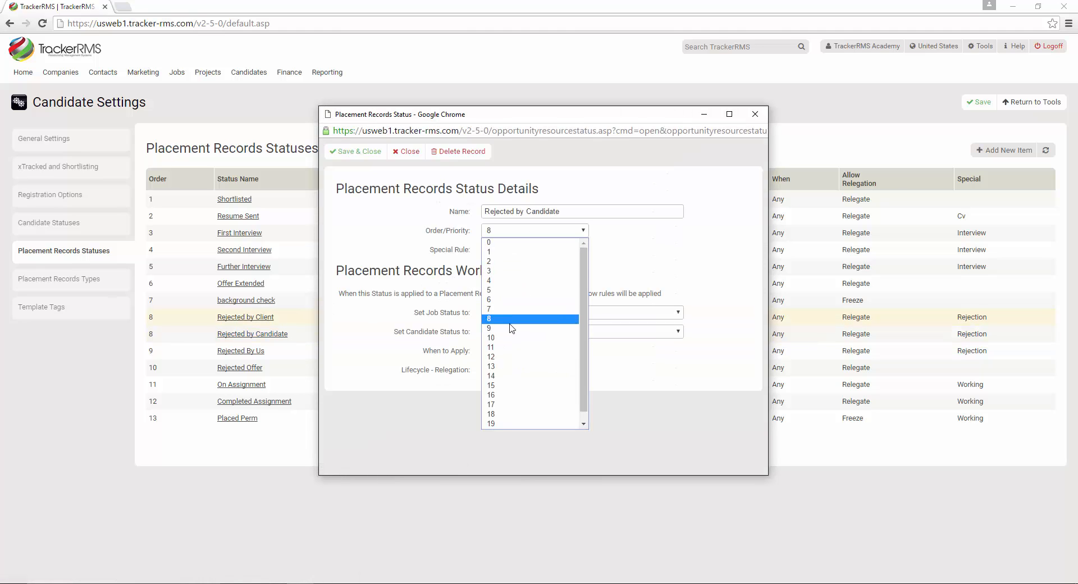
{"action": "left_click", "coordinate": [509, 328]}
{"action": "left_click", "coordinate": [357, 152]}
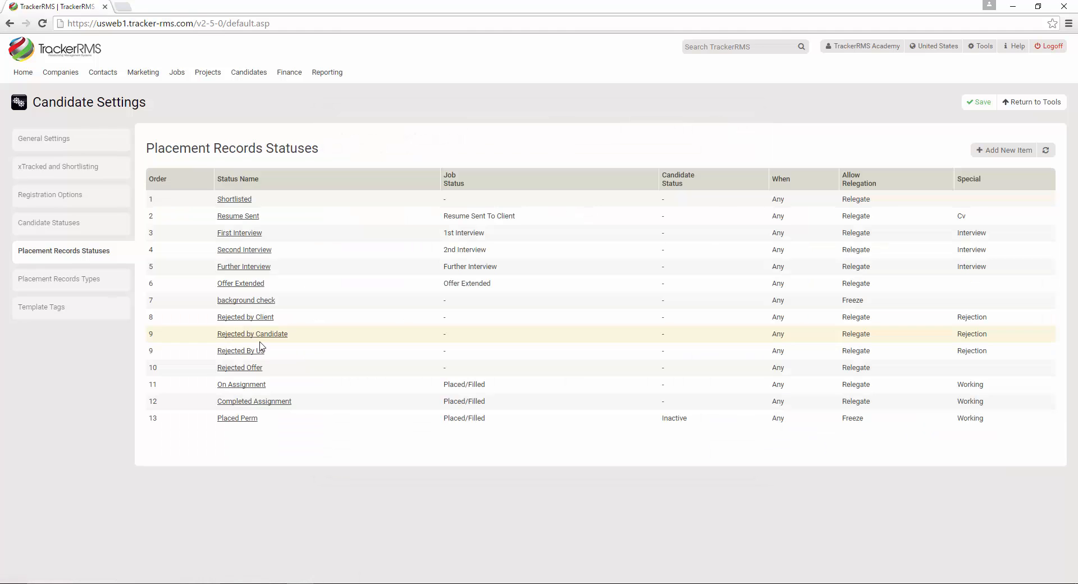
Step: Set the order of the Rejected By Us placement status to 10 and save it
{"action": "left_click", "coordinate": [248, 351]}
{"action": "left_click", "coordinate": [497, 235]}
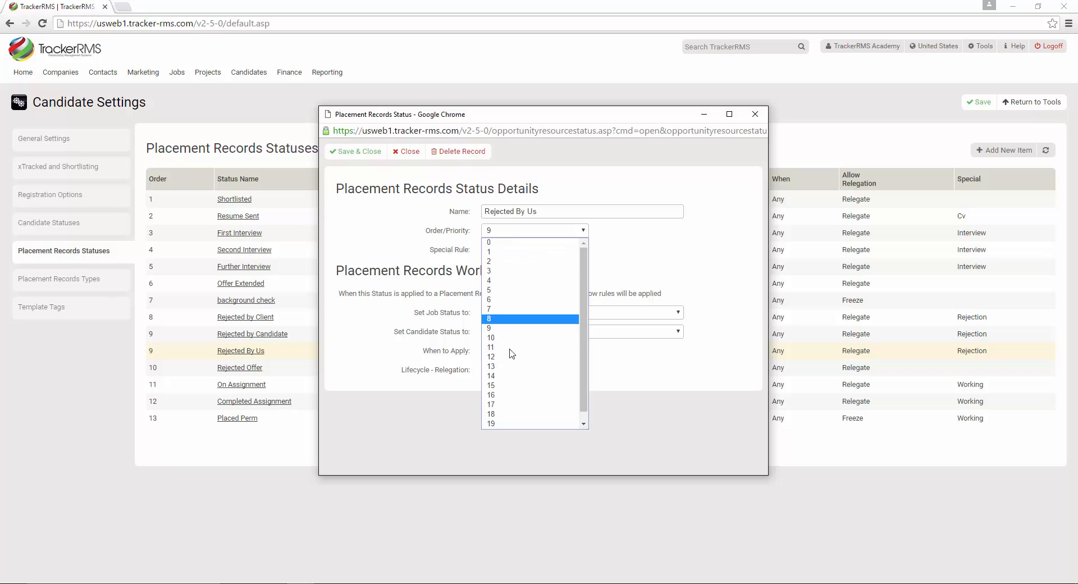
{"action": "left_click", "coordinate": [507, 342]}
{"action": "left_click", "coordinate": [358, 157]}
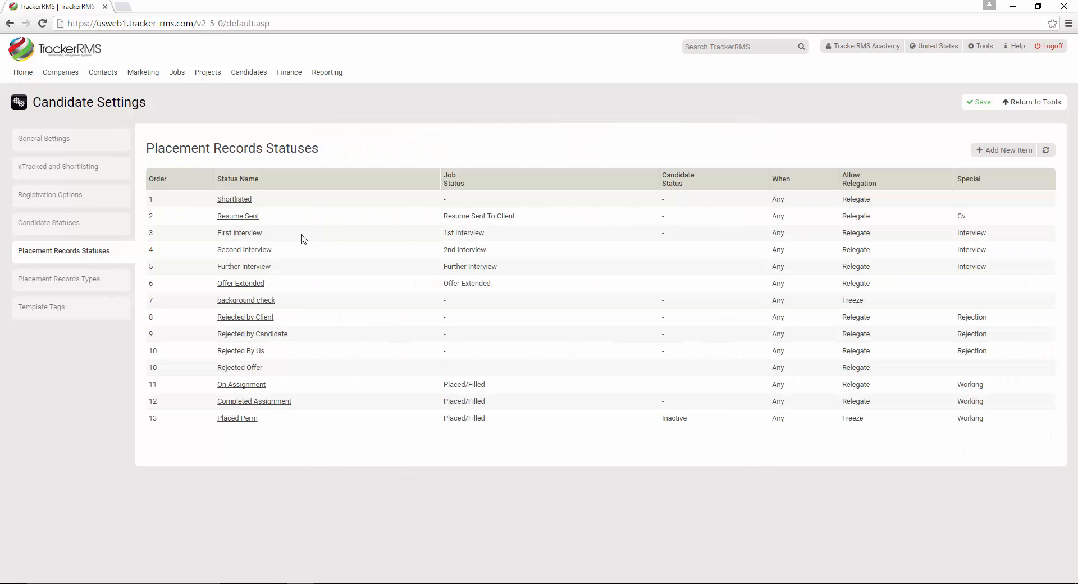
Step: Set the order of the Rejected Offer placement status to 11 and save it
{"action": "left_click", "coordinate": [240, 368]}
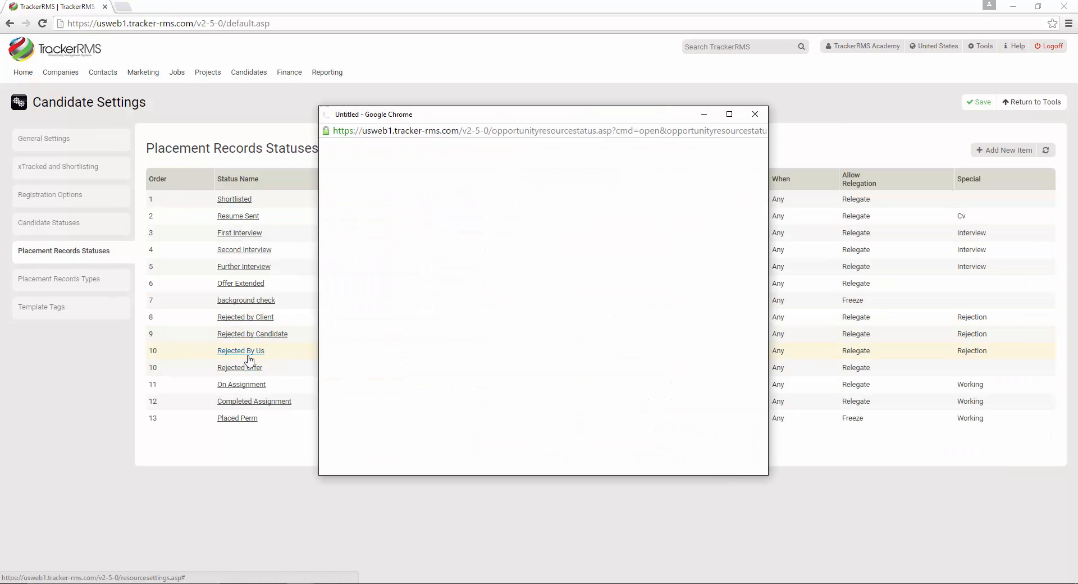
{"action": "left_click", "coordinate": [497, 231]}
{"action": "left_click", "coordinate": [496, 347]}
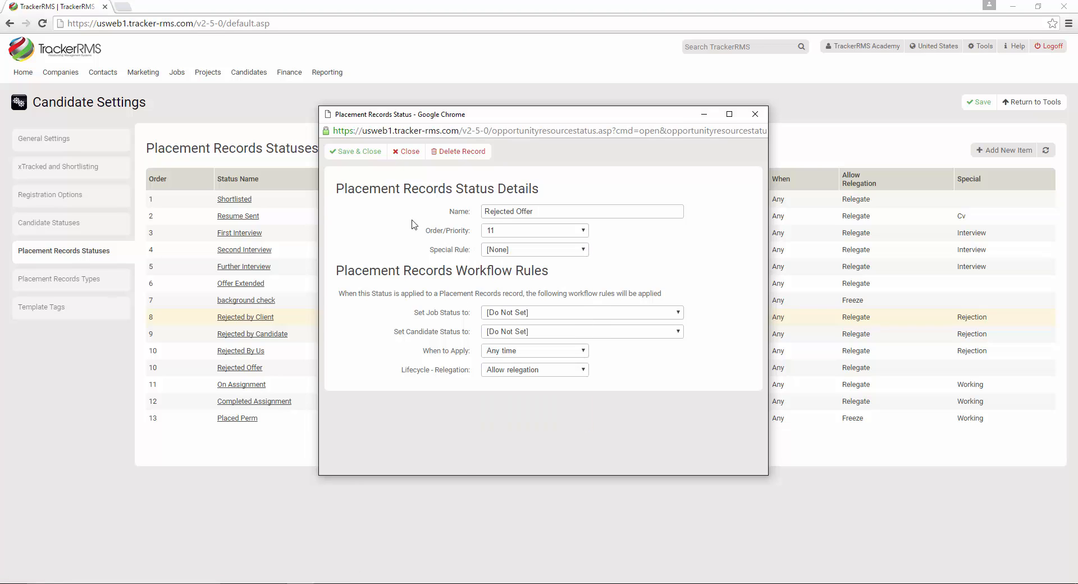
{"action": "left_click", "coordinate": [359, 152]}
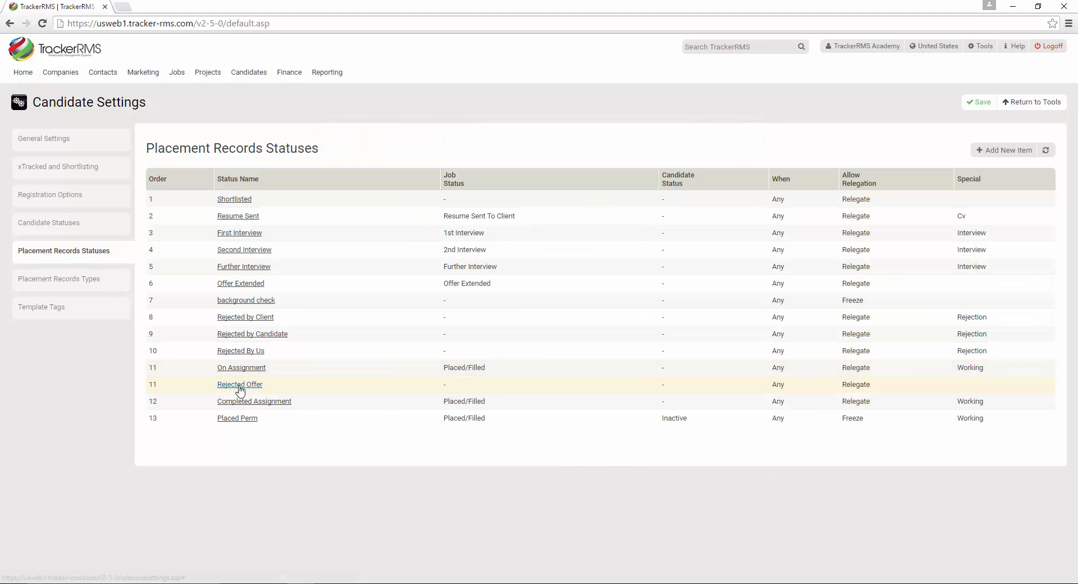
Step: Set the order of the On Assignment placement status to 12 and save it
{"action": "left_click", "coordinate": [241, 368]}
{"action": "left_click", "coordinate": [528, 232]}
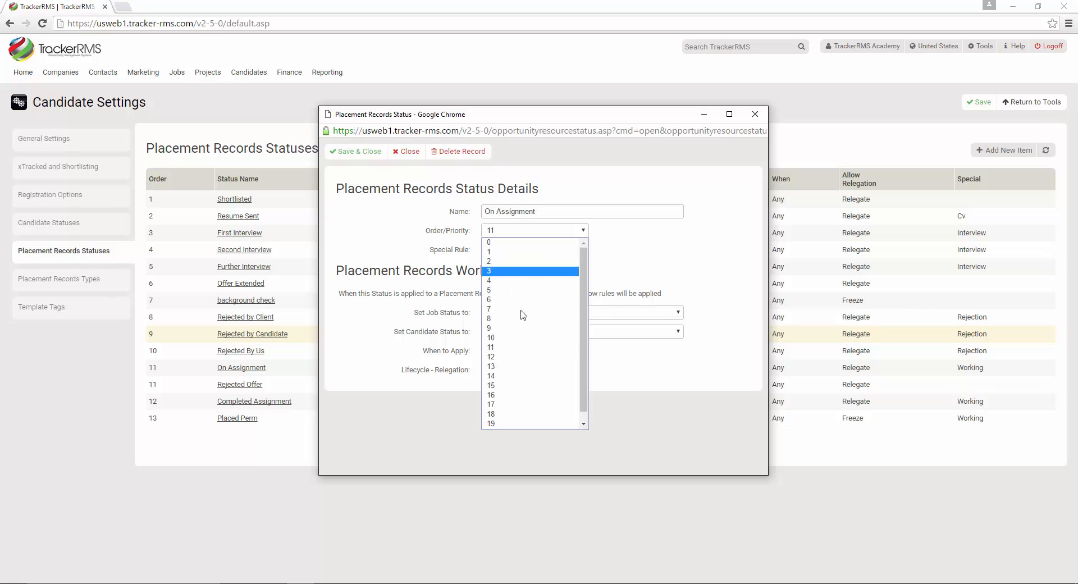
{"action": "left_click", "coordinate": [510, 350]}
{"action": "left_click", "coordinate": [355, 152]}
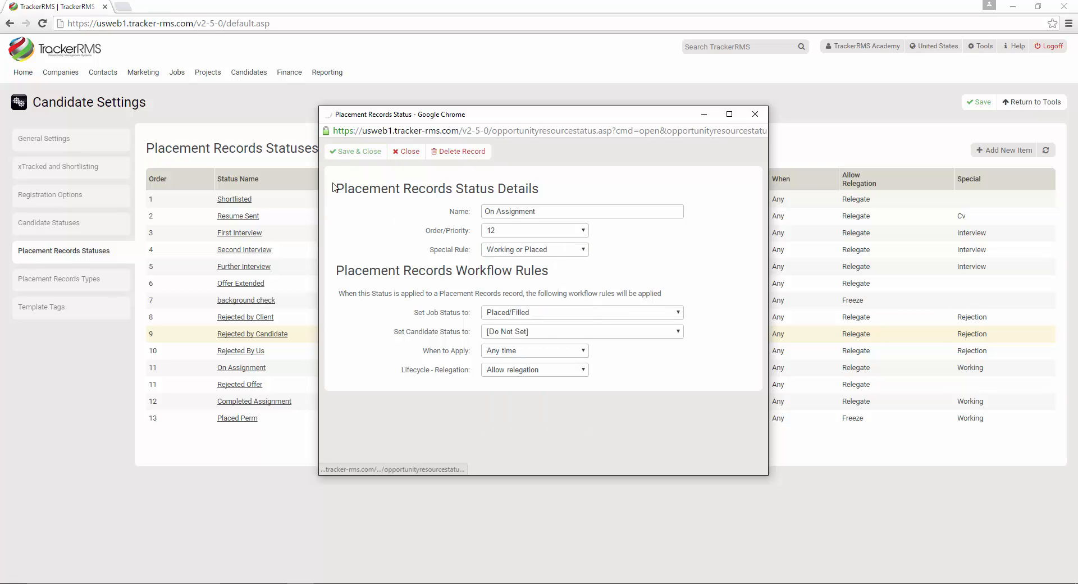
Step: Set the order of the Completed Assignment placement status to 13 and save it
{"action": "left_click", "coordinate": [251, 402]}
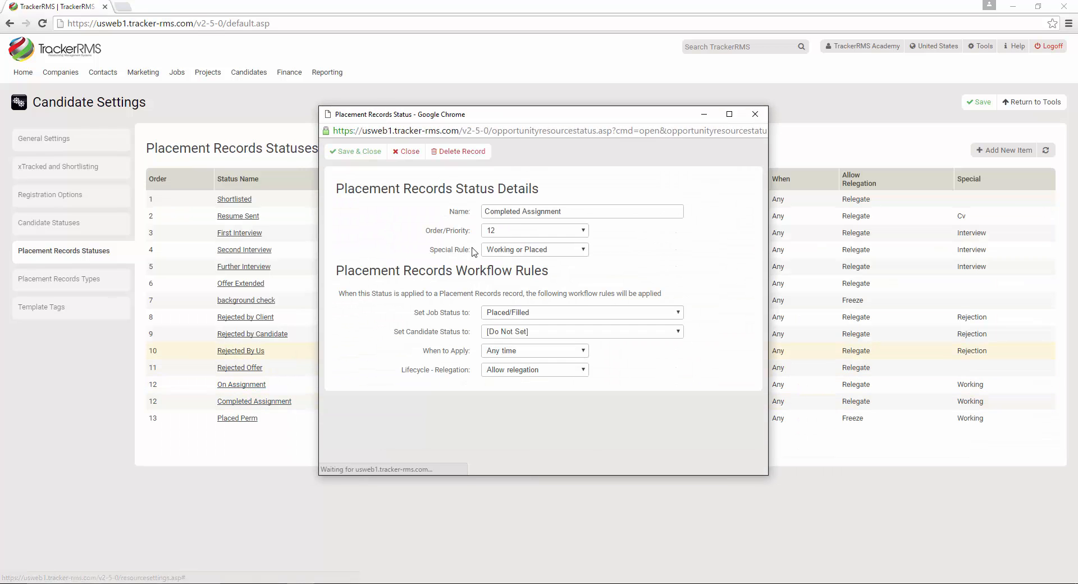
{"action": "left_click", "coordinate": [502, 231]}
{"action": "left_click", "coordinate": [500, 363]}
{"action": "left_click", "coordinate": [360, 152]}
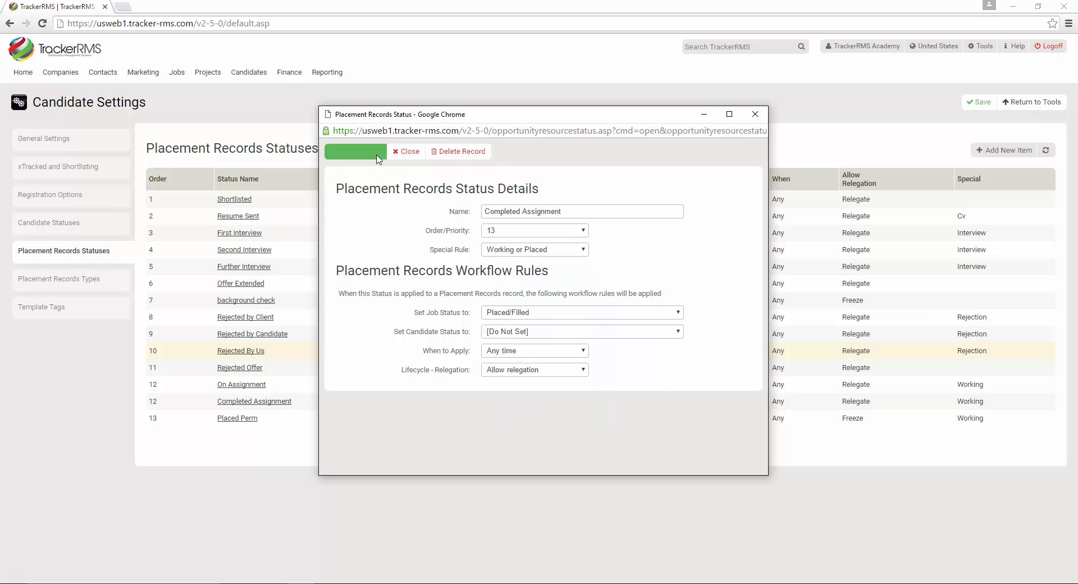
Step: Set the order of the Placed Perm placement status to 14 and save it
{"action": "left_click", "coordinate": [241, 419]}
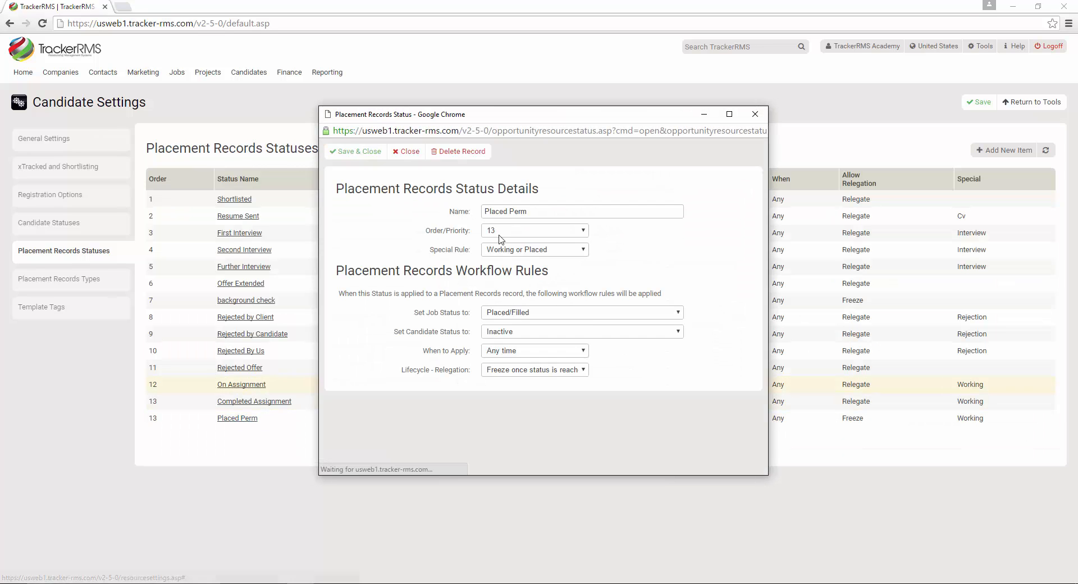
{"action": "left_click", "coordinate": [507, 231]}
{"action": "left_click", "coordinate": [502, 385]}
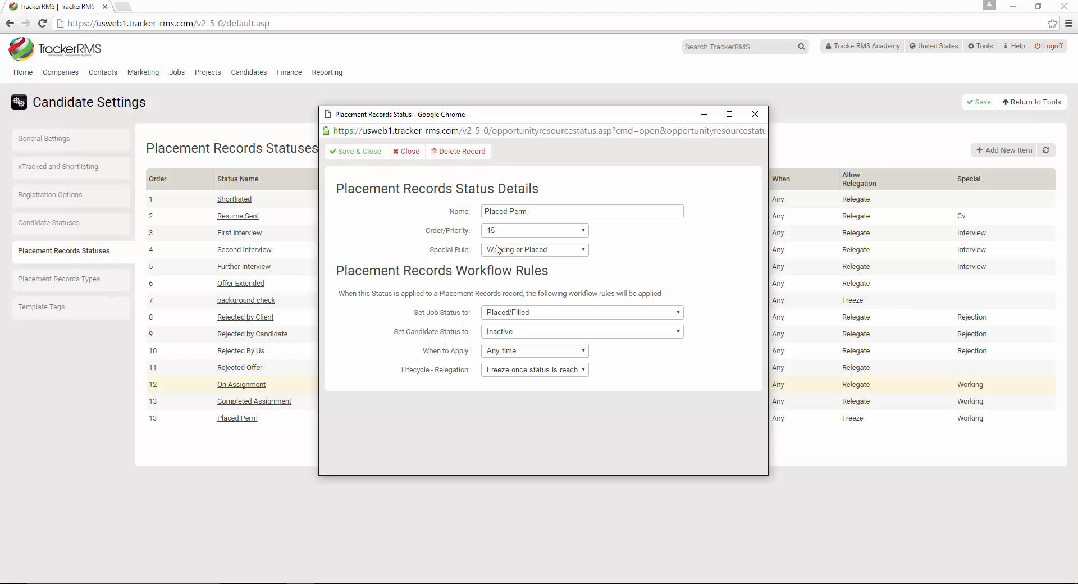
{"action": "left_click", "coordinate": [500, 235]}
{"action": "left_click", "coordinate": [503, 377]}
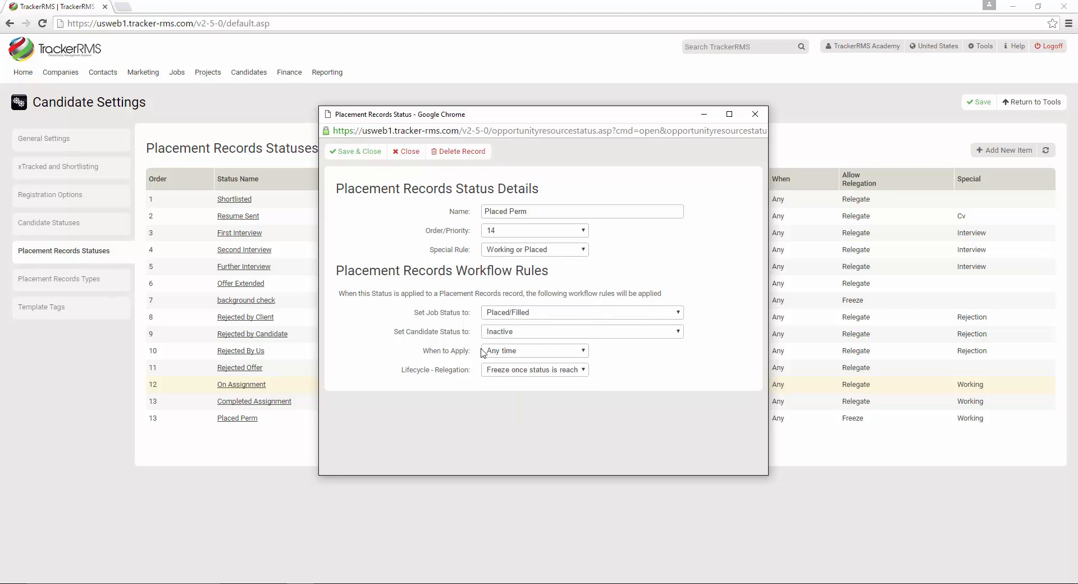
{"action": "left_click", "coordinate": [365, 152]}
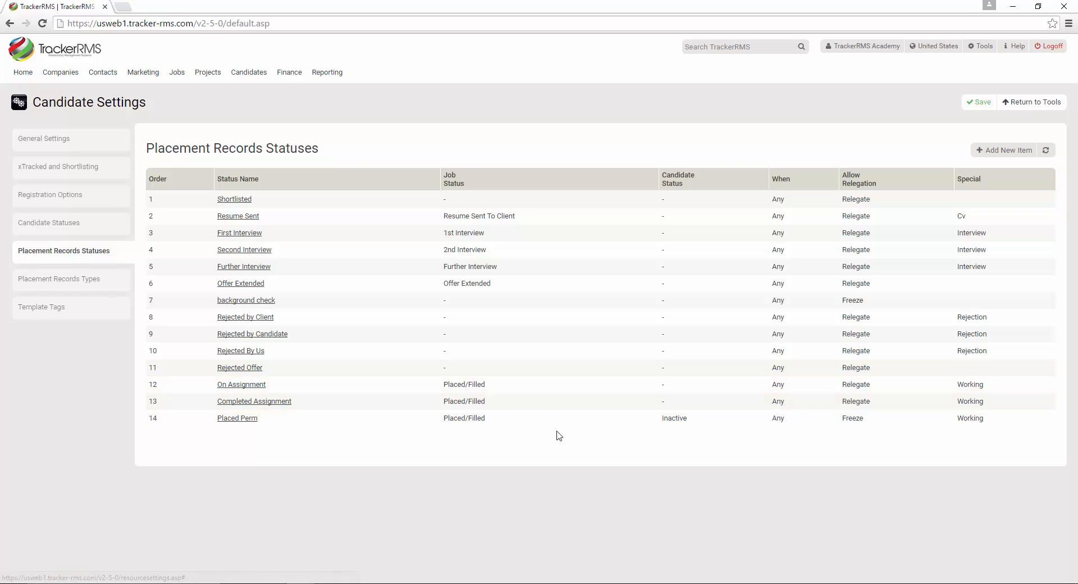
Step: Make the On Assignment placement status set the candidate status to Inactive, and save it
{"action": "left_click", "coordinate": [249, 386]}
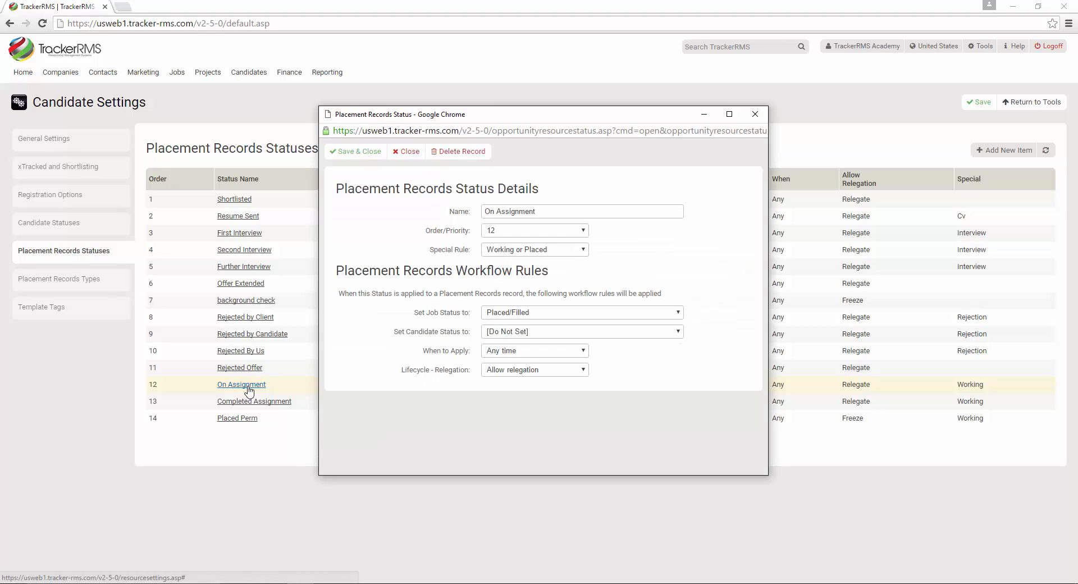
{"action": "left_click", "coordinate": [517, 333]}
{"action": "left_click", "coordinate": [517, 363]}
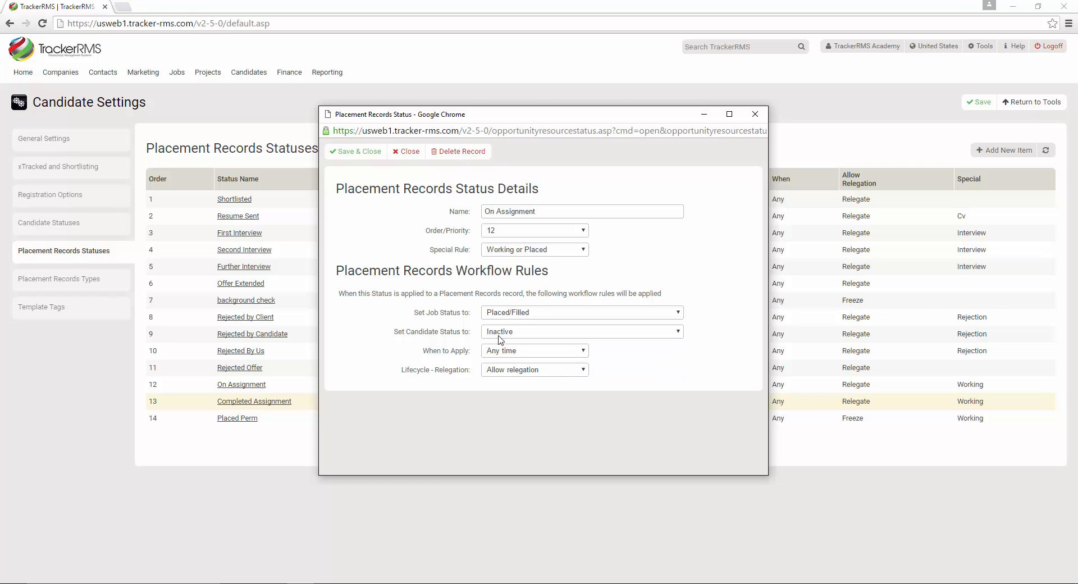
{"action": "left_click", "coordinate": [352, 149]}
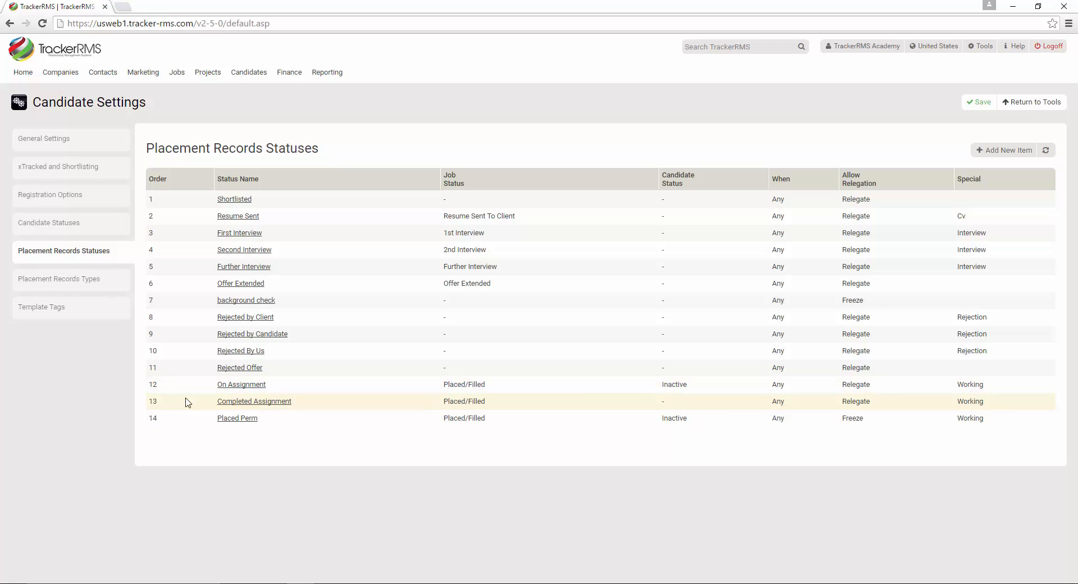
Step: Add a candidate status named On Assignment, choose its active status, and confirm it
{"action": "left_click", "coordinate": [69, 228]}
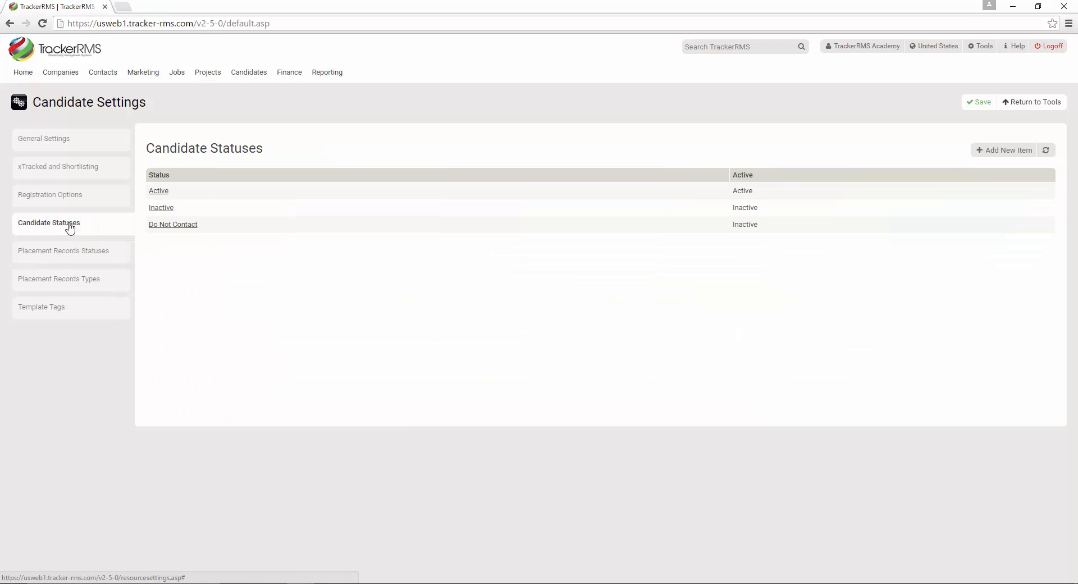
{"action": "left_click", "coordinate": [999, 160]}
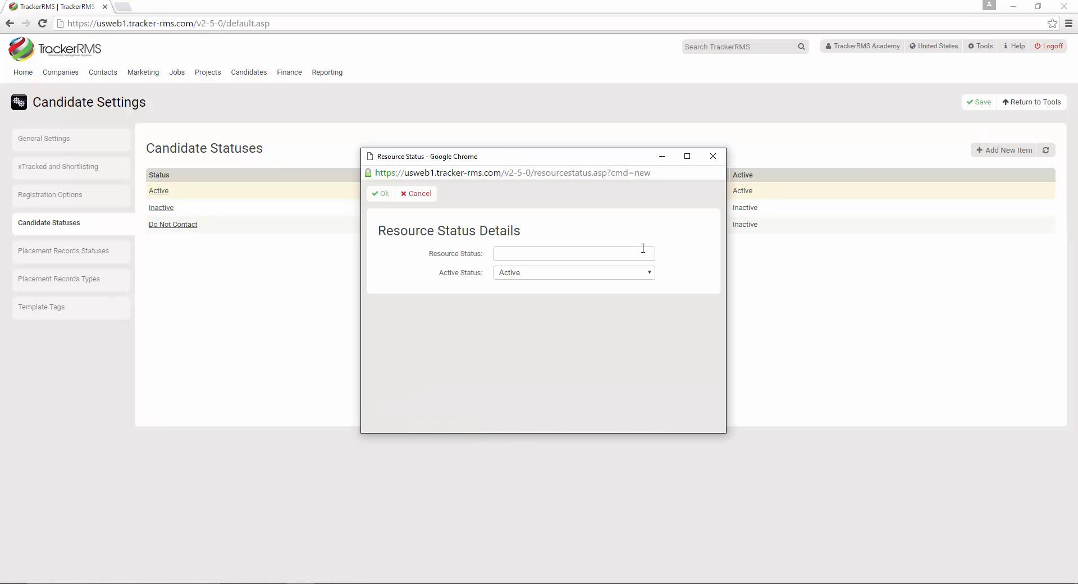
{"action": "type", "text": "On Assignment"}
{"action": "left_click", "coordinate": [539, 274]}
{"action": "left_click", "coordinate": [533, 294]}
{"action": "left_click", "coordinate": [382, 194]}
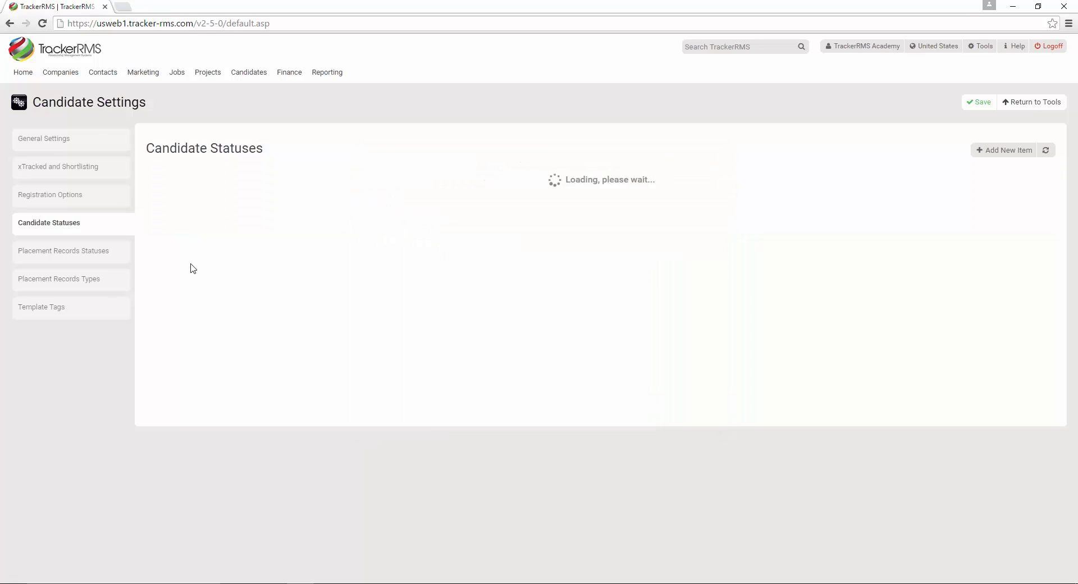
Step: Make the On Assignment placement status set the candidate status to On Assignment, and save it
{"action": "left_click", "coordinate": [66, 252]}
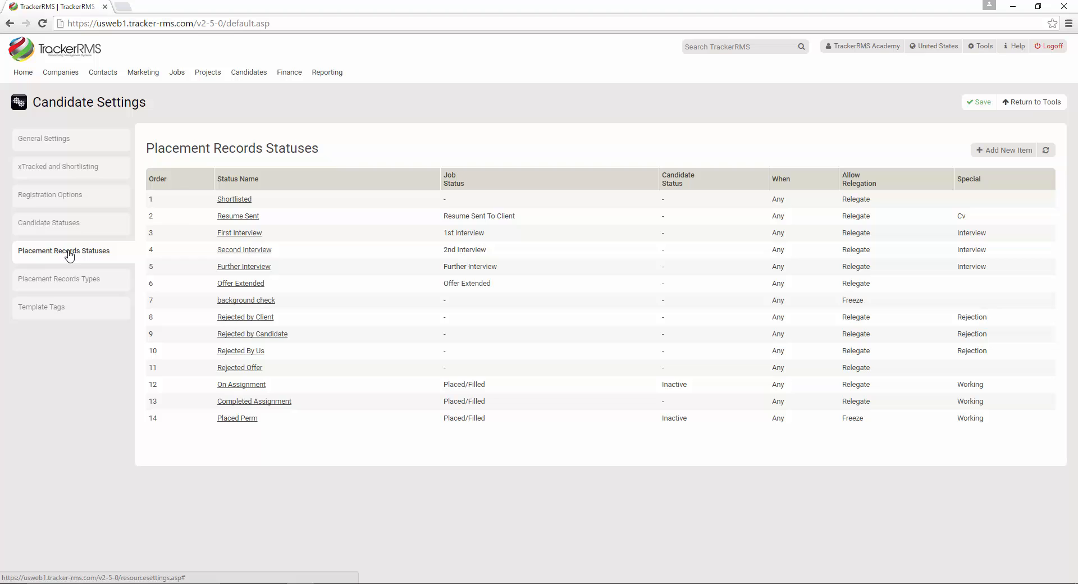
{"action": "left_click", "coordinate": [242, 386]}
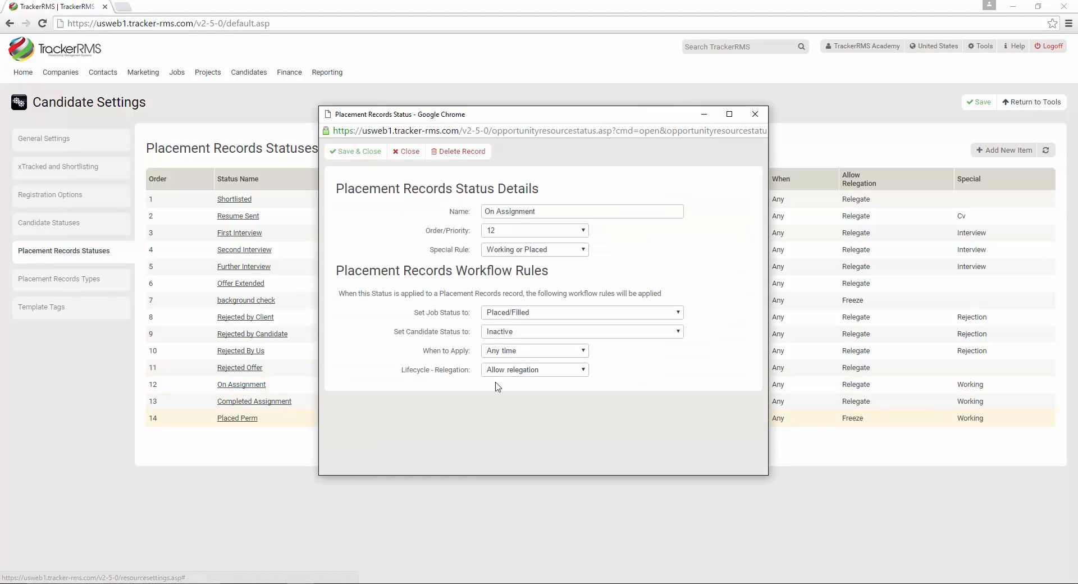
{"action": "left_click", "coordinate": [512, 333]}
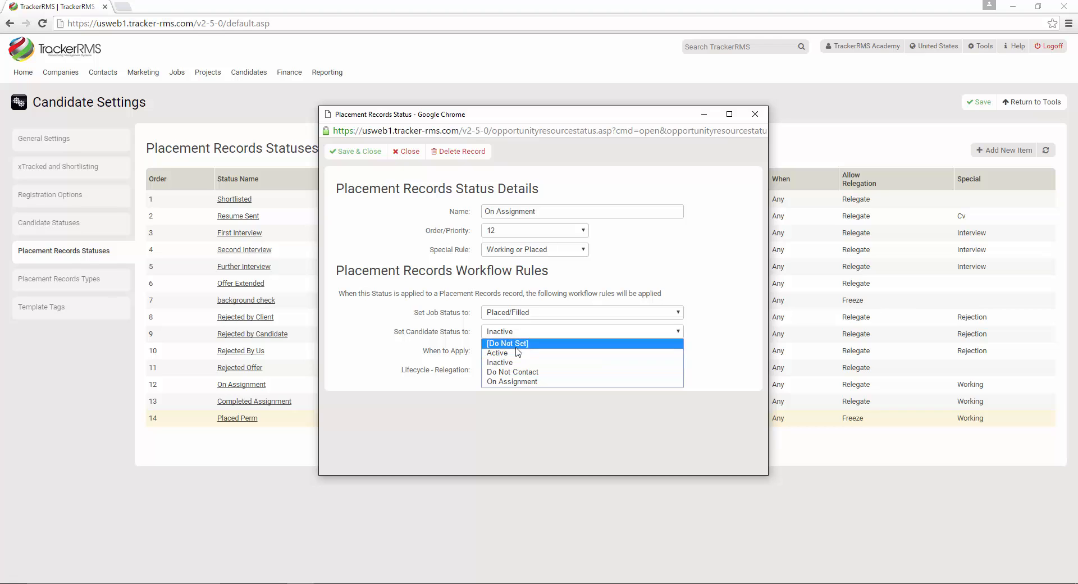
{"action": "left_click", "coordinate": [521, 385]}
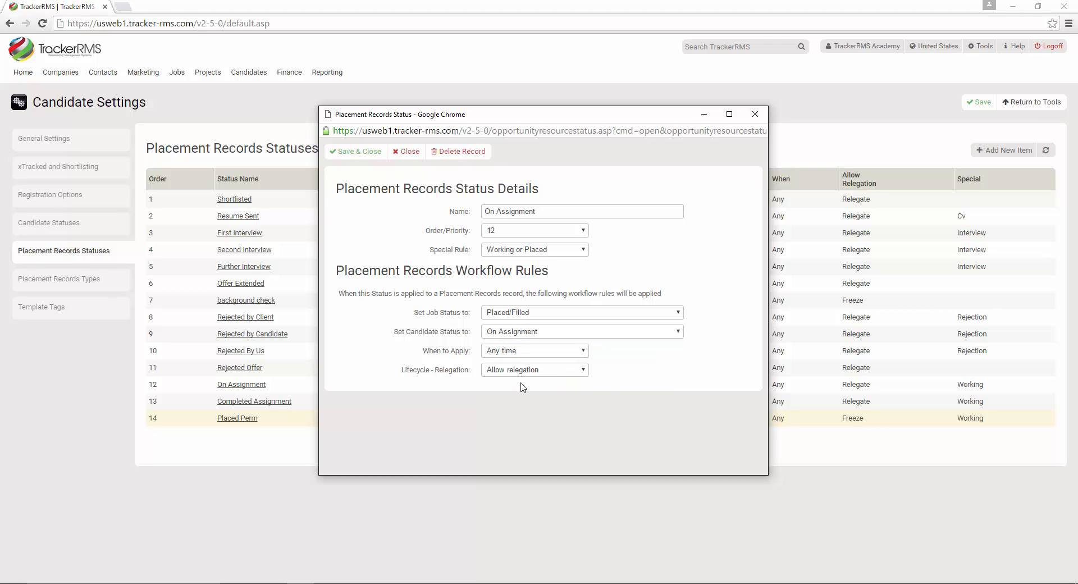
{"action": "left_click", "coordinate": [344, 152]}
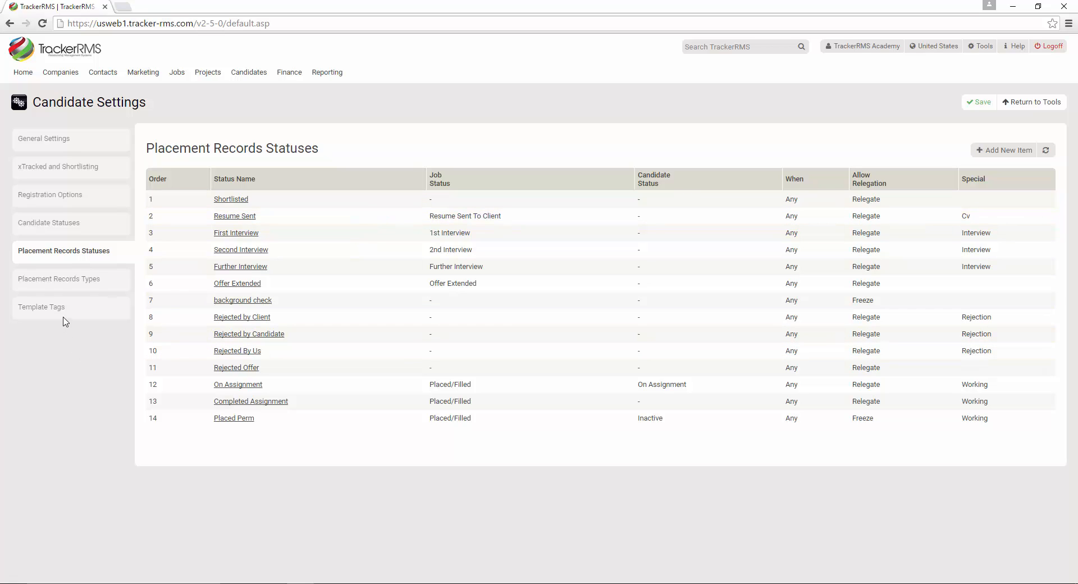
Step: Review the placement records types and the option for adding a new type
{"action": "left_click", "coordinate": [68, 287]}
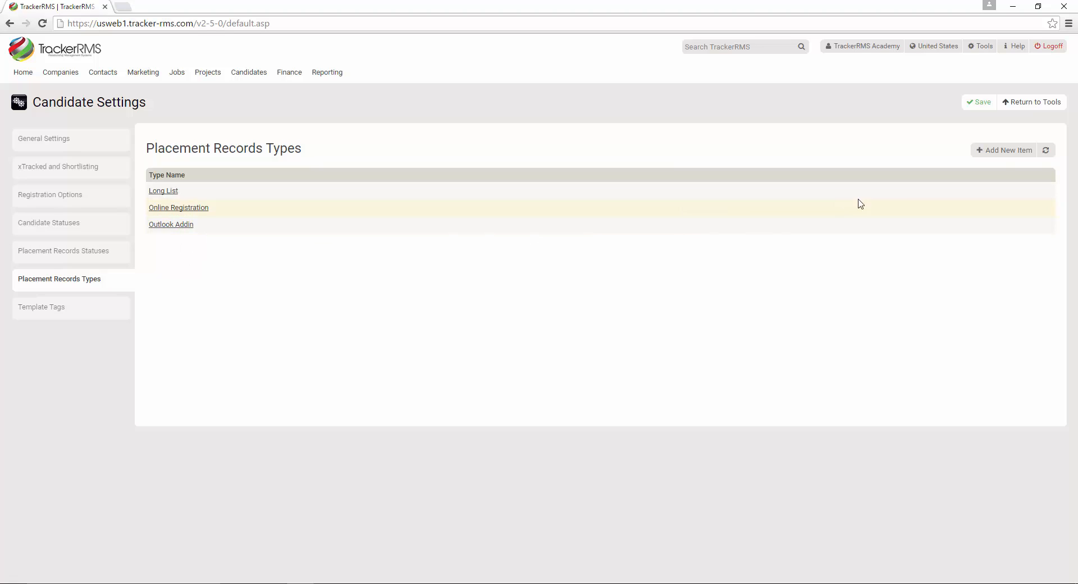
{"action": "left_click", "coordinate": [1014, 156]}
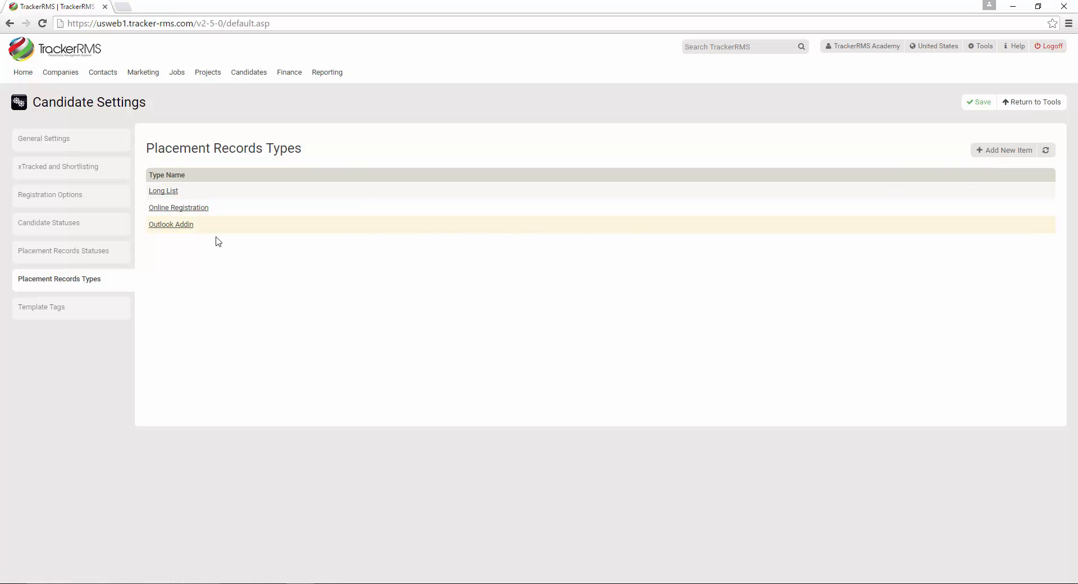
Step: Add the Date of Birth field to the template tags for candidate resource summaries
{"action": "left_click", "coordinate": [65, 314]}
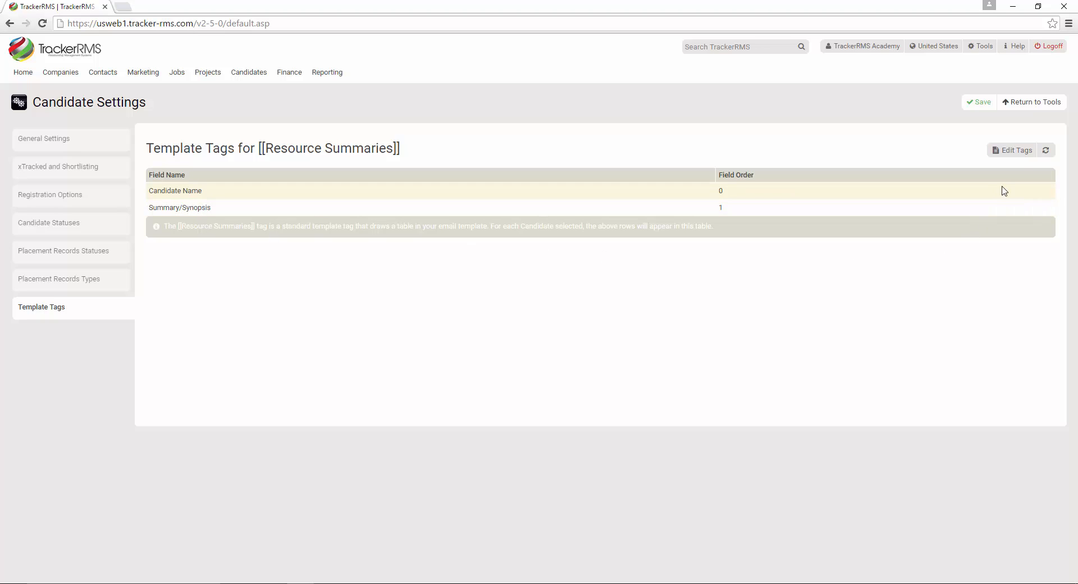
{"action": "left_click", "coordinate": [1019, 154]}
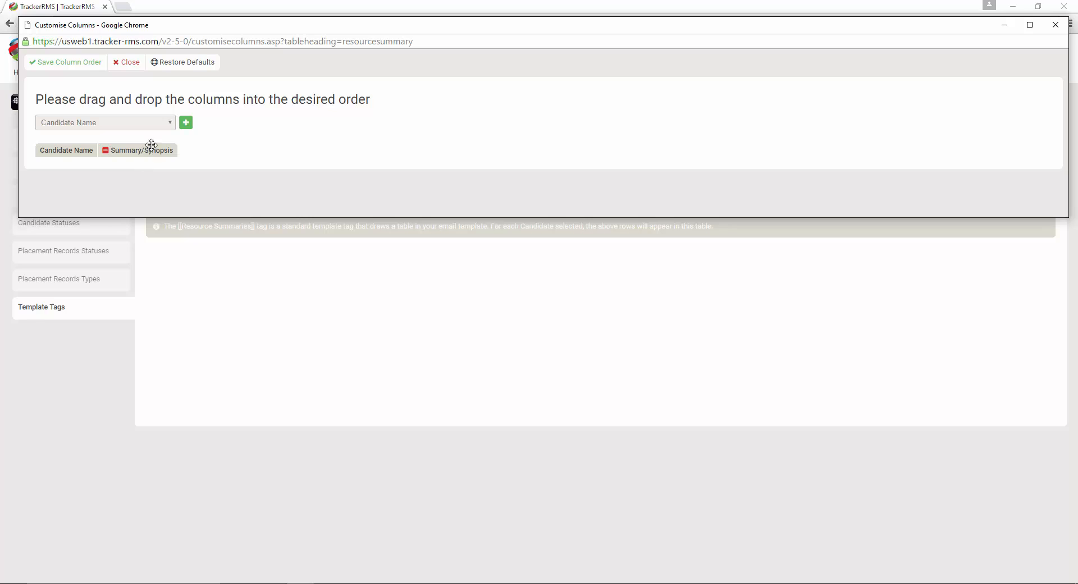
{"action": "left_click", "coordinate": [172, 124]}
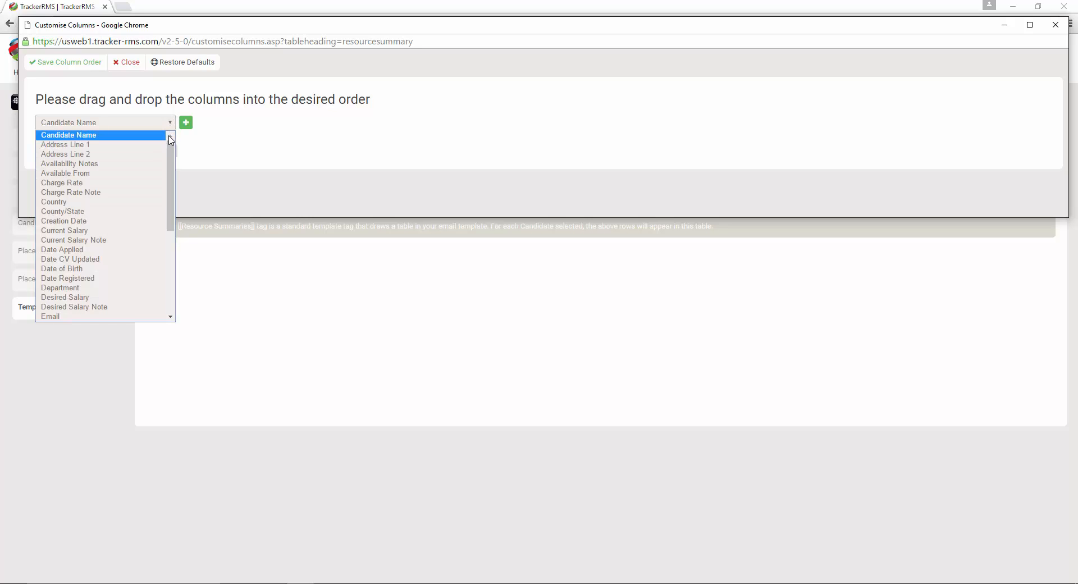
{"action": "left_click_drag", "start_coordinate": [173, 174], "coordinate": [174, 216]}
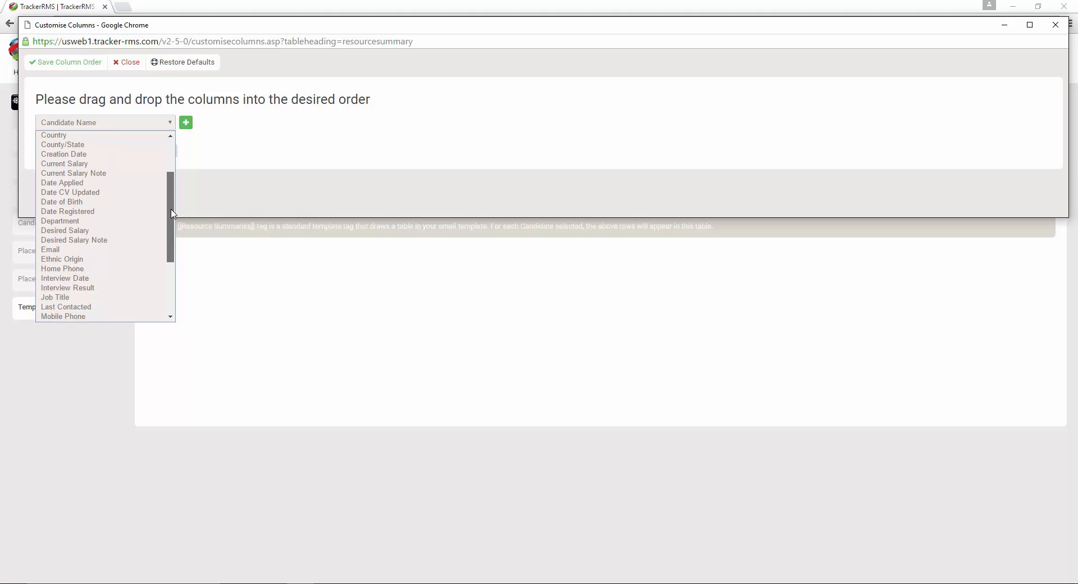
{"action": "left_click", "coordinate": [147, 202]}
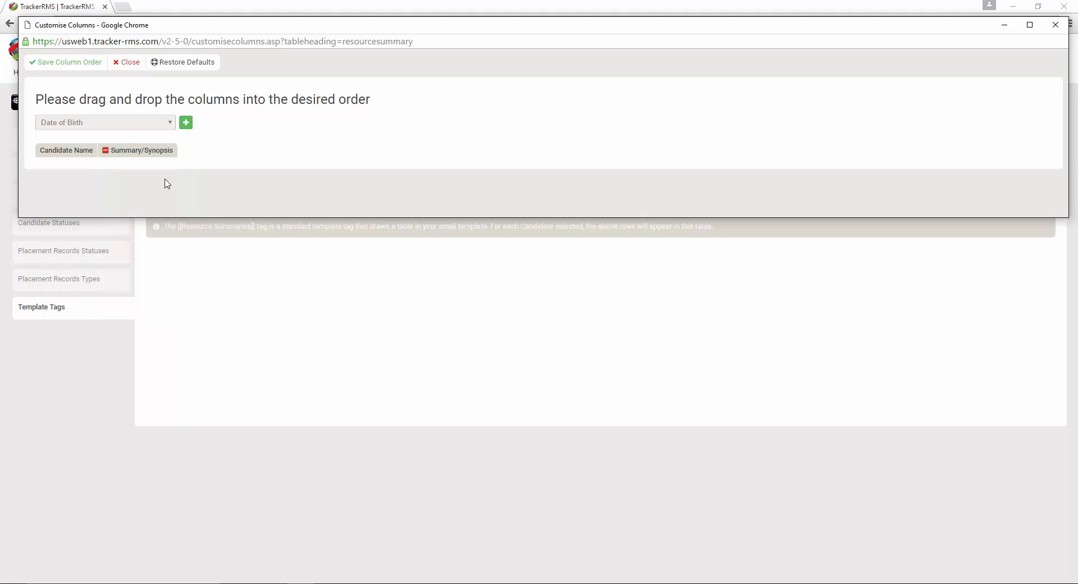
{"action": "left_click", "coordinate": [185, 128]}
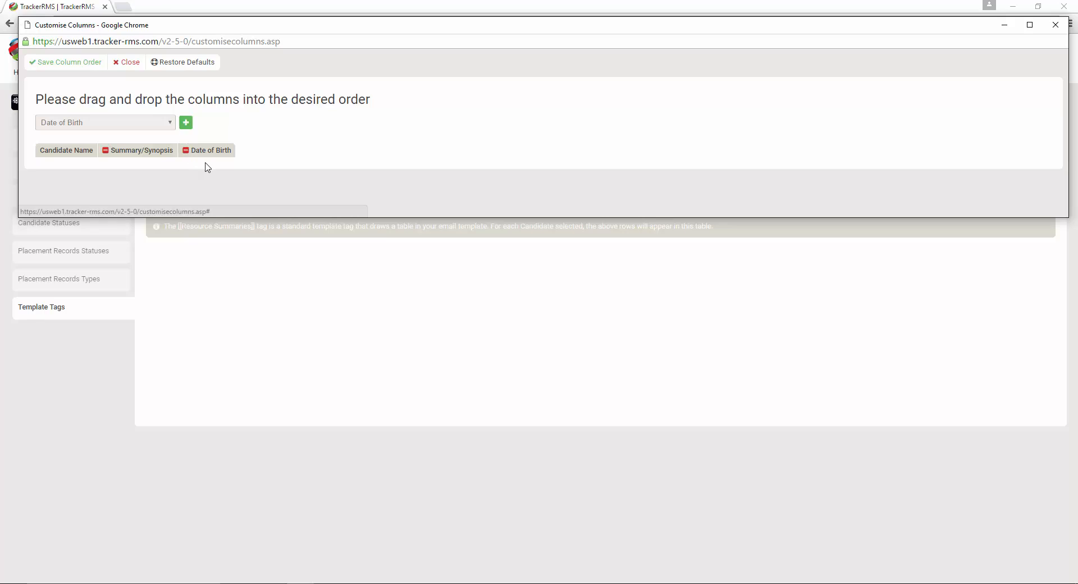
Step: Add the Desired Salary field to the resource summaries template tags and save the column order
{"action": "left_click", "coordinate": [140, 130]}
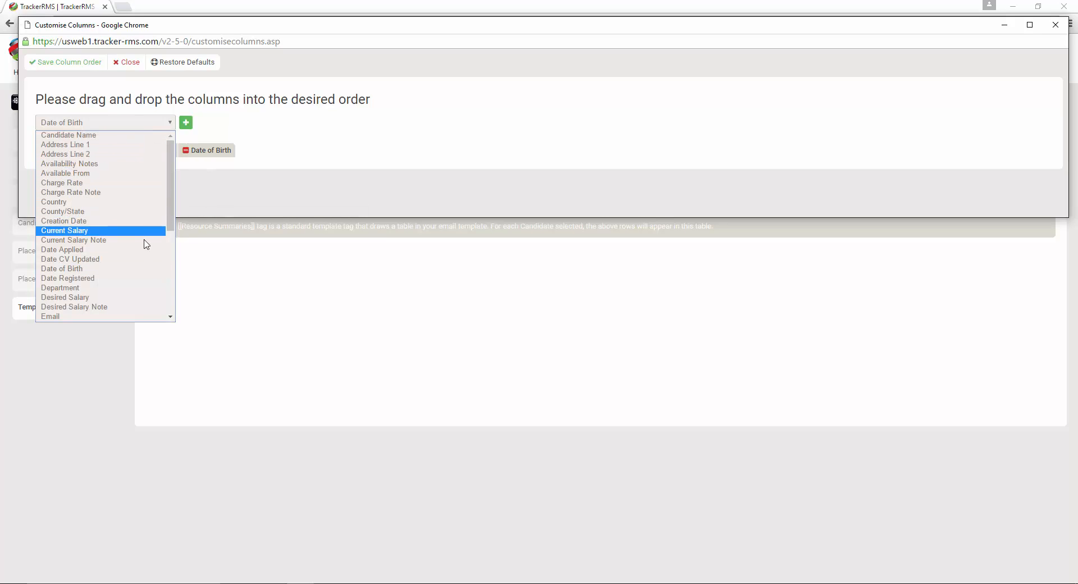
{"action": "left_click", "coordinate": [141, 297]}
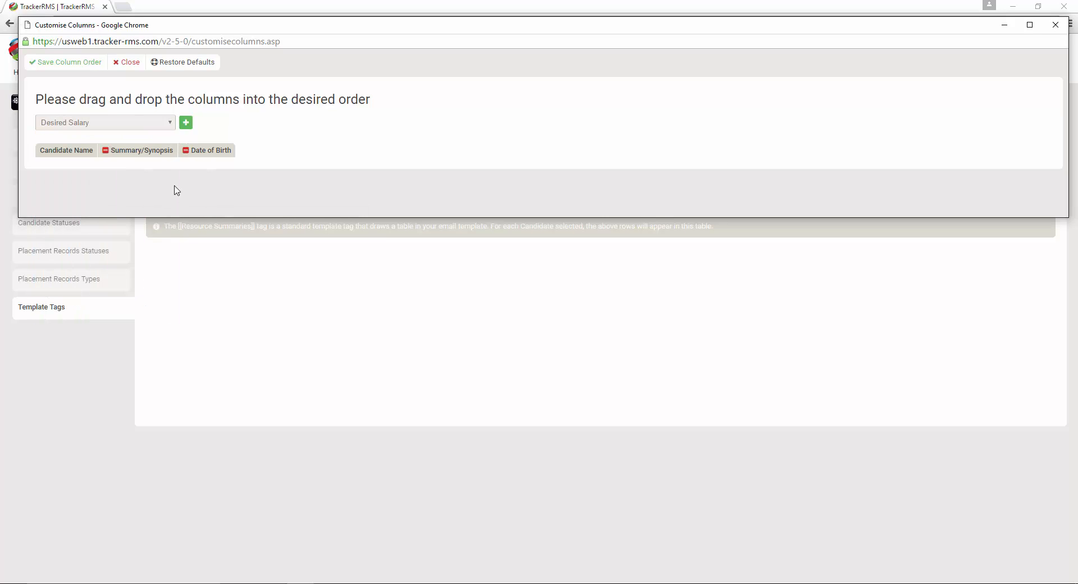
{"action": "left_click", "coordinate": [187, 127]}
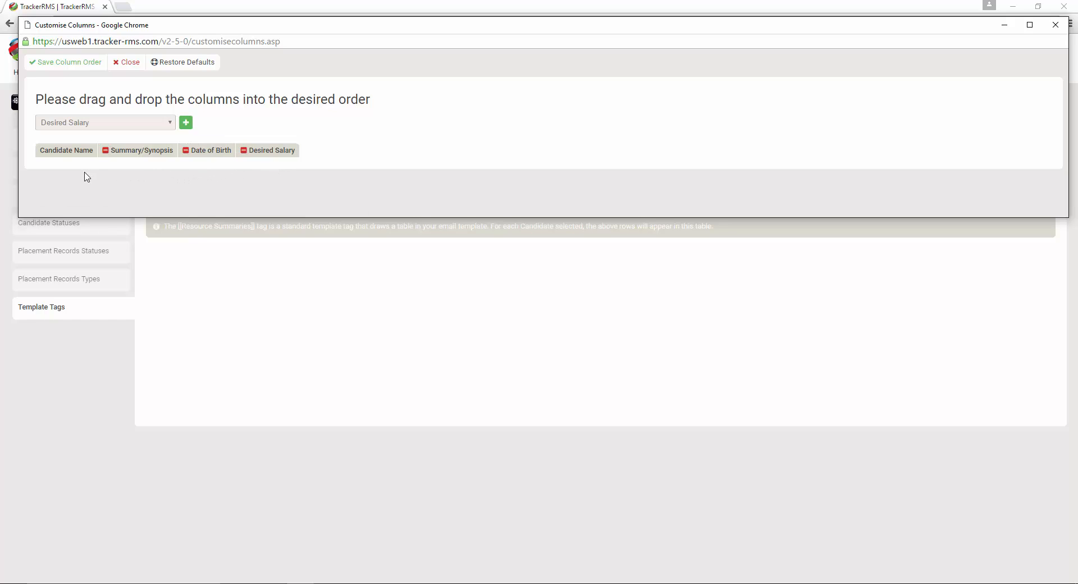
{"action": "left_click", "coordinate": [66, 62]}
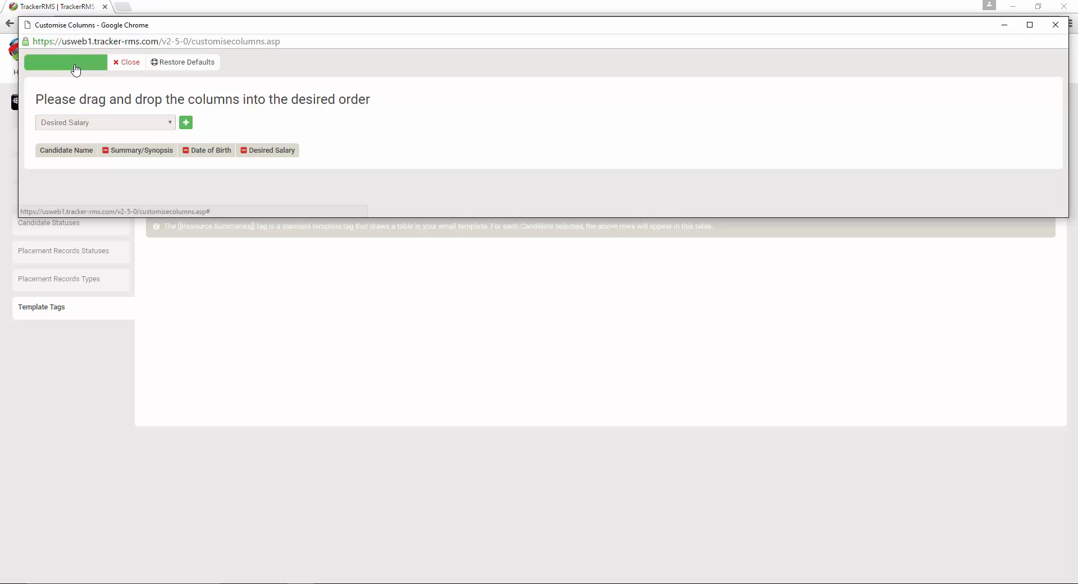
{"action": "mouse_move", "coordinate": [62, 72]}
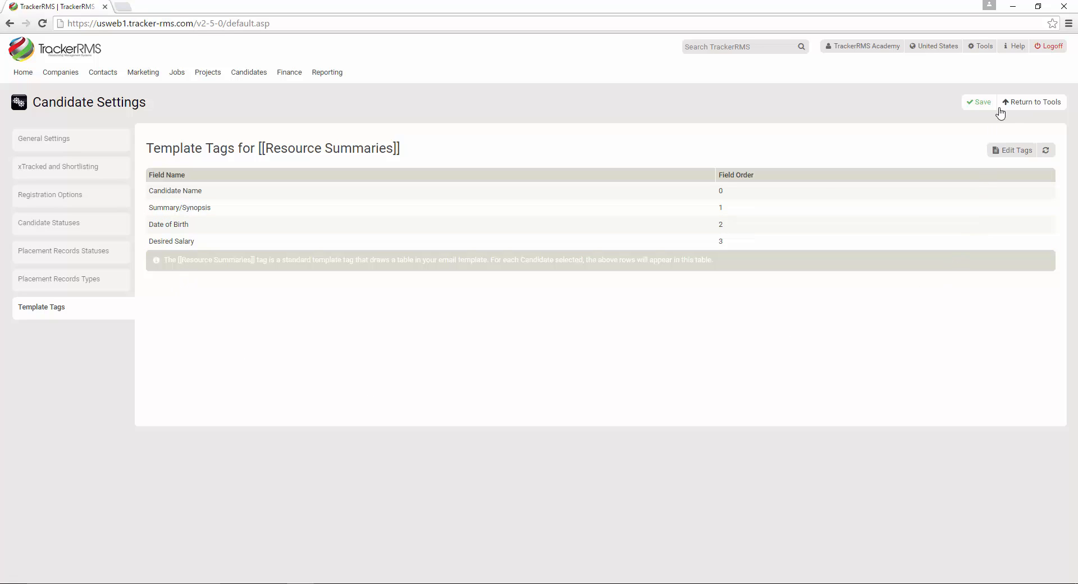
Step: Open the Territories & Currencies settings and review the default territory and default country options
{"action": "left_click", "coordinate": [980, 56]}
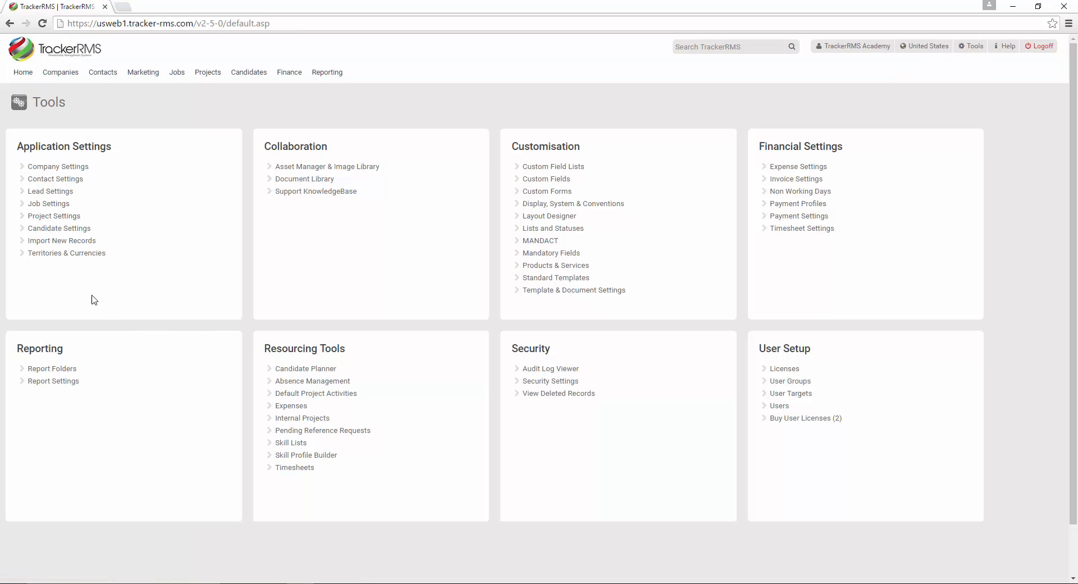
{"action": "left_click", "coordinate": [67, 254]}
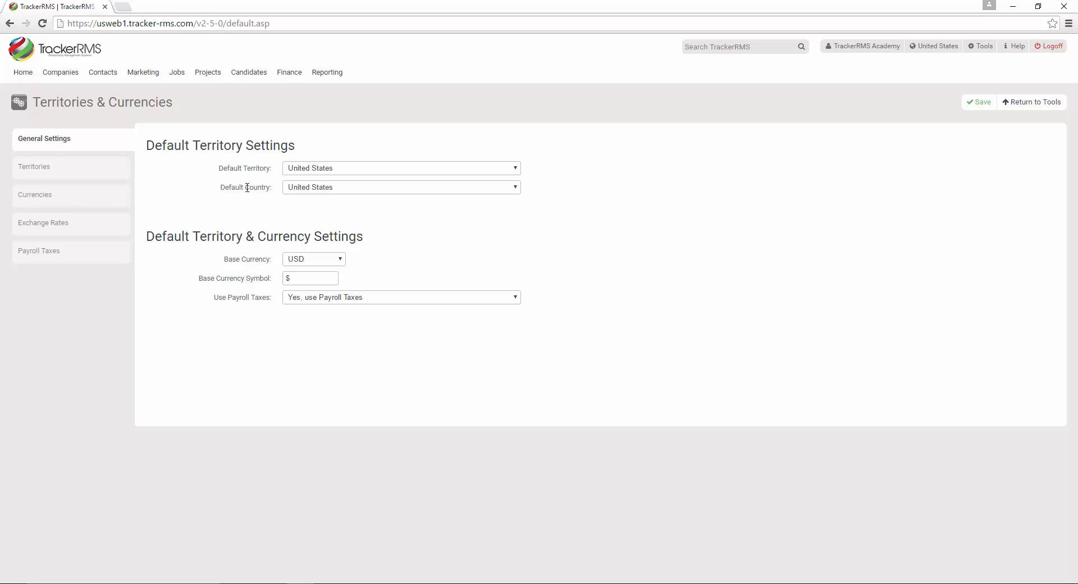
{"action": "left_click", "coordinate": [319, 172]}
{"action": "left_click", "coordinate": [319, 180]}
{"action": "left_click", "coordinate": [414, 189]}
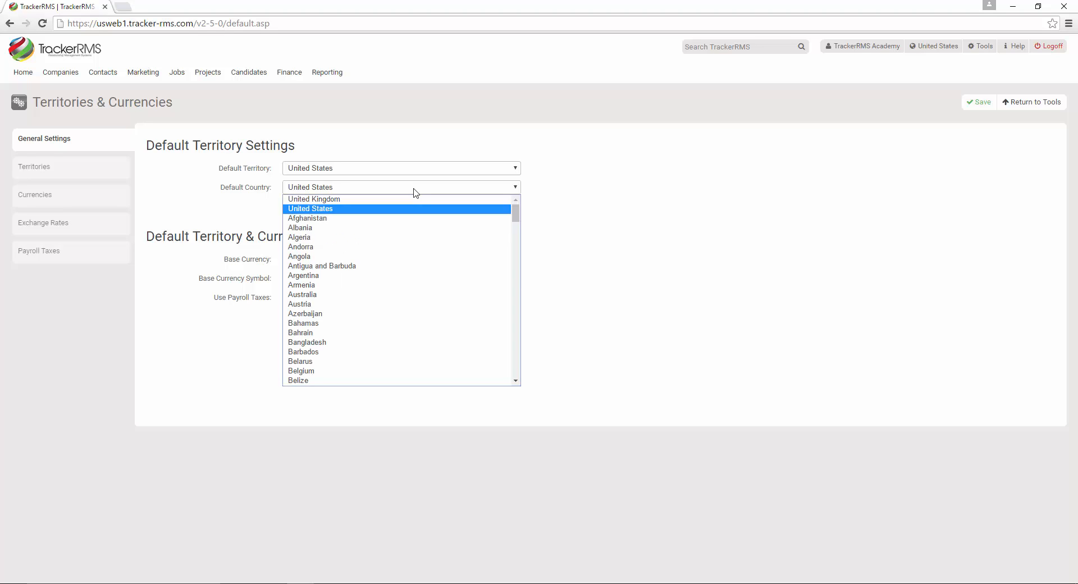
{"action": "left_click", "coordinate": [414, 188]}
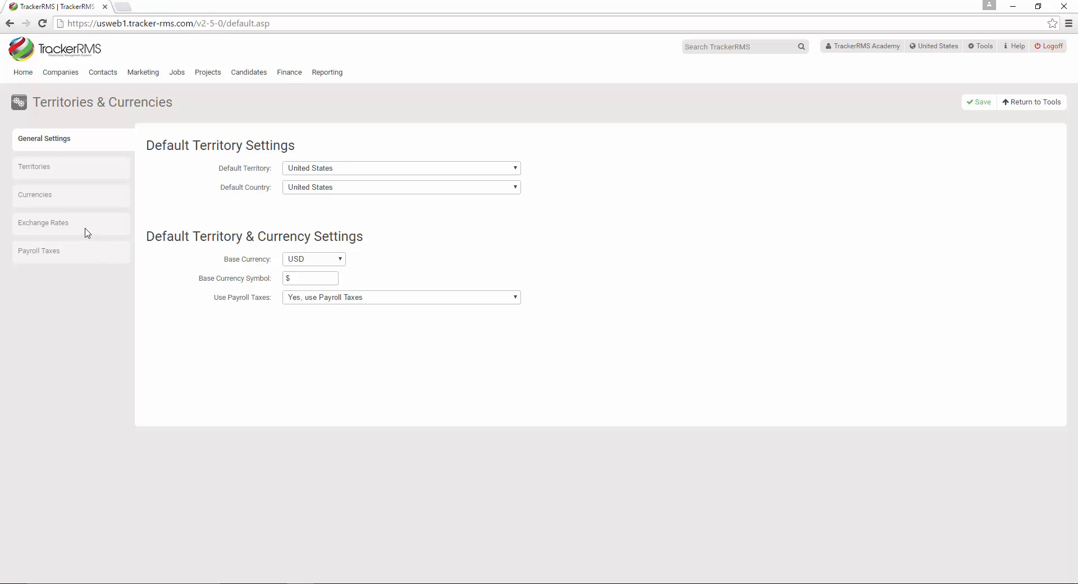
Step: Examine the territories list, the US Dollars currency details and the exchange rates
{"action": "left_click", "coordinate": [77, 177]}
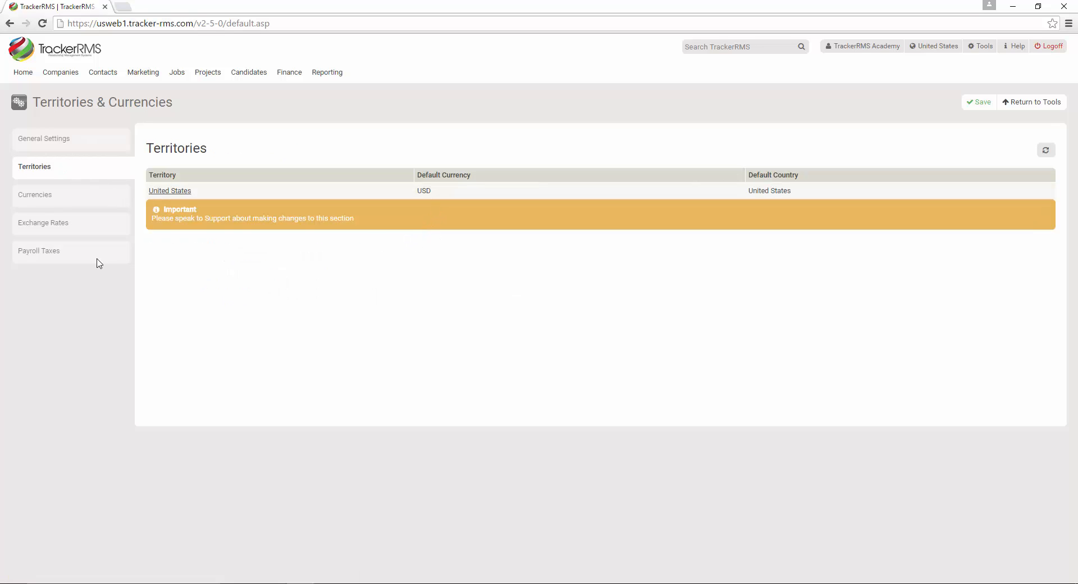
{"action": "left_click", "coordinate": [60, 200]}
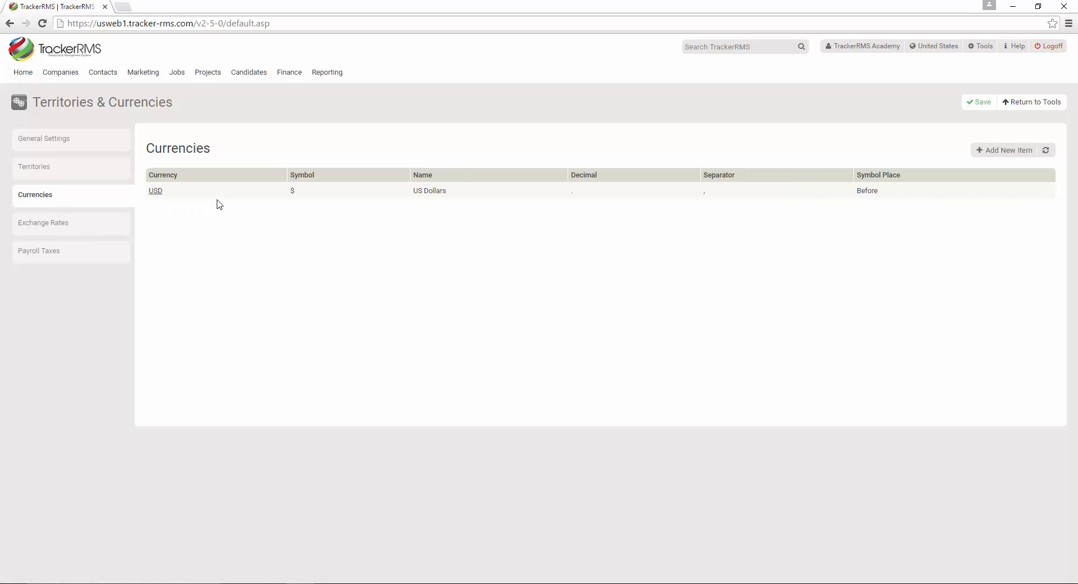
{"action": "left_click", "coordinate": [155, 192]}
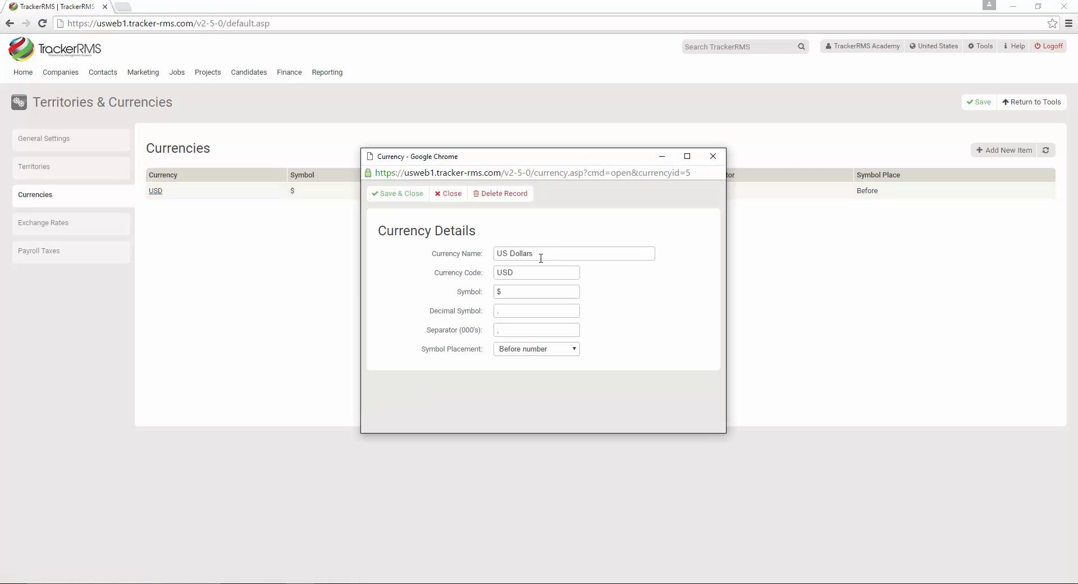
{"action": "left_click", "coordinate": [713, 156]}
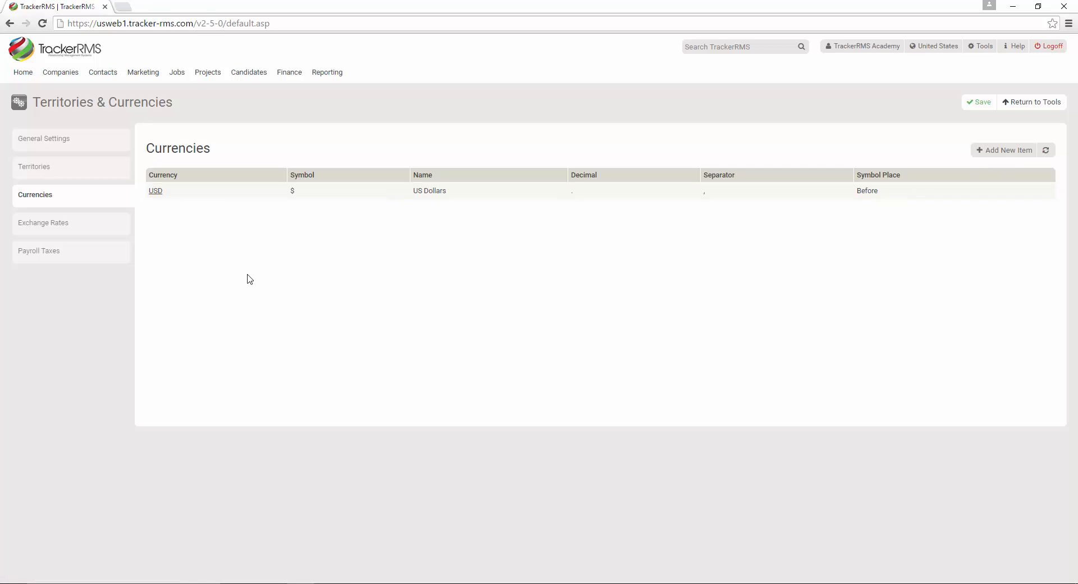
{"action": "left_click", "coordinate": [72, 228]}
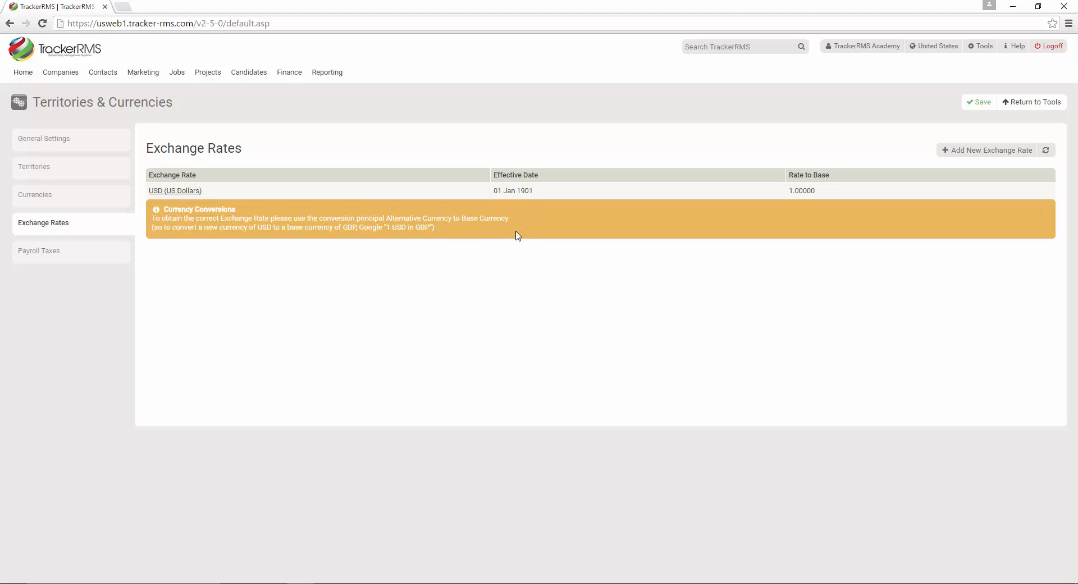
Step: Add a payroll tax named California Tax with a rate of 8%
{"action": "left_click", "coordinate": [73, 257]}
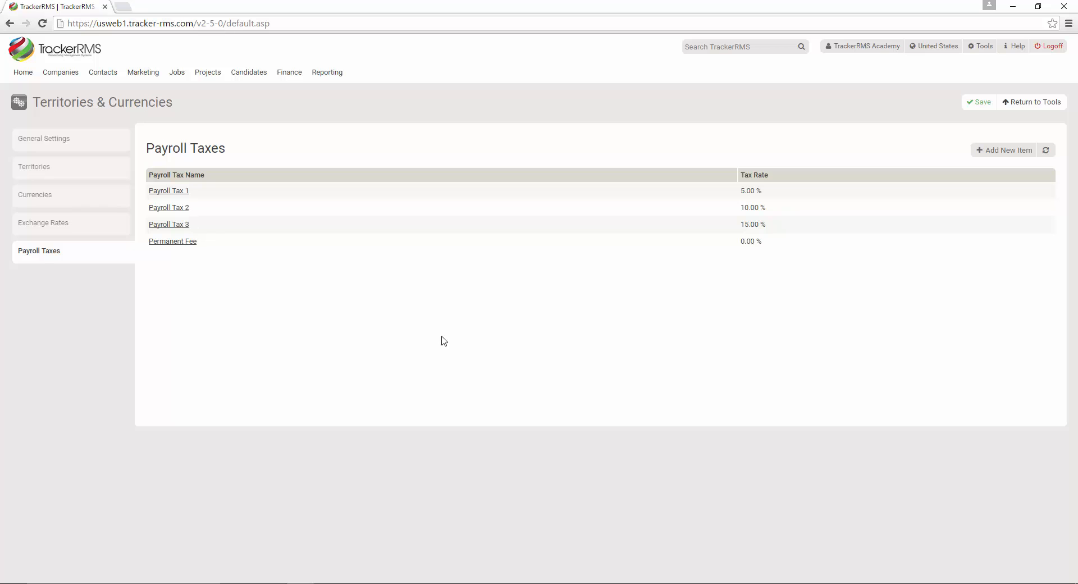
{"action": "left_click", "coordinate": [993, 159]}
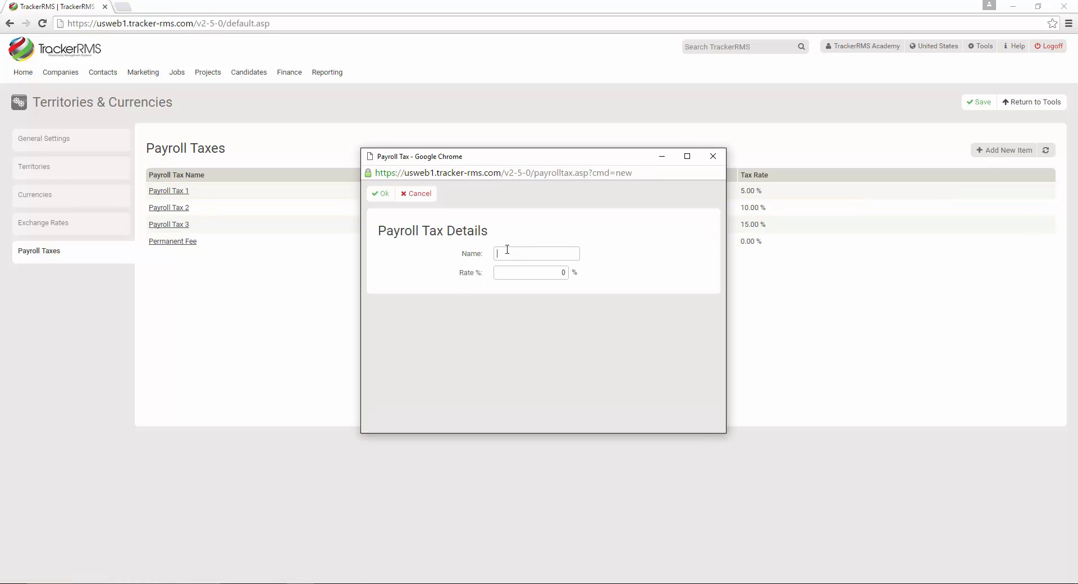
{"action": "type", "text": "Califonia Tax"}
{"action": "left_click", "coordinate": [511, 271]}
{"action": "type", "text": "rnia Tax"}
{"action": "key", "text": "Tab"}
{"action": "type", "text": "8"}
{"action": "left_click", "coordinate": [380, 193]}
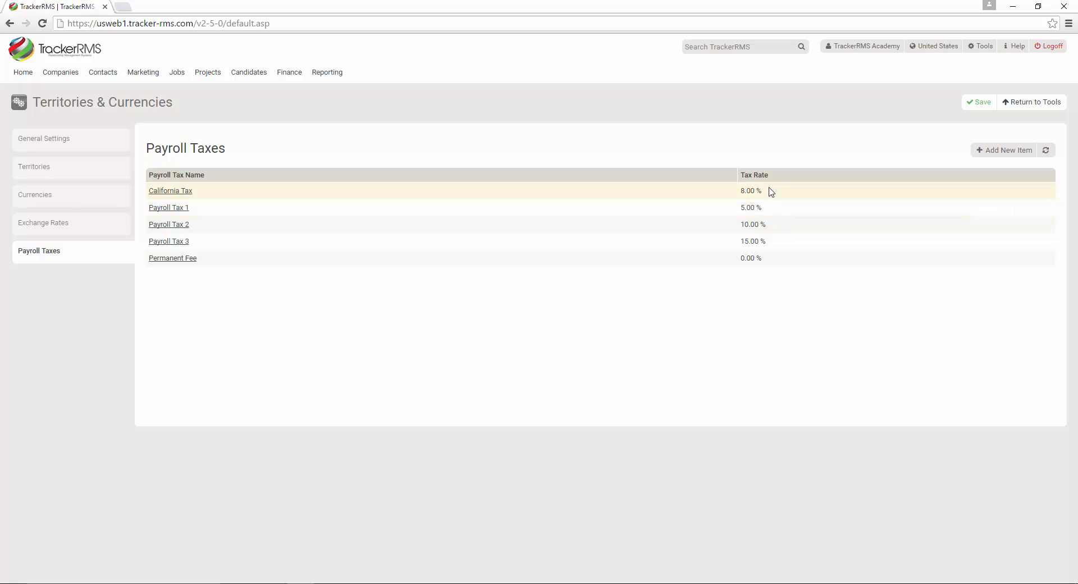
Step: Add another payroll tax named Federal Tax with a rate of 15%
{"action": "left_click_drag", "start_coordinate": [771, 192], "coordinate": [745, 190]}
{"action": "left_click", "coordinate": [1010, 150]}
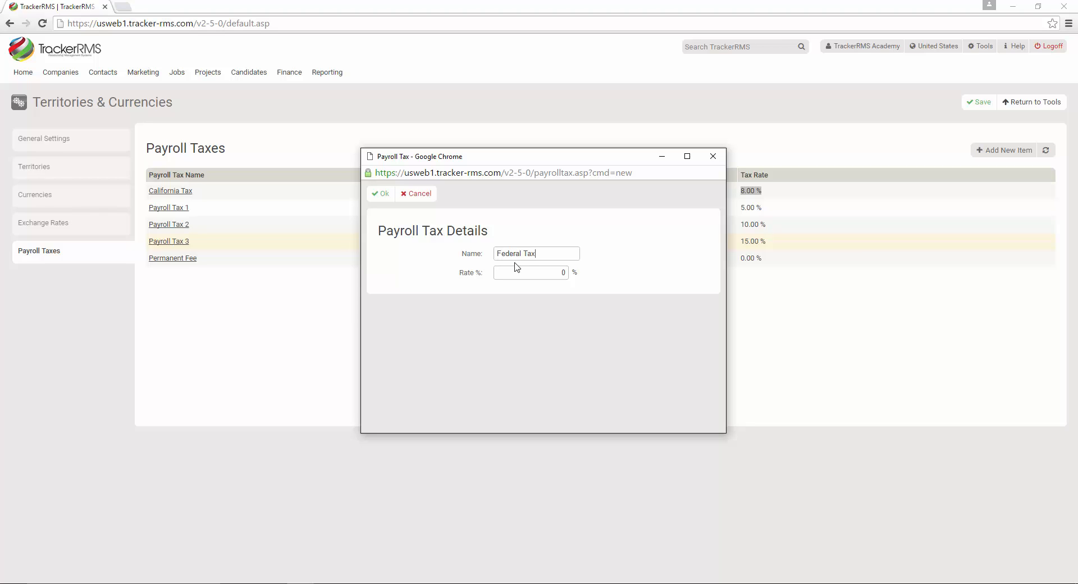
{"action": "key", "text": "Tab"}
{"action": "left_click", "coordinate": [382, 193]}
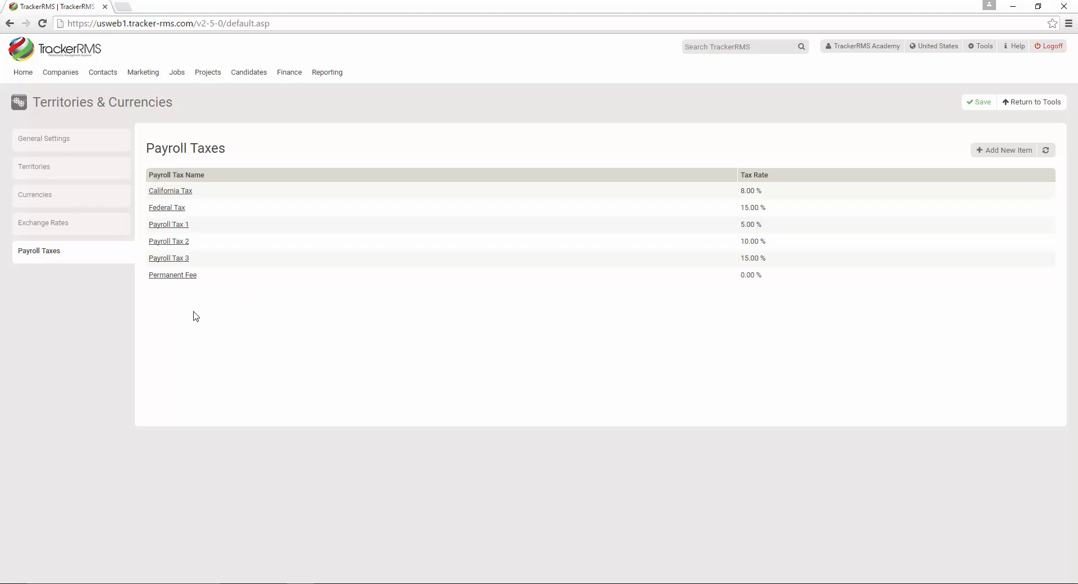